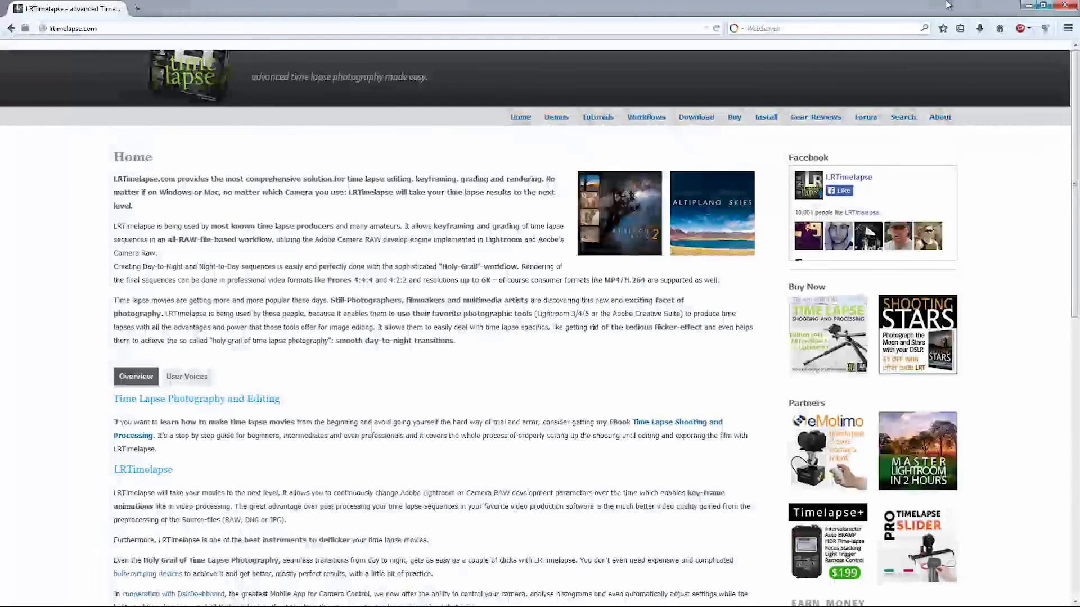
# Minimize the LRTimelapse website, decline the version 3.4 download in LRTimelapse, and reveal the folder tree's names
pyautogui.click(1026, 6)
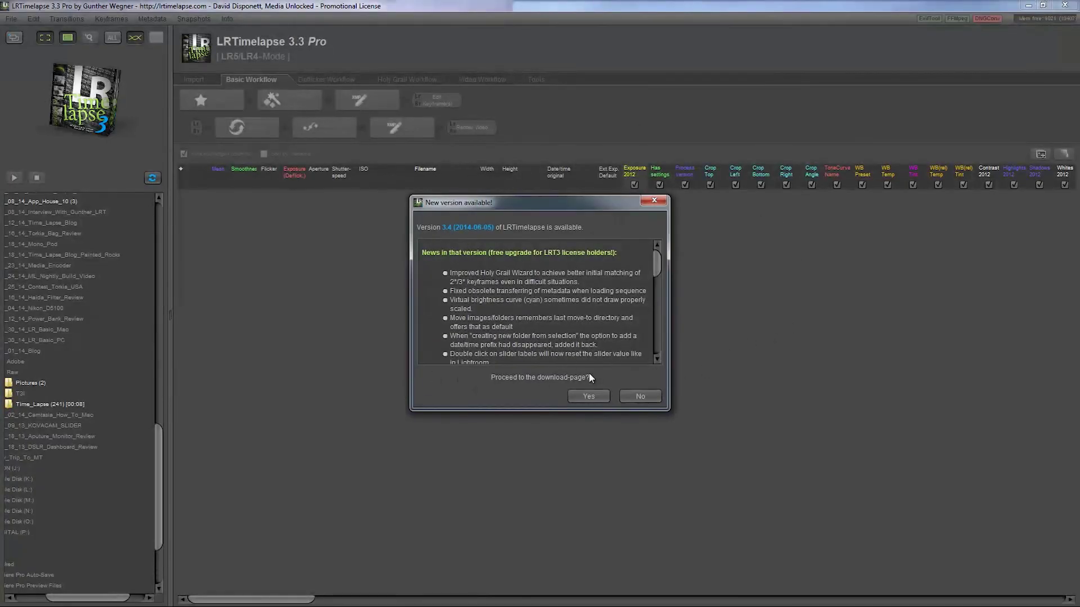
pyautogui.click(636, 395)
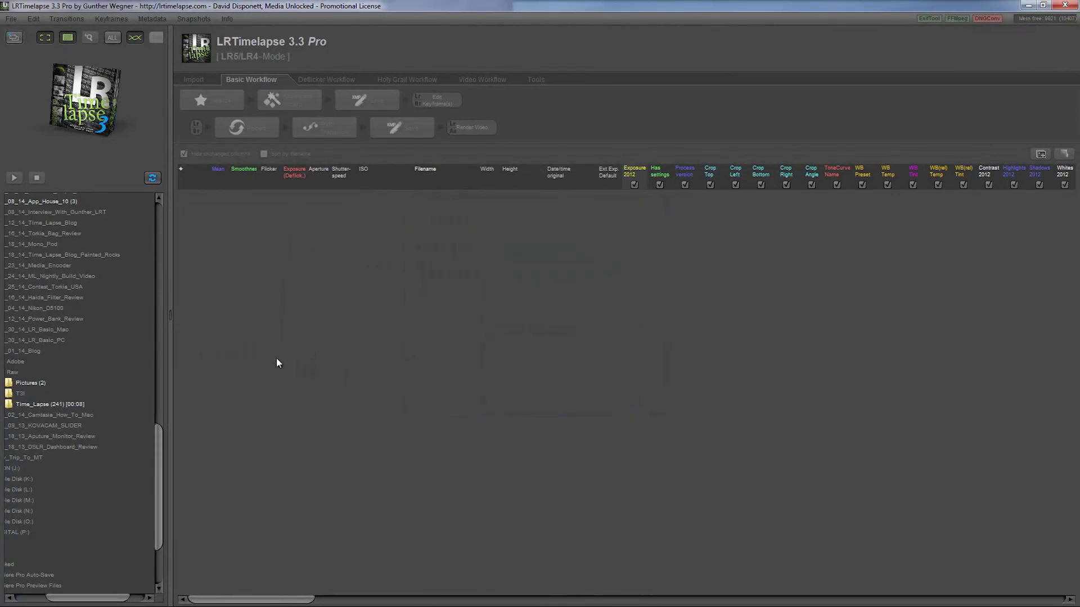
pyautogui.moveTo(97, 597); pyautogui.dragTo(50, 603)
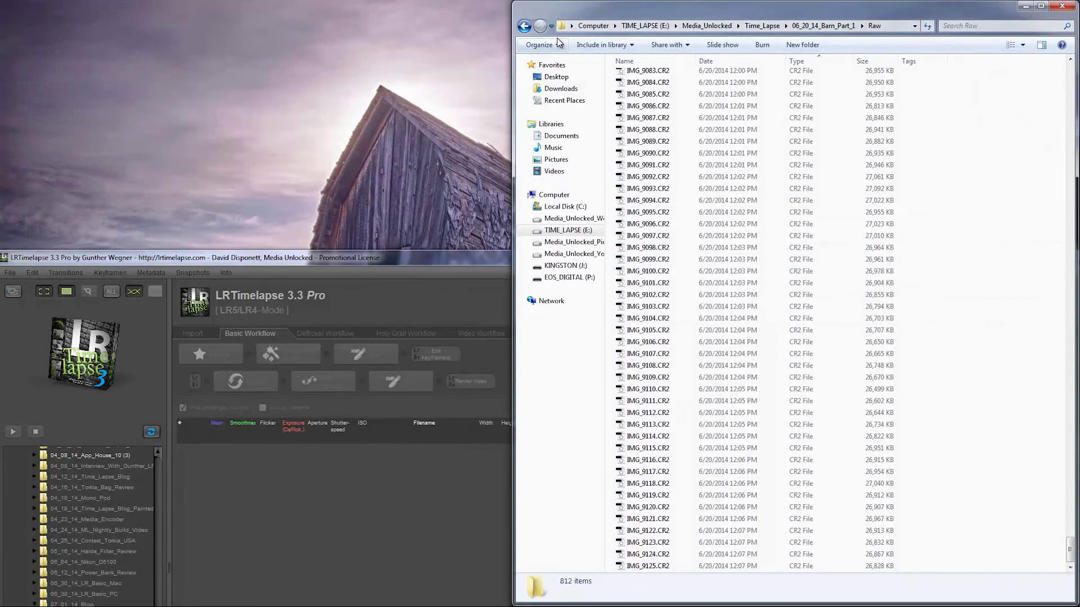
# Check the image sequence's location in Windows Explorer, going up to Time_Lapse and back into 06_20_14_Barn_Part_1 and Raw
pyautogui.click(524, 26)
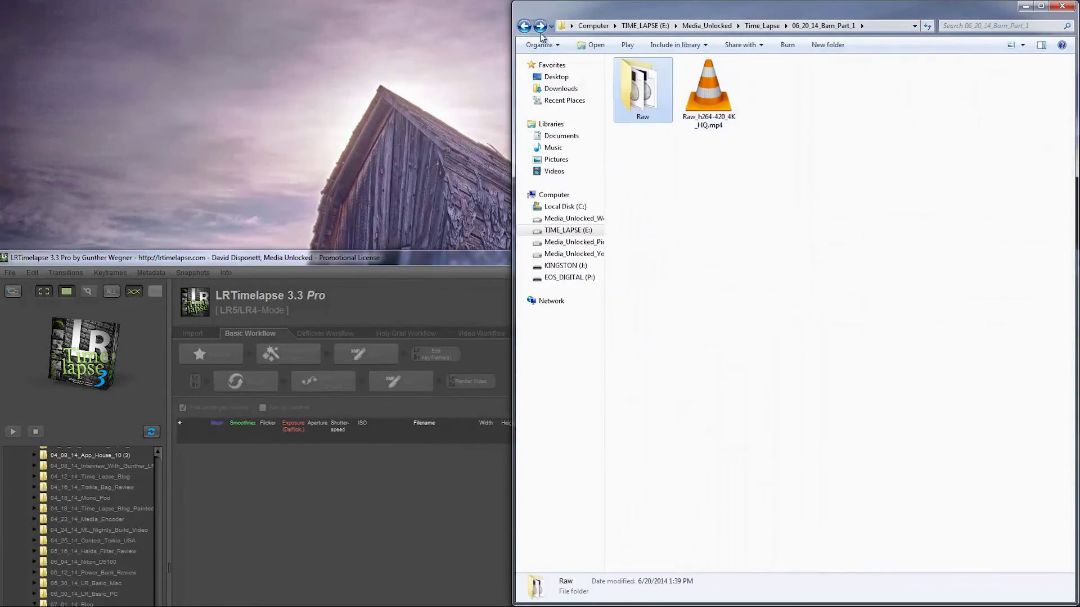
pyautogui.press('BackSpace')
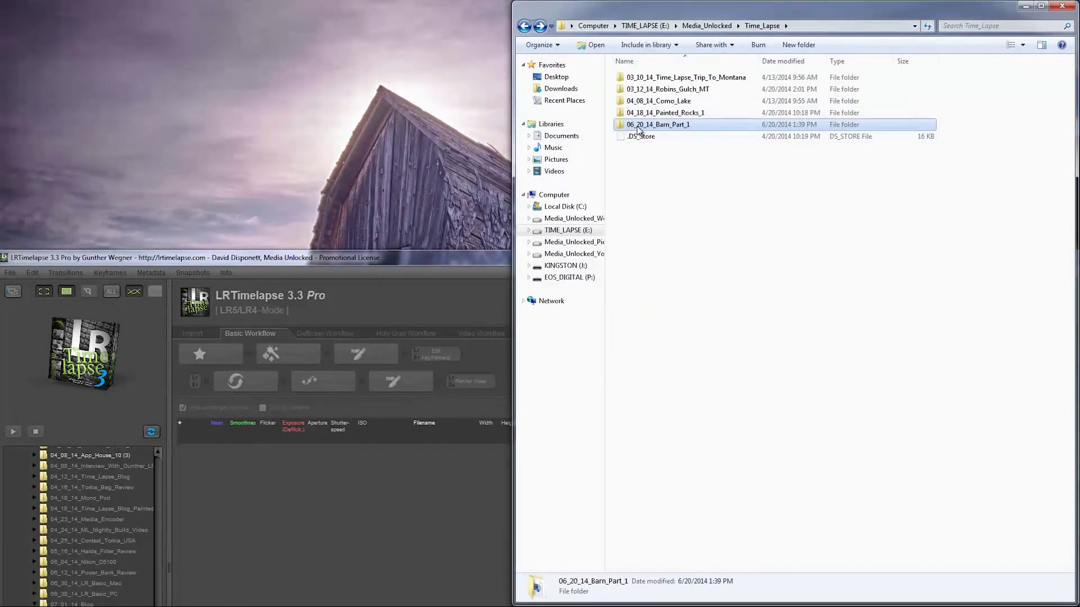
pyautogui.doubleClick(686, 125)
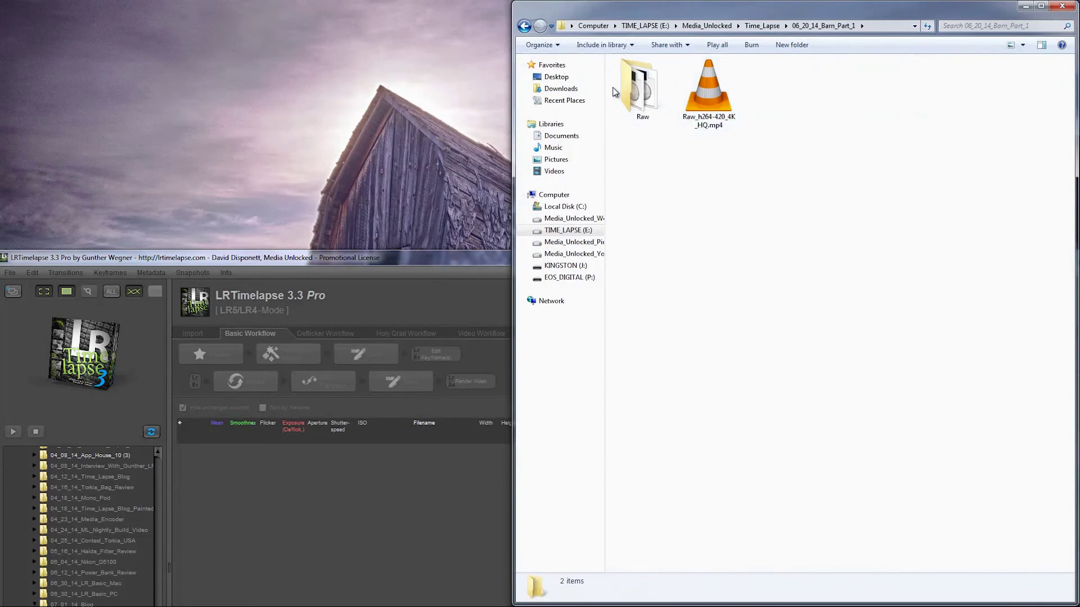
pyautogui.doubleClick(626, 96)
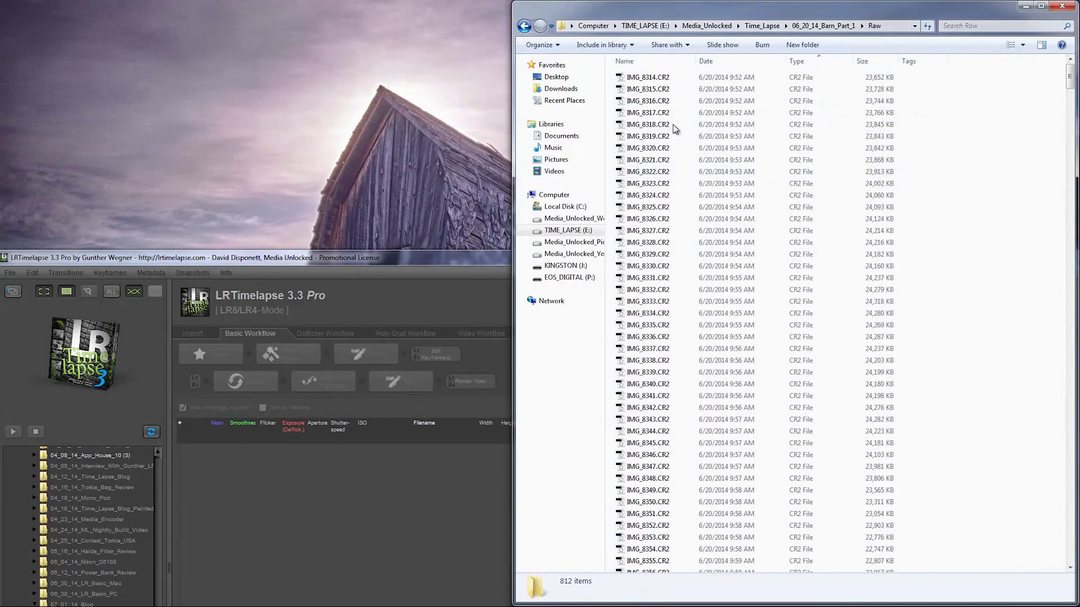
# Maximize LRTimelapse and collapse the 07_01_14_Blog folder and the Media_Unlocked_Youtube drive in the folder tree
pyautogui.doubleClick(420, 258)
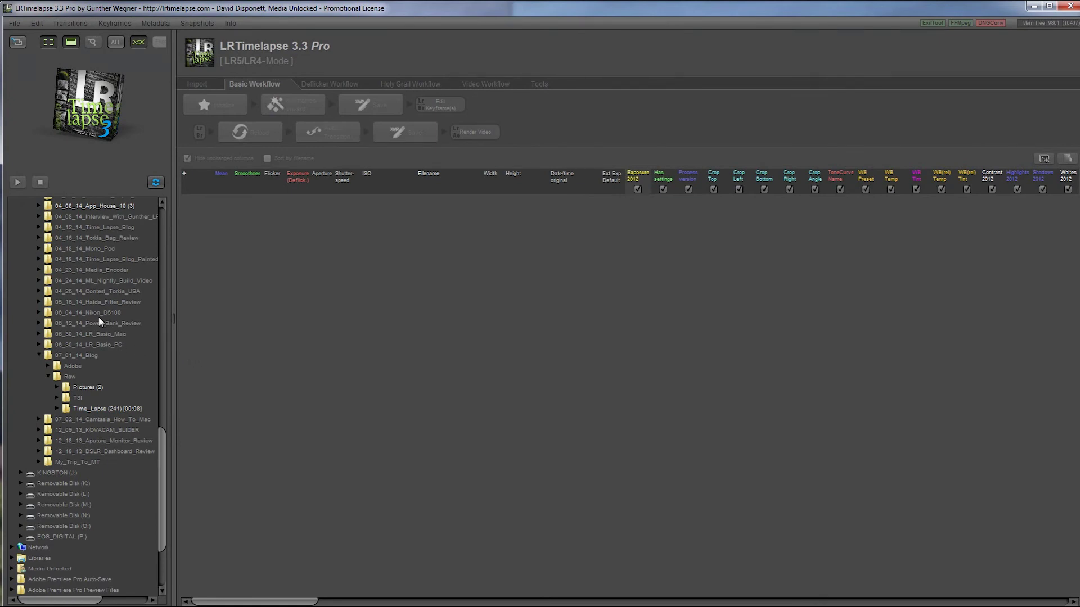
pyautogui.scroll(4, 86, 311)
pyautogui.scroll(-2, 98, 417)
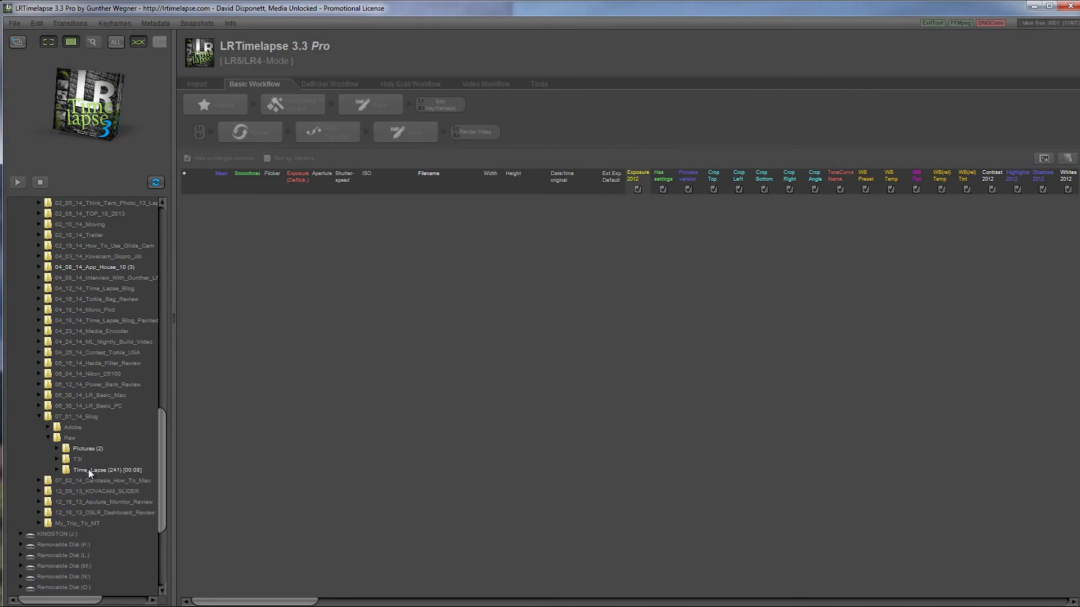
pyautogui.click(39, 417)
pyautogui.scroll(10, 33, 425)
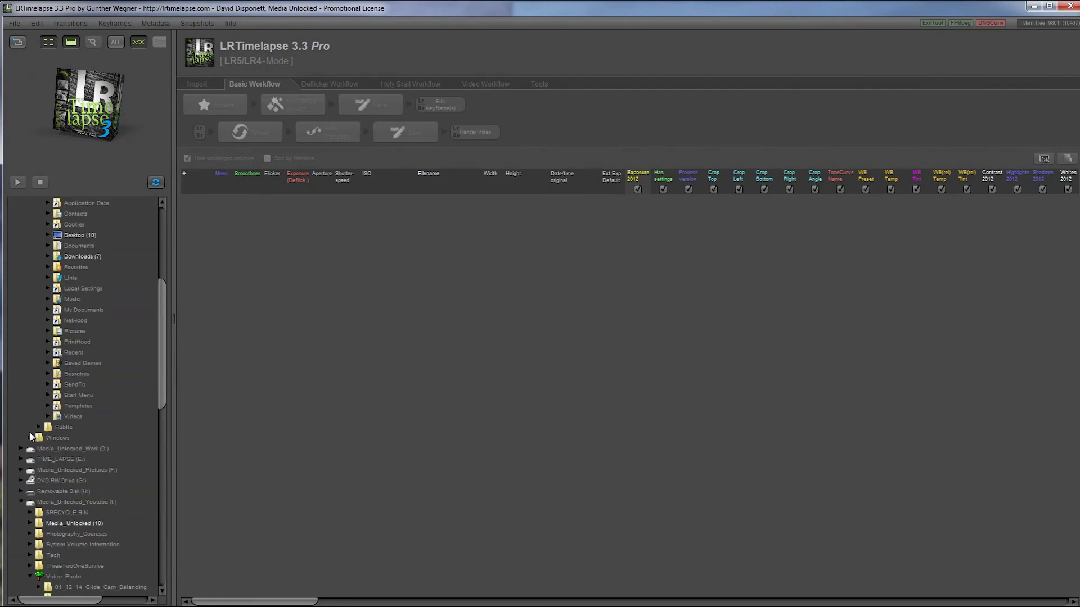
pyautogui.click(20, 501)
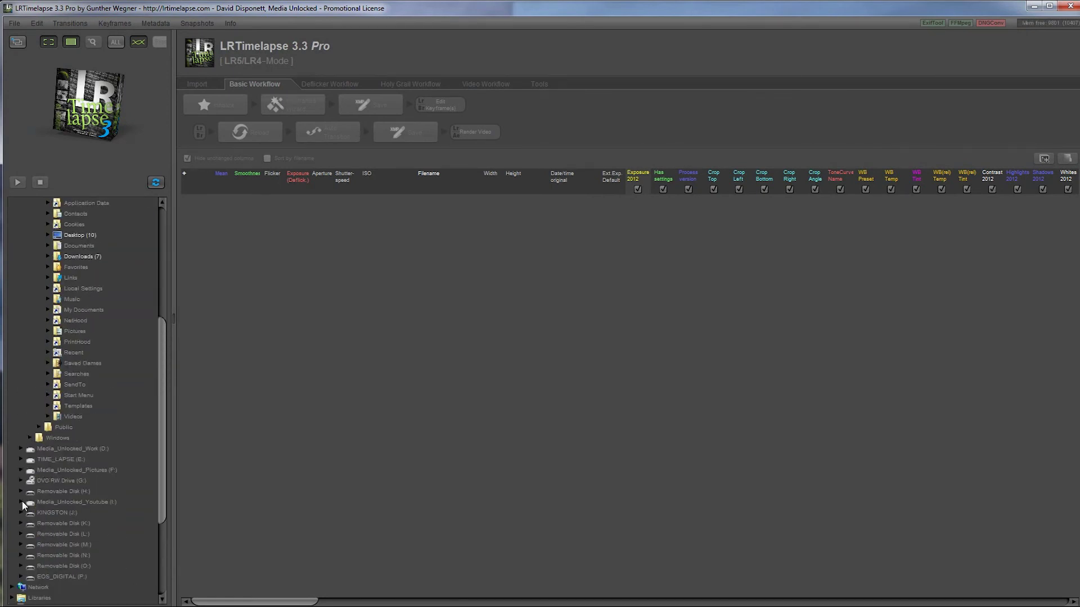
# Load the Raw folder from the TIME_LAPSE (E:) drive under Media_Unlocked, Time_Lapse, 06_20_14_Barn_Part_1
pyautogui.click(21, 459)
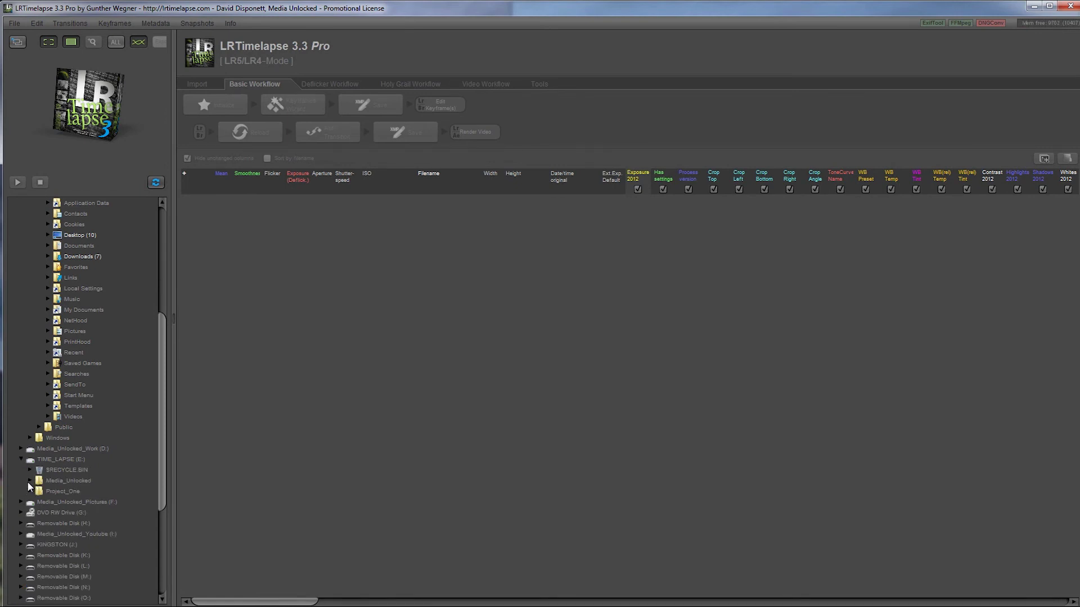
pyautogui.click(28, 481)
pyautogui.click(39, 492)
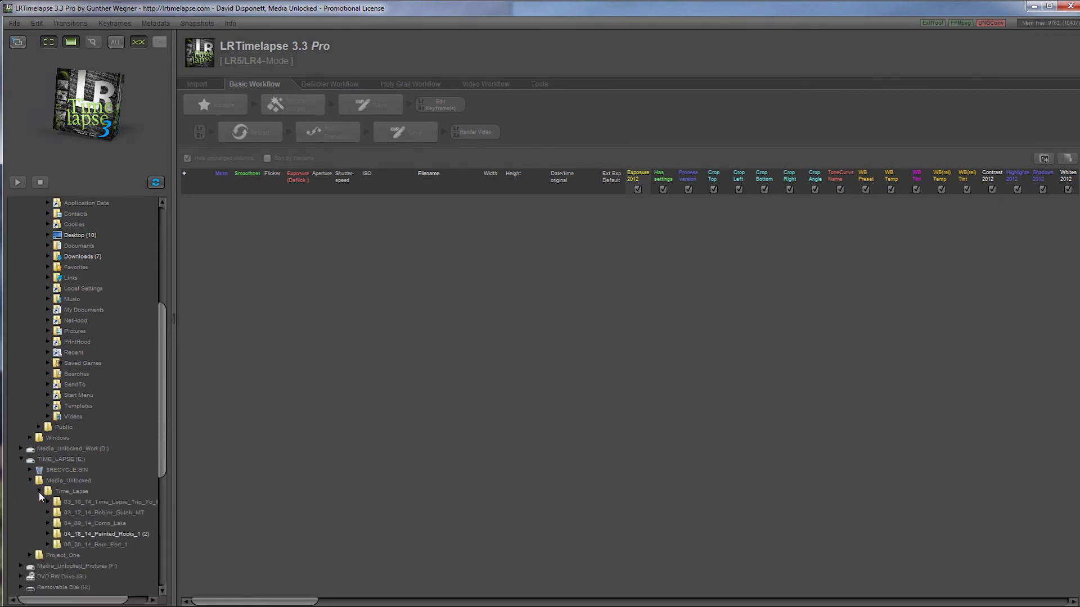
pyautogui.click(49, 545)
pyautogui.scroll(-2, 25, 540)
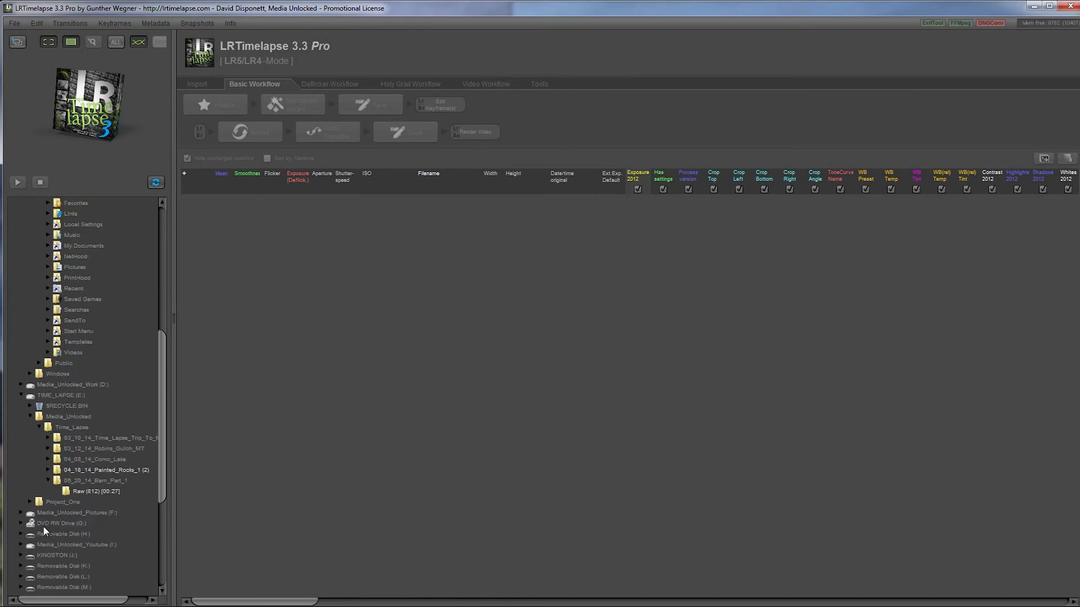
pyautogui.click(82, 491)
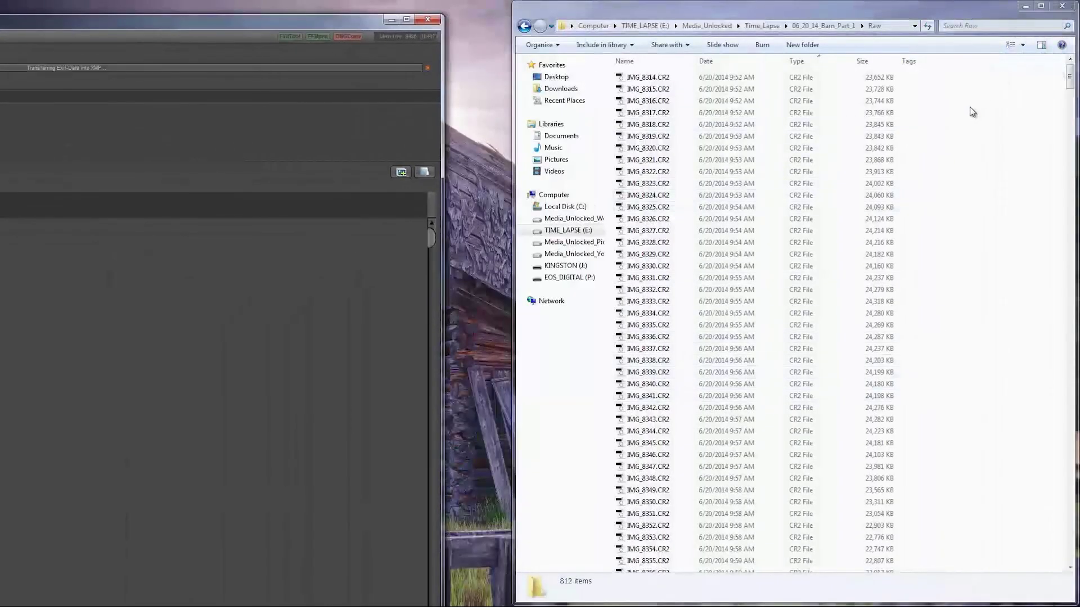
# Examine the CR2 files of the Raw folder in Windows Explorer while LRTimelapse loads the sequence
pyautogui.scroll(-20, 803, 374)
pyautogui.scroll(-20, 802, 392)
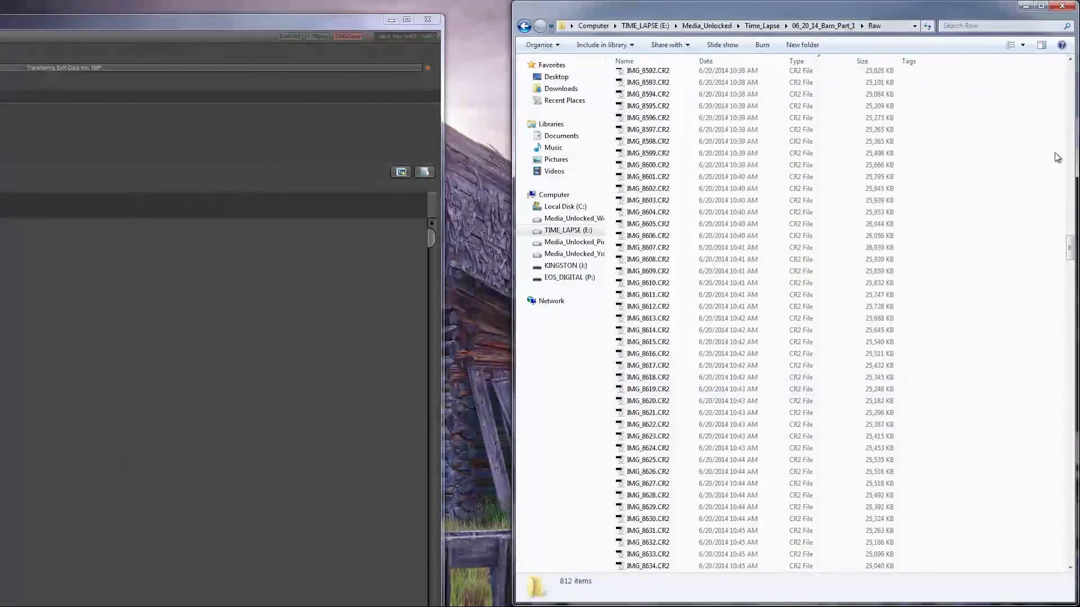
pyautogui.moveTo(1069, 247); pyautogui.dragTo(1001, 53)
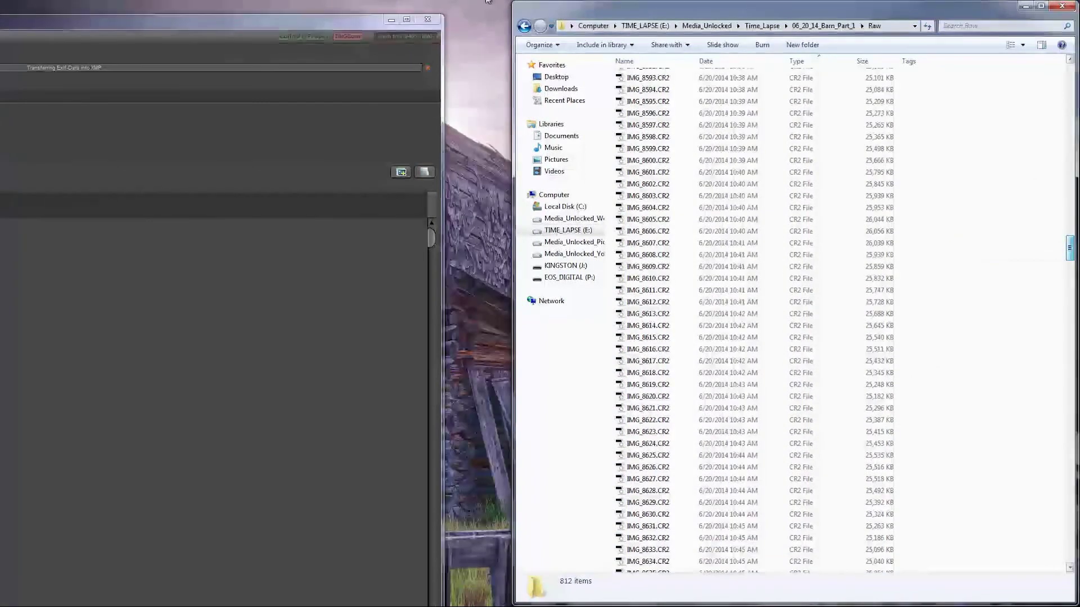
pyautogui.click(403, 23)
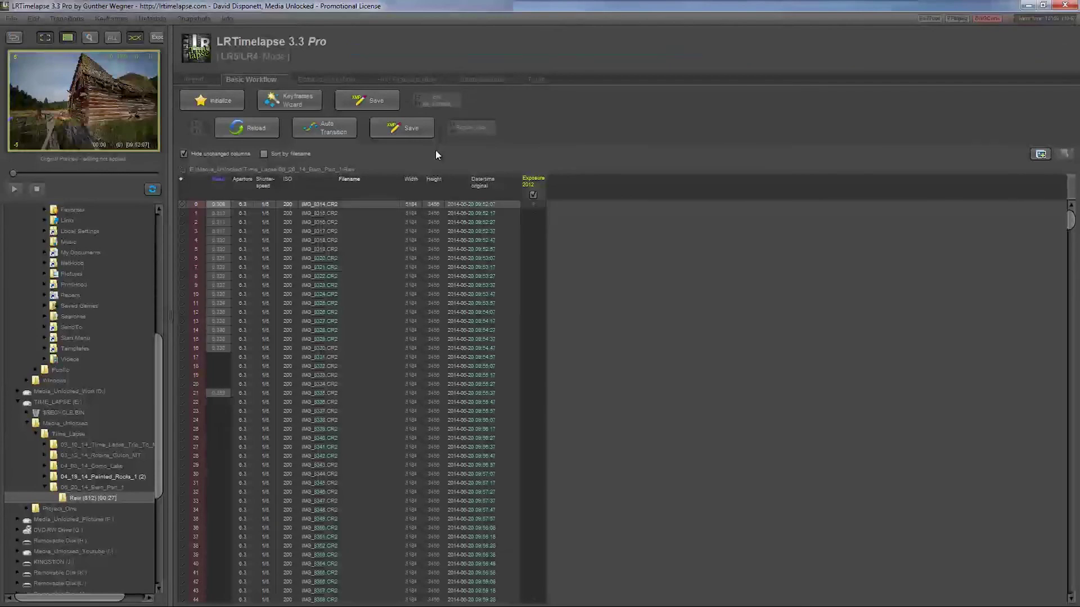
pyautogui.moveTo(334, 5); pyautogui.dragTo(327, 21)
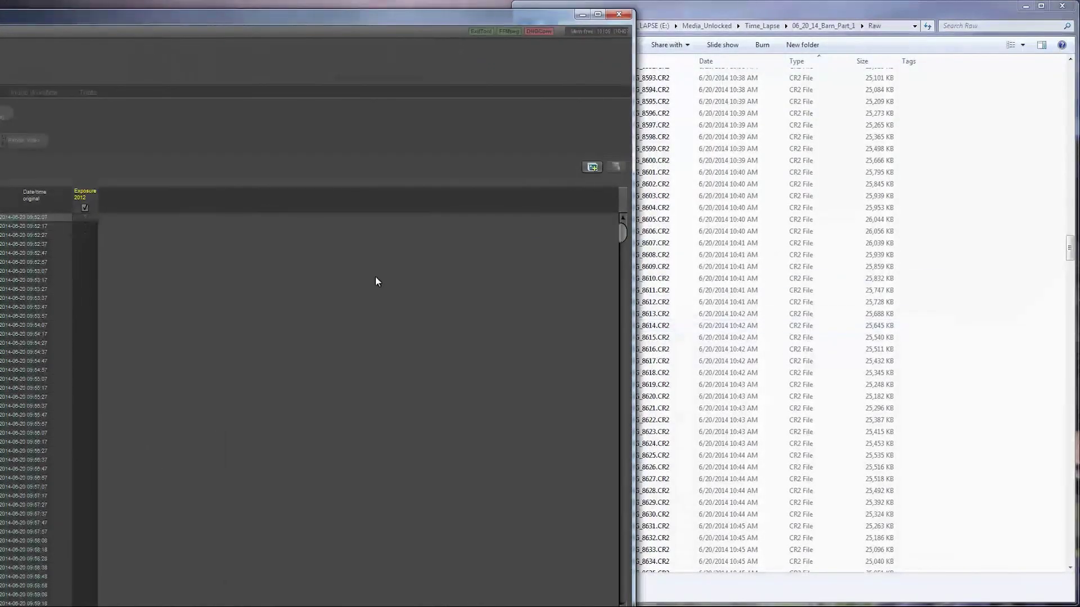
pyautogui.click(723, 432)
pyautogui.scroll(-20, 724, 432)
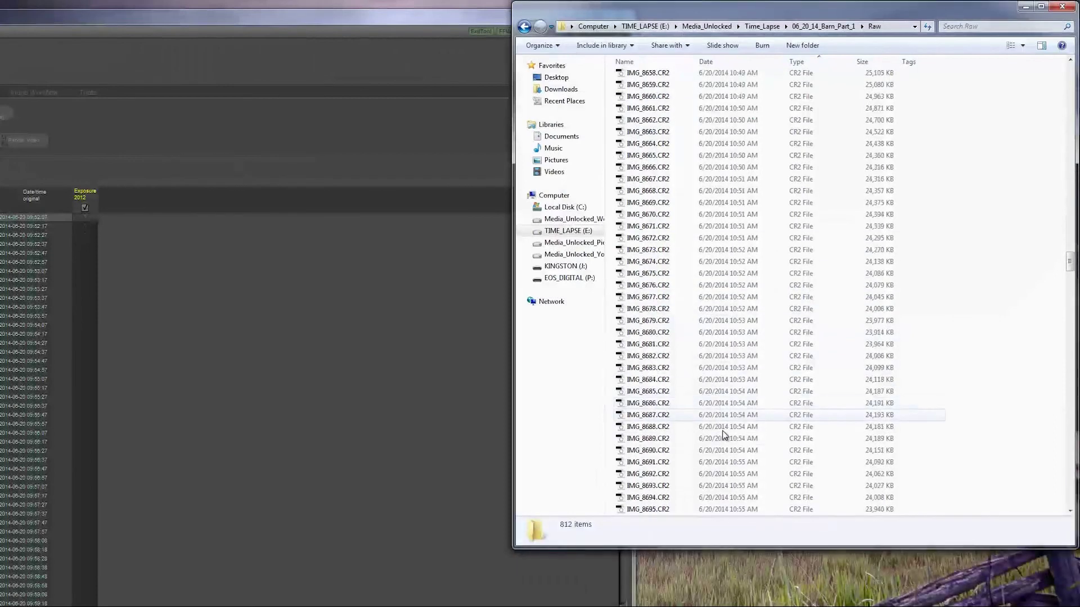
pyautogui.scroll(-19, 1057, 292)
pyautogui.scroll(-15, 1027, 575)
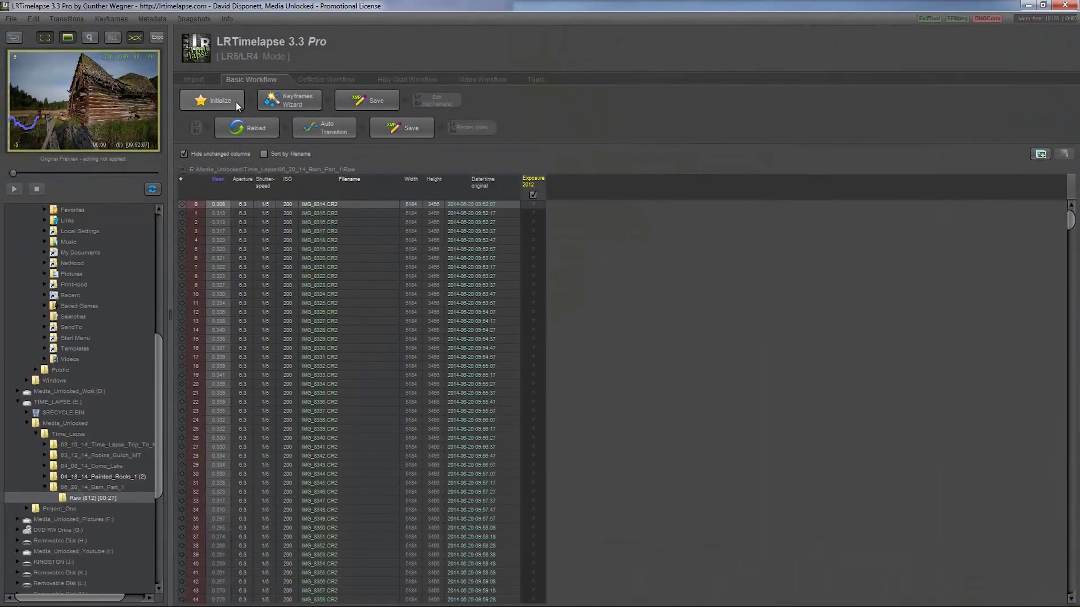
# Initialize the metadata of the loaded barn sequence and scrub through its early frames in the preview
pyautogui.click(237, 107)
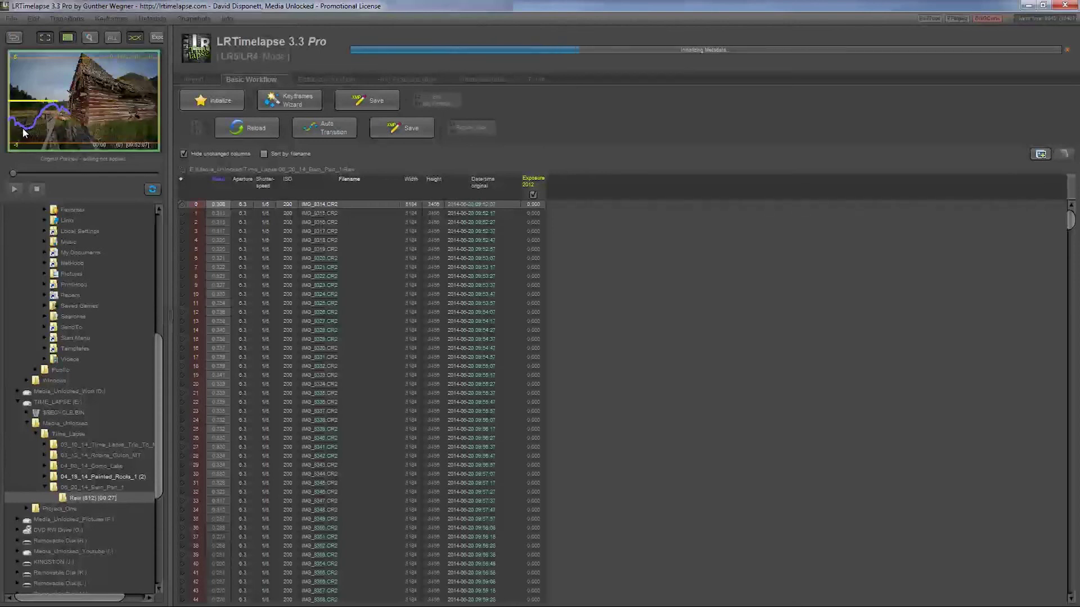
pyautogui.moveTo(14, 174); pyautogui.dragTo(28, 174)
pyautogui.moveTo(30, 173); pyautogui.dragTo(32, 174)
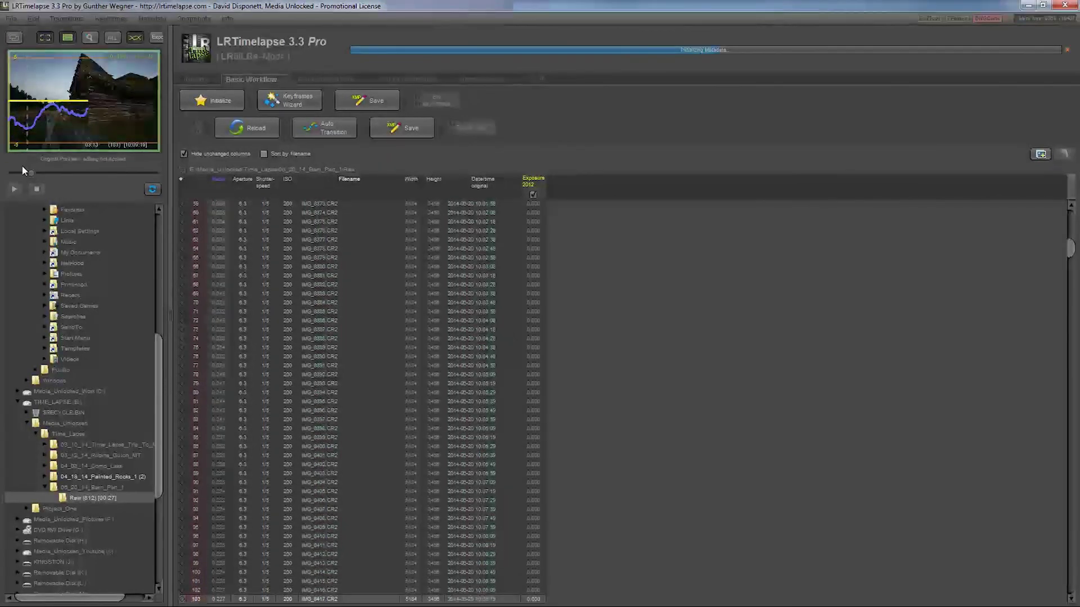
pyautogui.moveTo(30, 172); pyautogui.dragTo(50, 174)
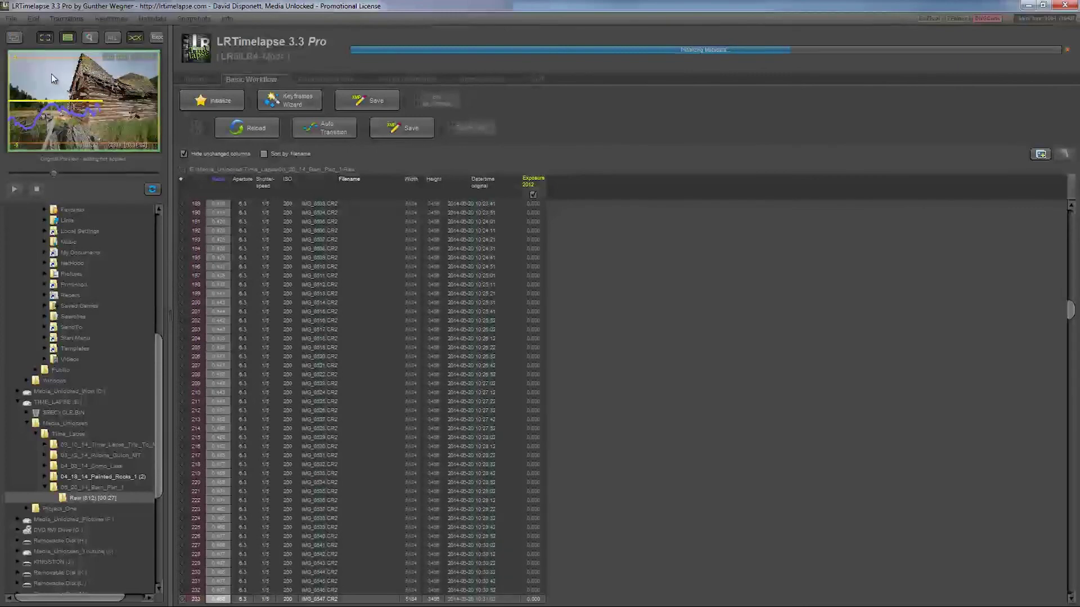
# Detach the preview into its own window and switch the curves and the image display off and on again
pyautogui.click(15, 38)
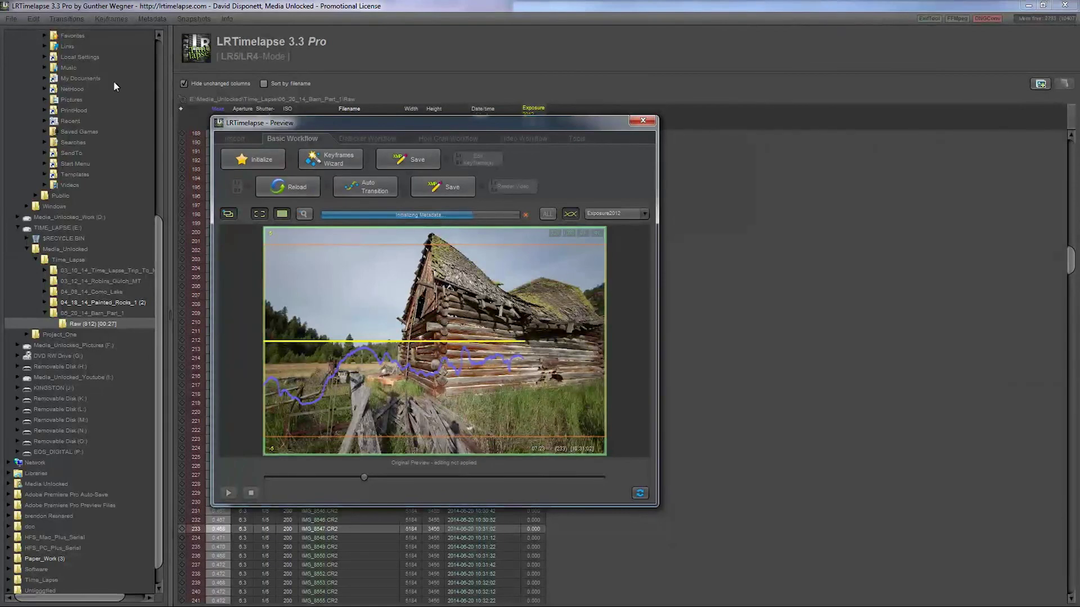
pyautogui.click(569, 215)
pyautogui.click(570, 215)
pyautogui.click(282, 214)
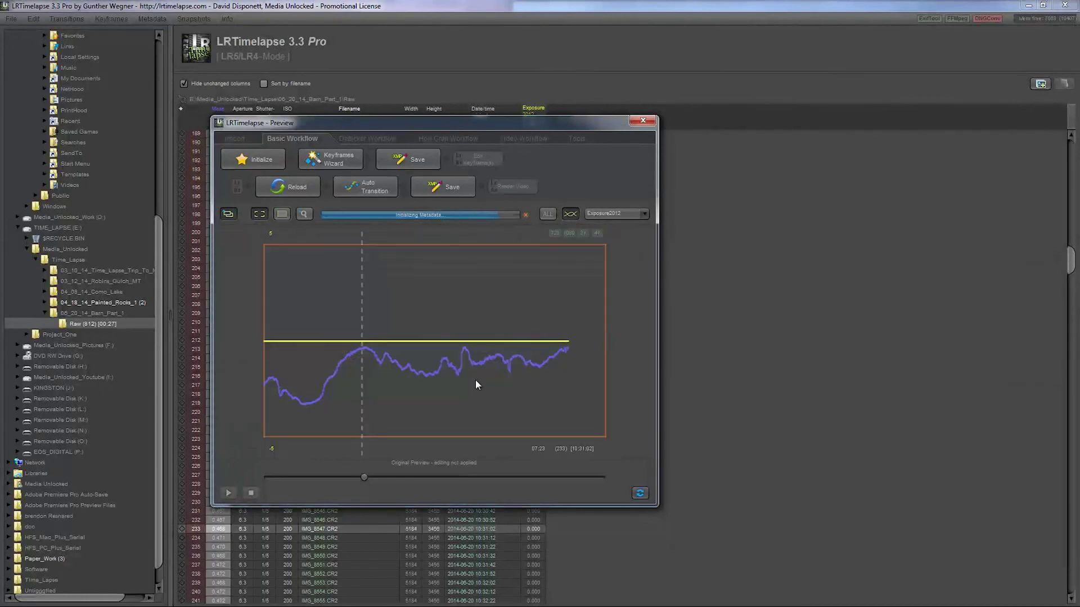
pyautogui.click(274, 216)
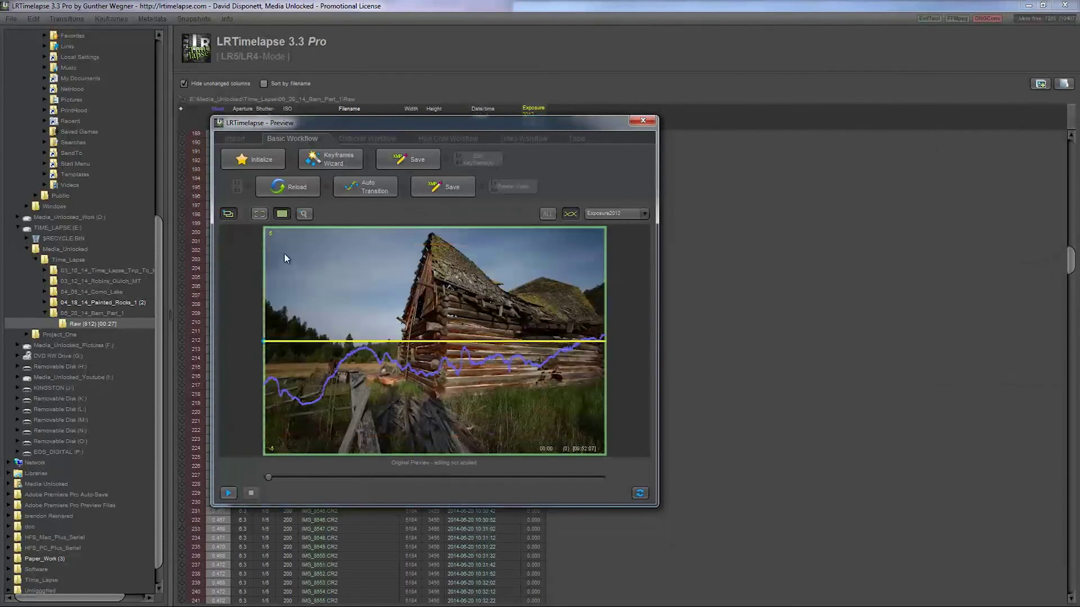
# Play part of the time lapse with the curves hidden, and dock the preview back into the main window
pyautogui.click(570, 214)
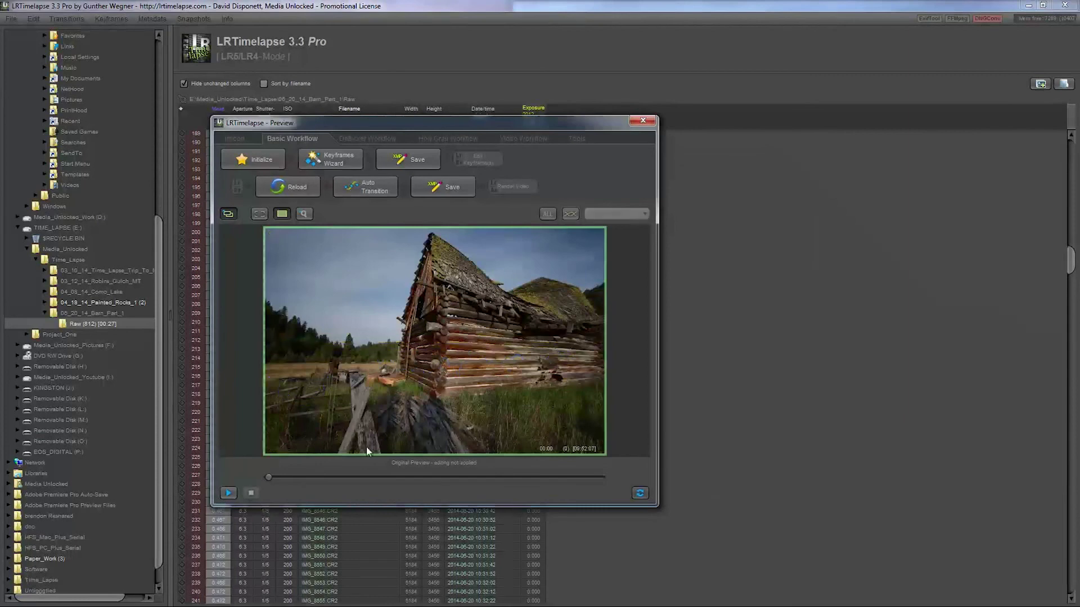
pyautogui.click(228, 494)
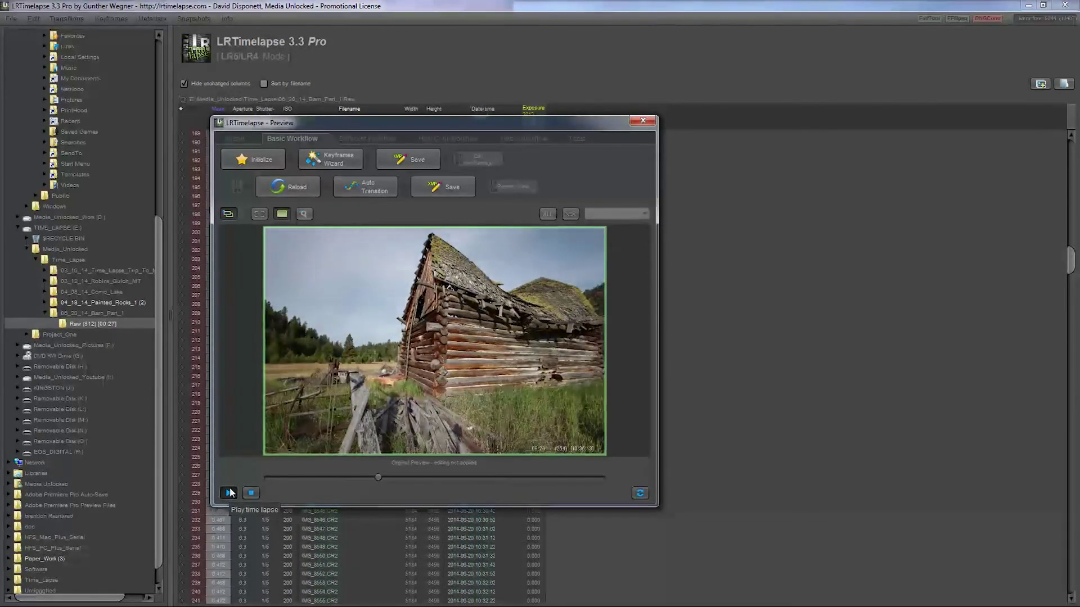
pyautogui.click(251, 493)
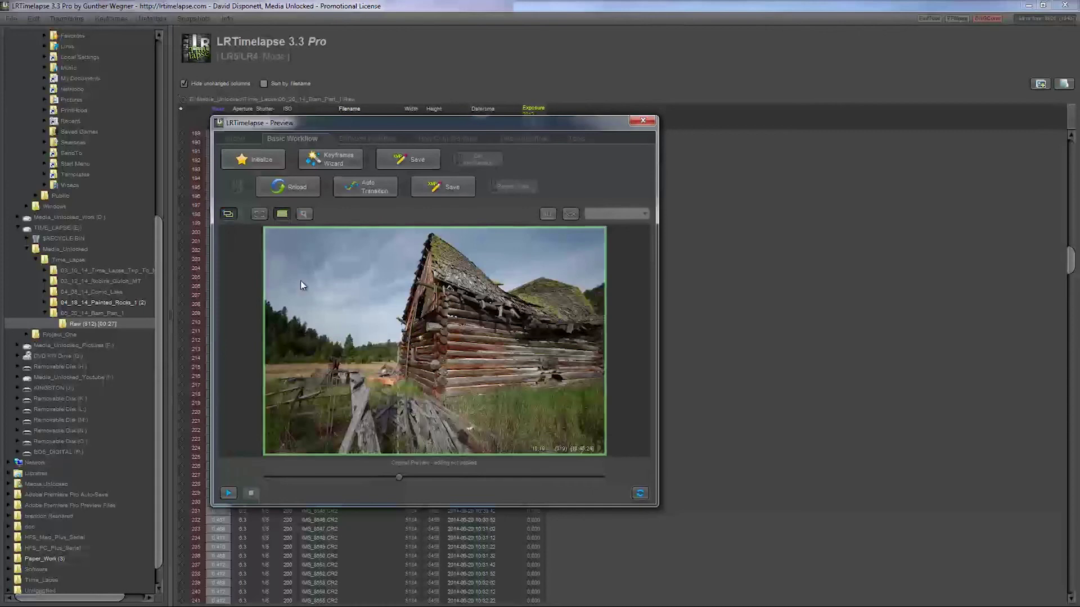
pyautogui.click(229, 214)
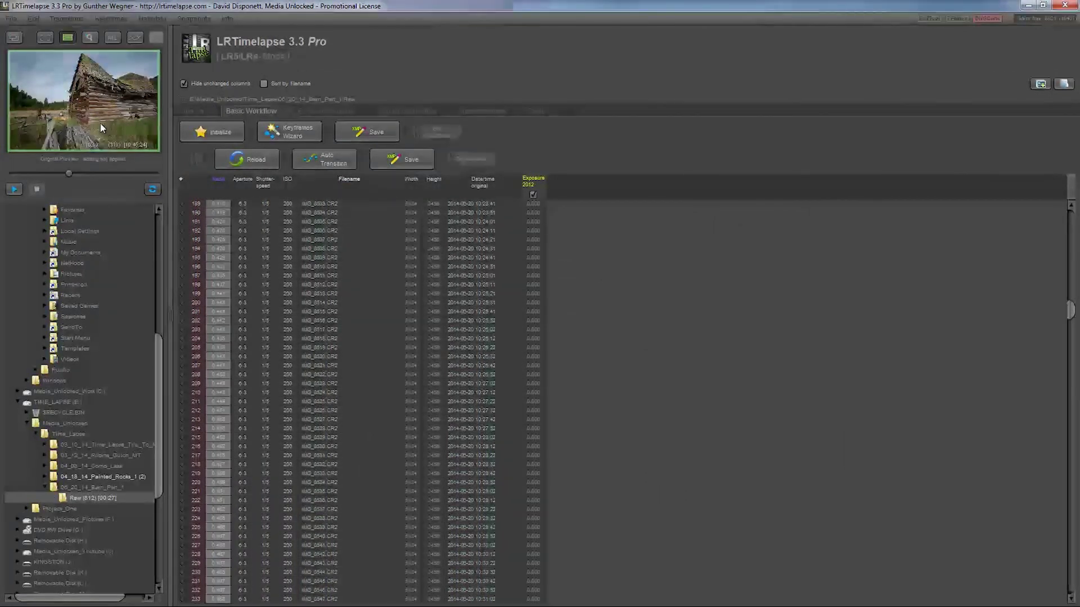
# Create keyframes across the sequence with the Keyframes Wizard and show the curves over the preview
pyautogui.click(274, 133)
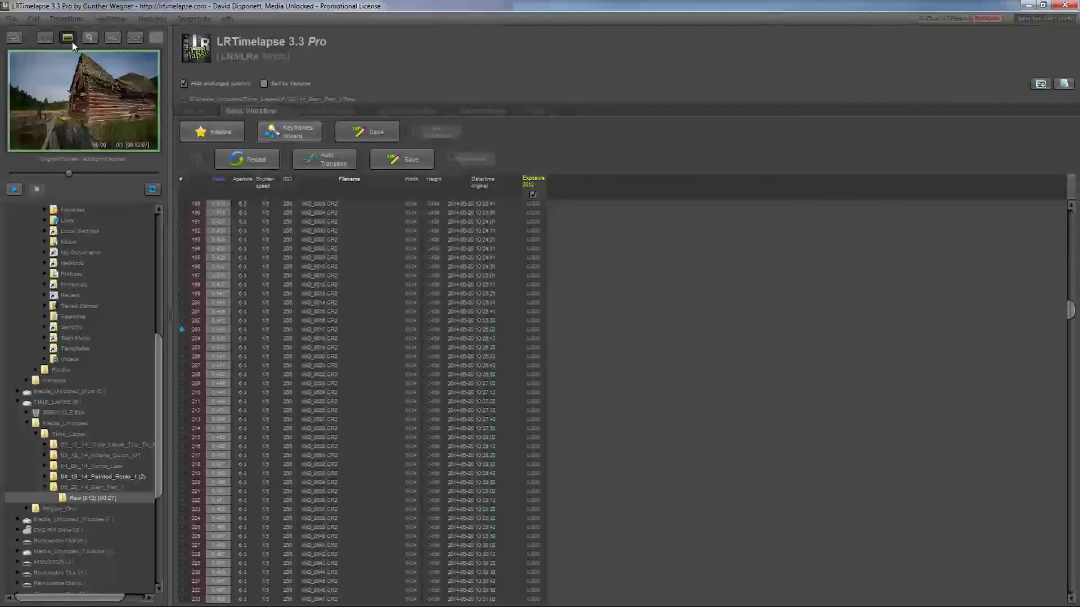
pyautogui.click(48, 39)
pyautogui.click(133, 40)
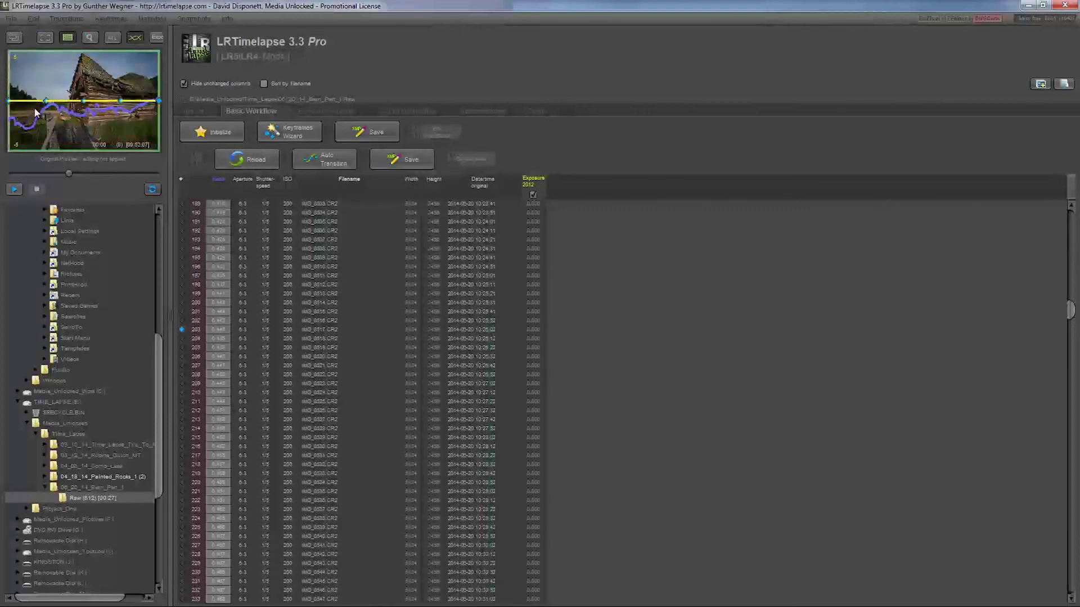
pyautogui.click(66, 19)
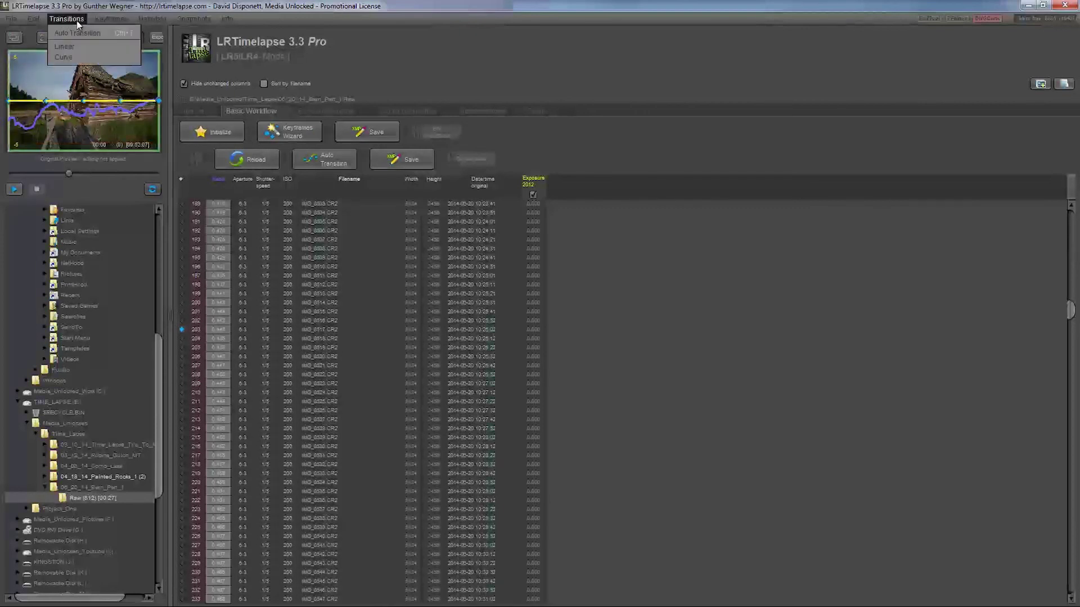
pyautogui.moveTo(101, 19)
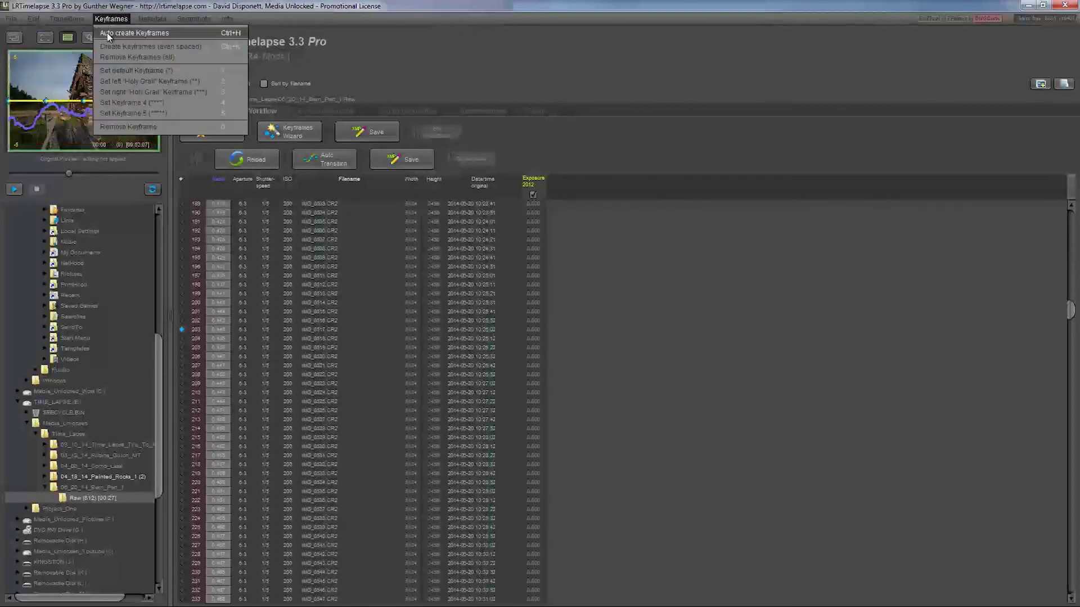
# Create 3 evenly spaced keyframes across the barn sequence and save them to the XMP metadata
pyautogui.click(134, 46)
pyautogui.write('3')
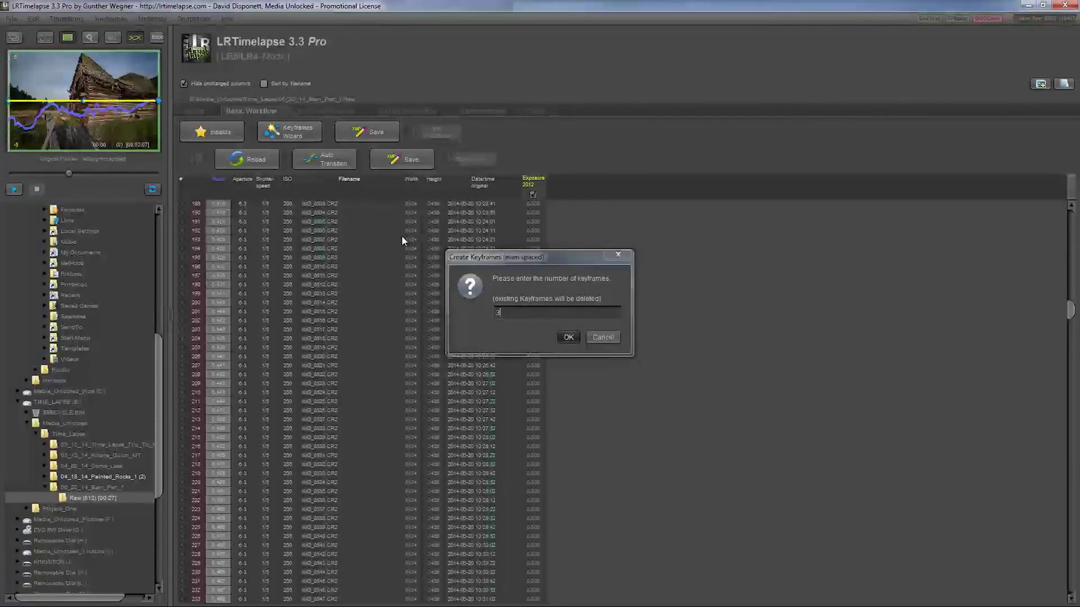
pyautogui.press('Return')
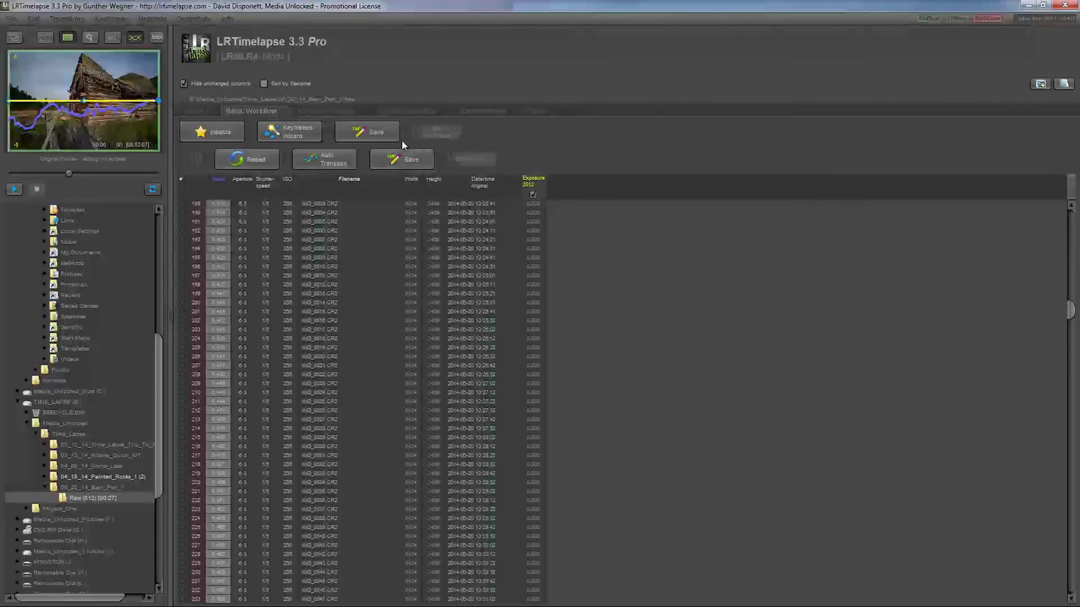
pyautogui.click(376, 134)
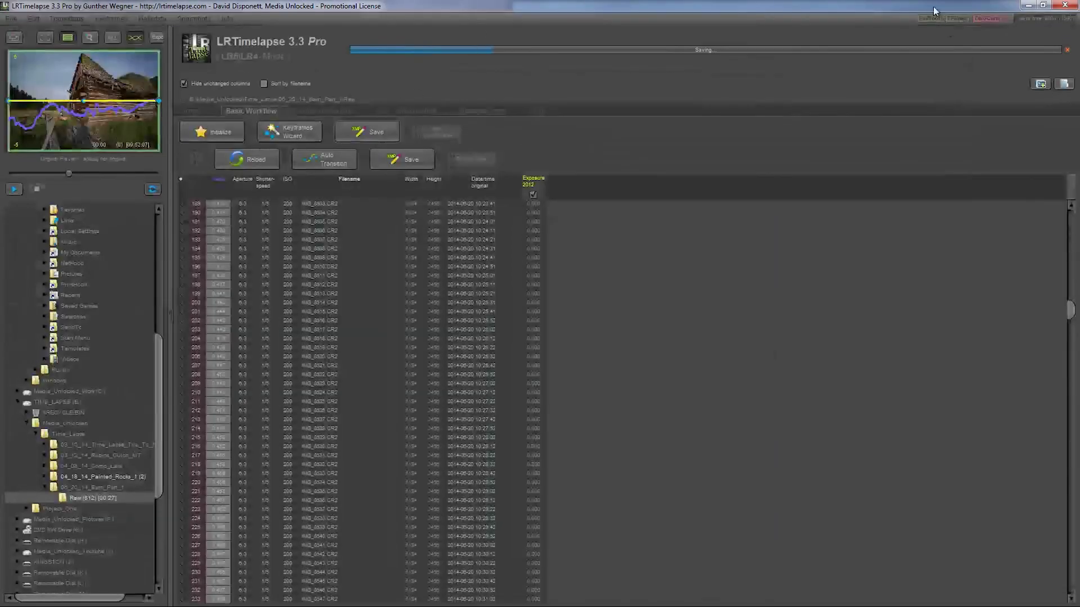
# Switch to the sequence's Raw folder in Windows Explorer, examine the XMP files beside the CR2 images, and return to LRTimelapse
pyautogui.doubleClick(933, 6)
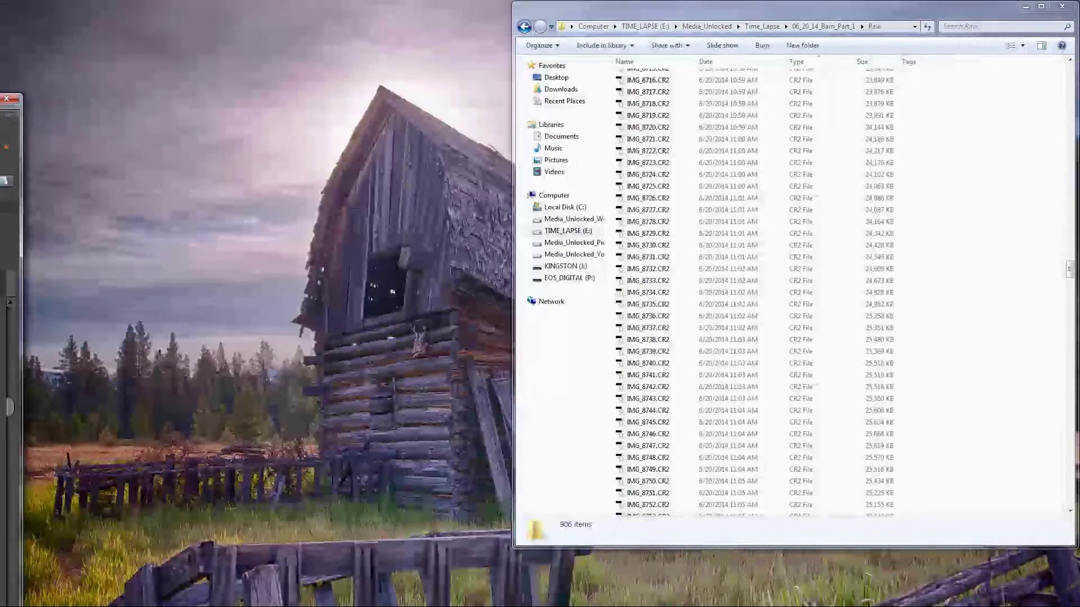
pyautogui.doubleClick(680, 12)
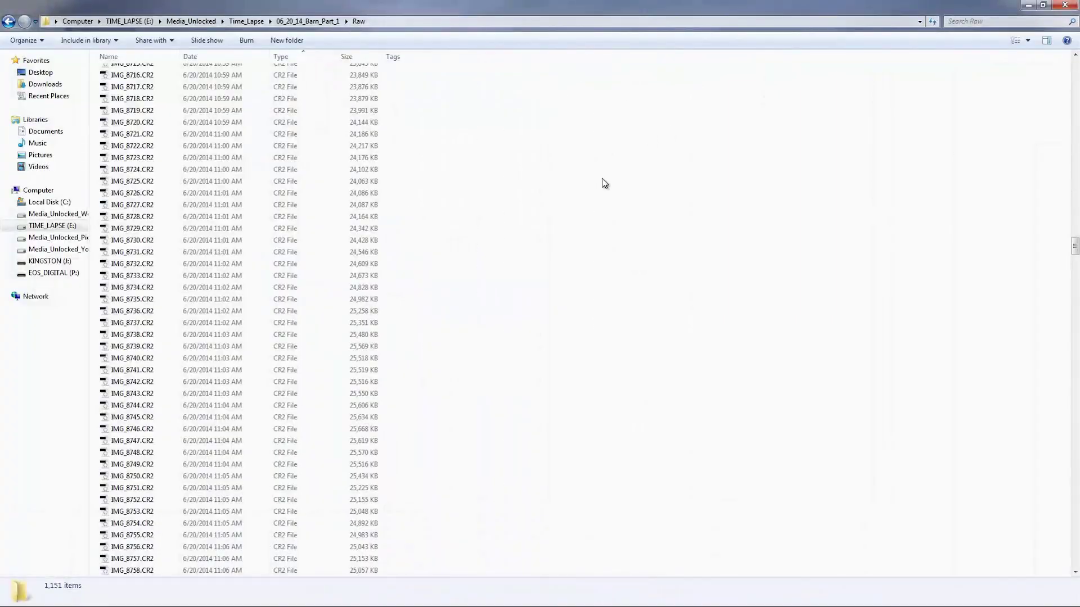
pyautogui.moveTo(1074, 246); pyautogui.dragTo(1074, 504)
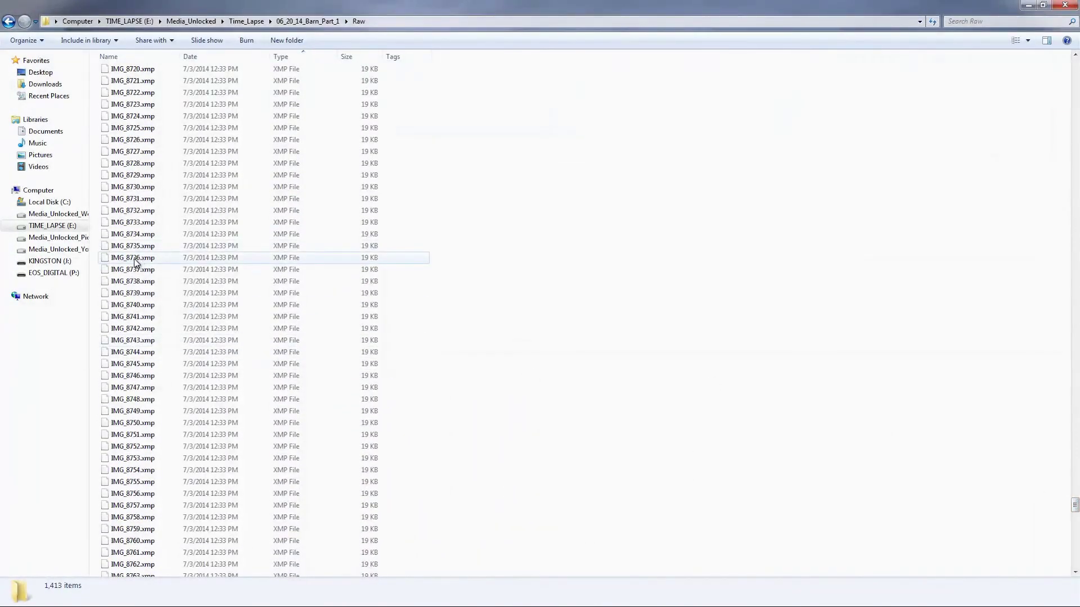
pyautogui.scroll(20, 143, 249)
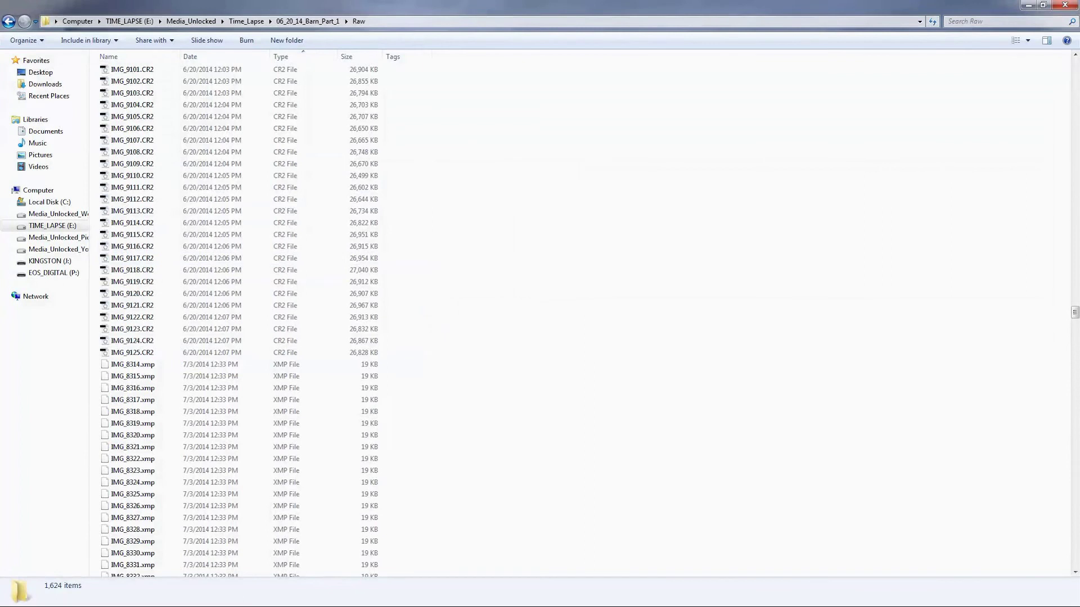
pyautogui.hotkey('alt', 'Tab')
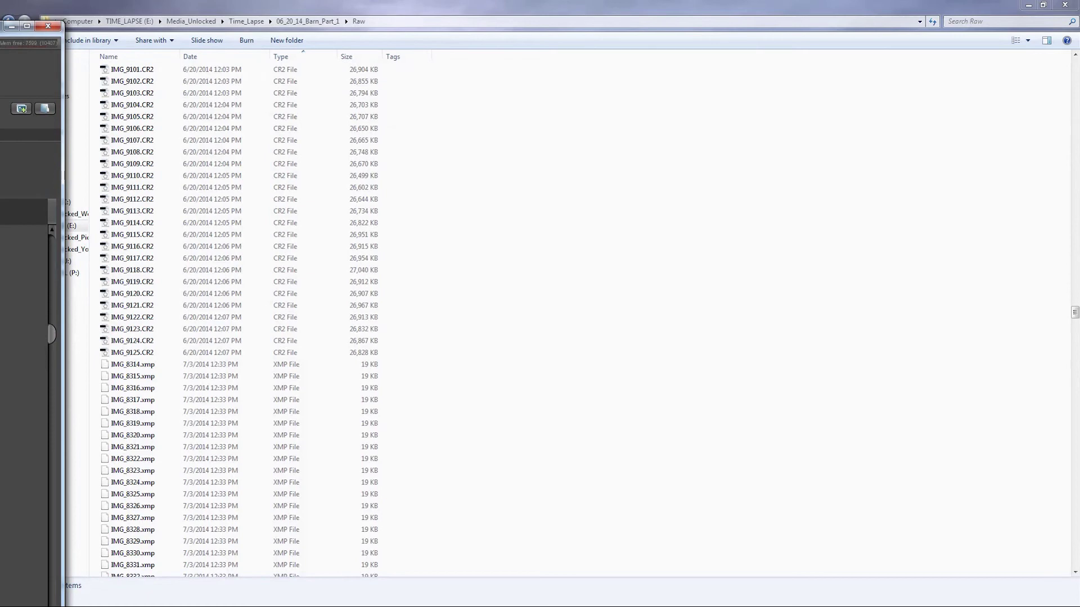
pyautogui.press('super+Up')
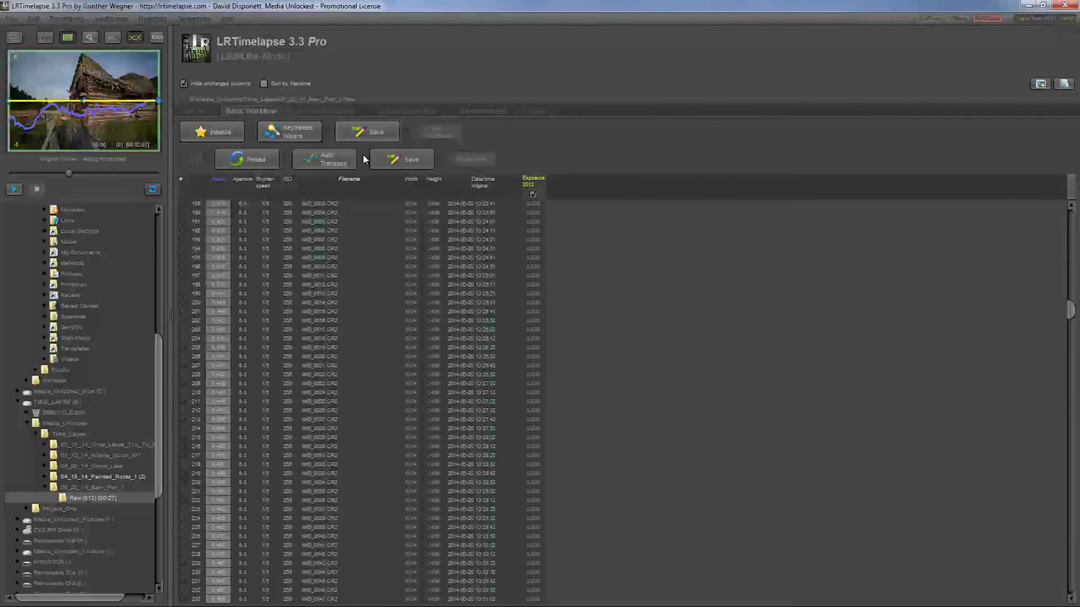
# Compare the steps of the Deflicker and Holy Grail workflows and return to the Basic Workflow
pyautogui.click(331, 115)
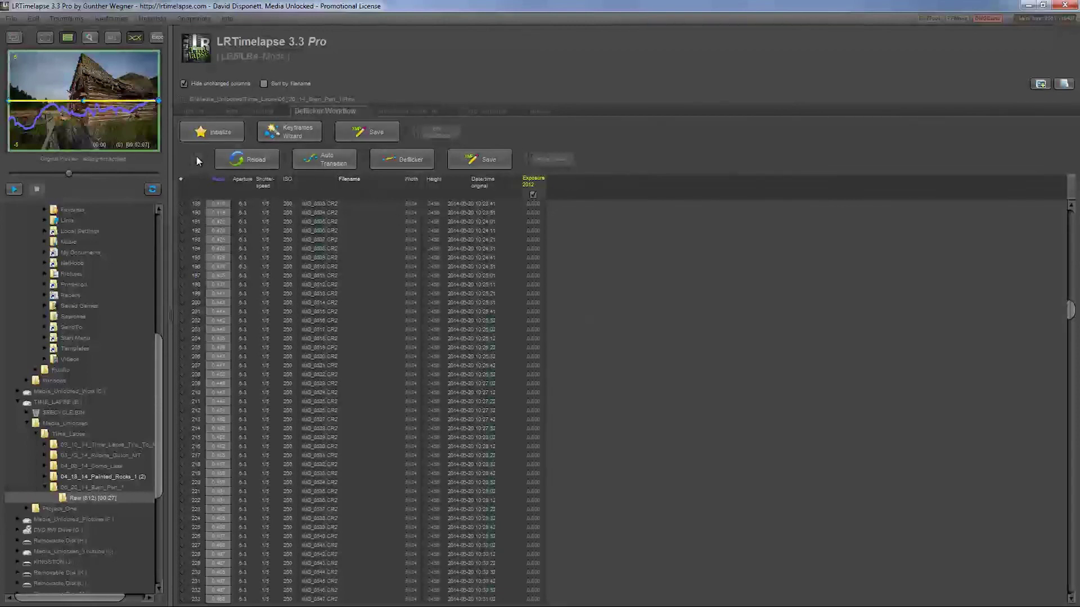
pyautogui.click(407, 107)
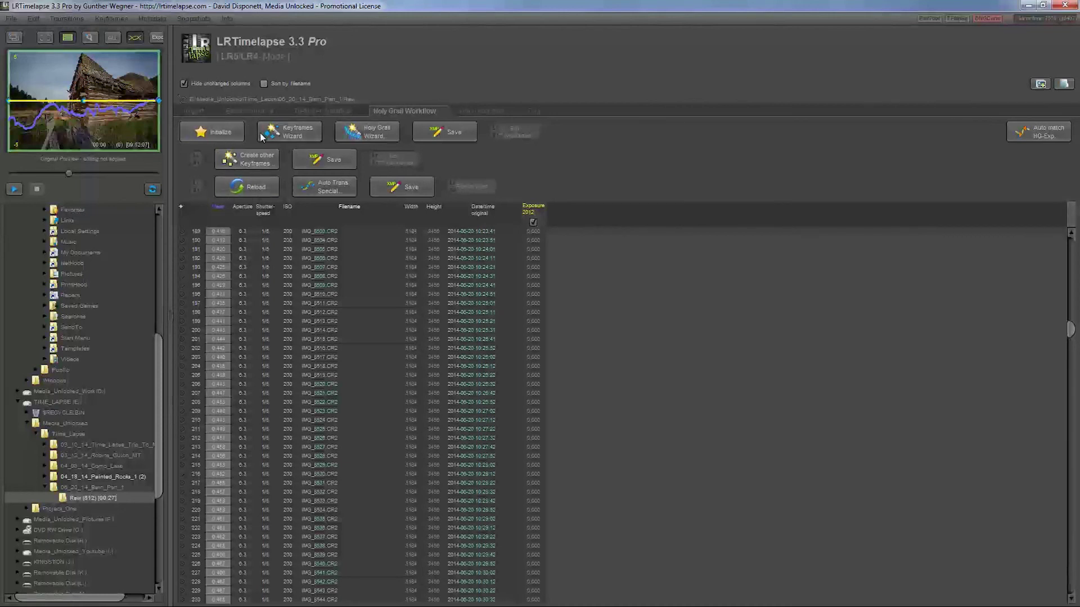
pyautogui.click(322, 110)
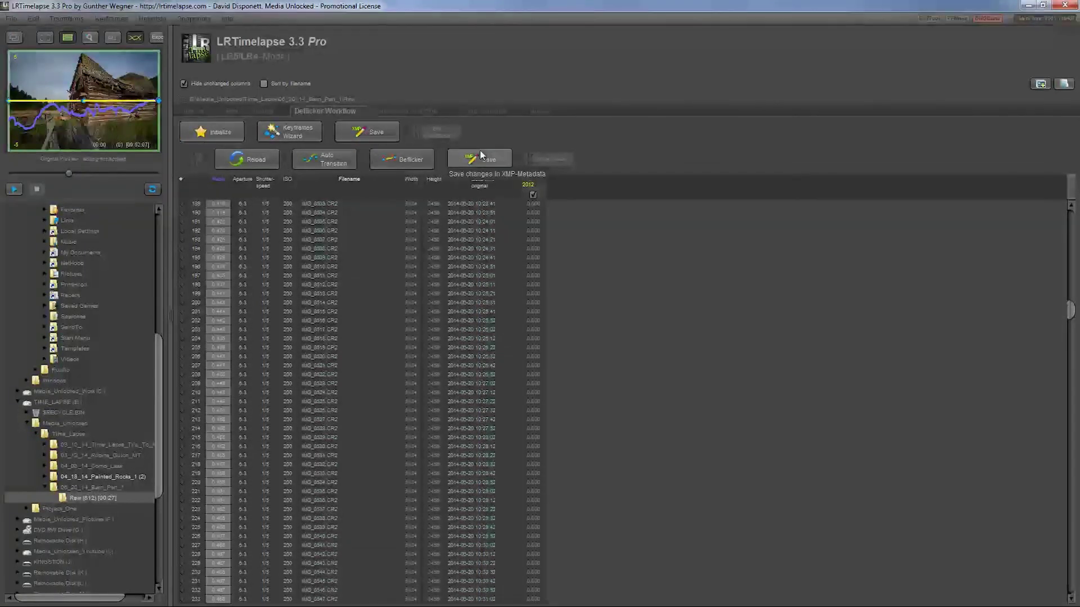
pyautogui.click(397, 113)
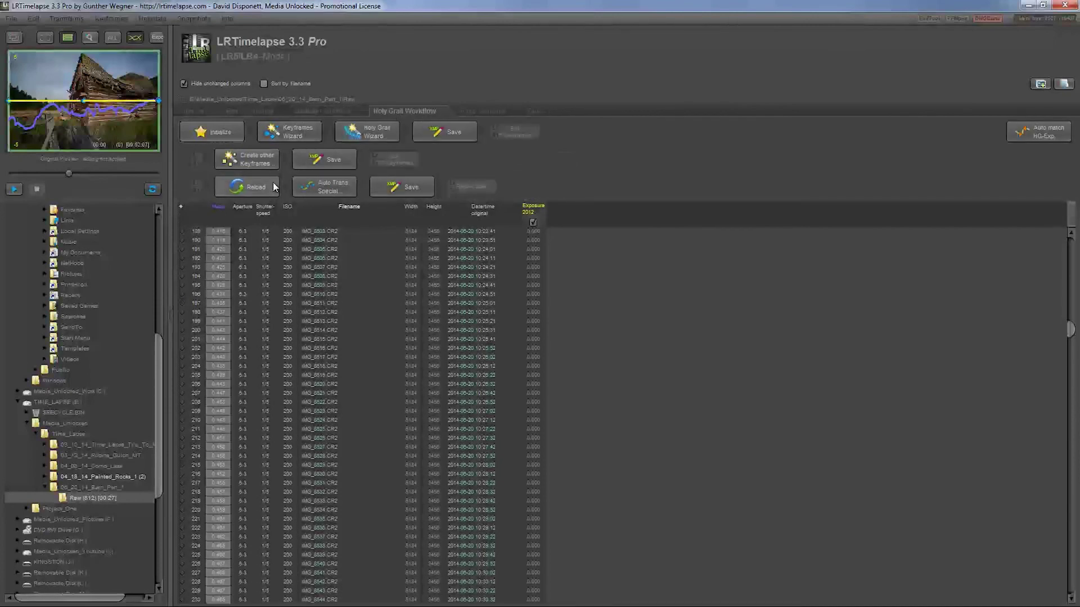
pyautogui.click(315, 108)
pyautogui.click(265, 112)
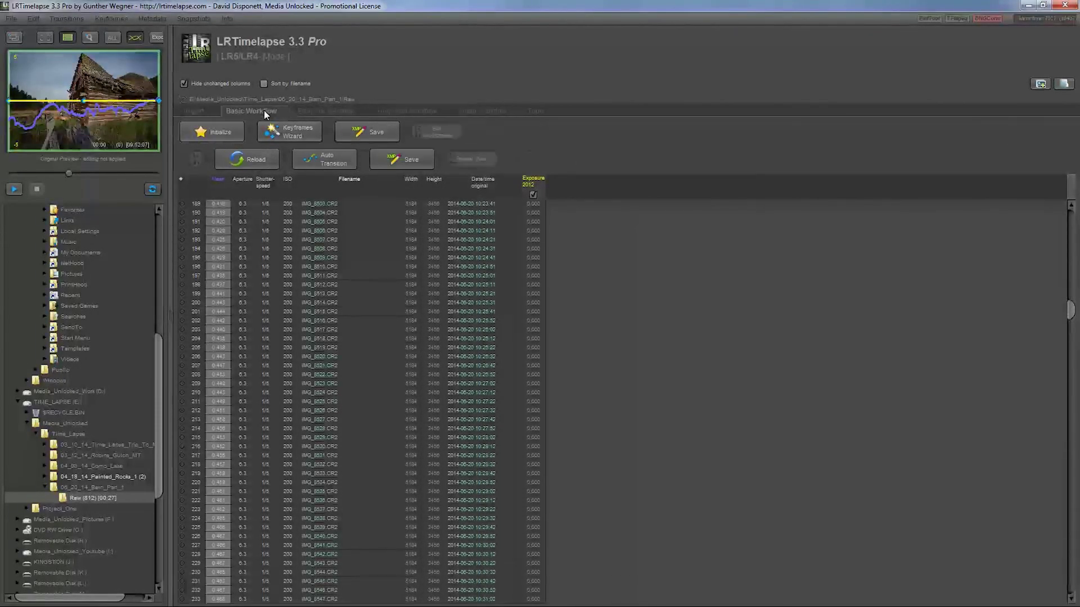
# Switch to Lightroom, postpone its update, and import the Raw folder of 06_20_14_Barn_Part_1 from TIME_LAPSE (E:) at its current location
pyautogui.click(1028, 5)
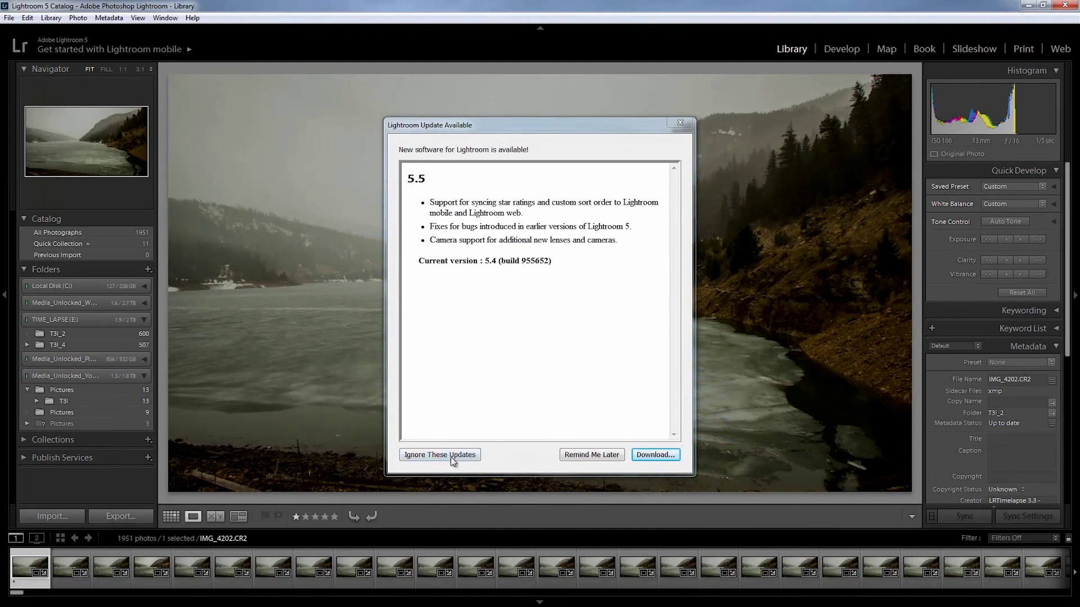
pyautogui.click(581, 456)
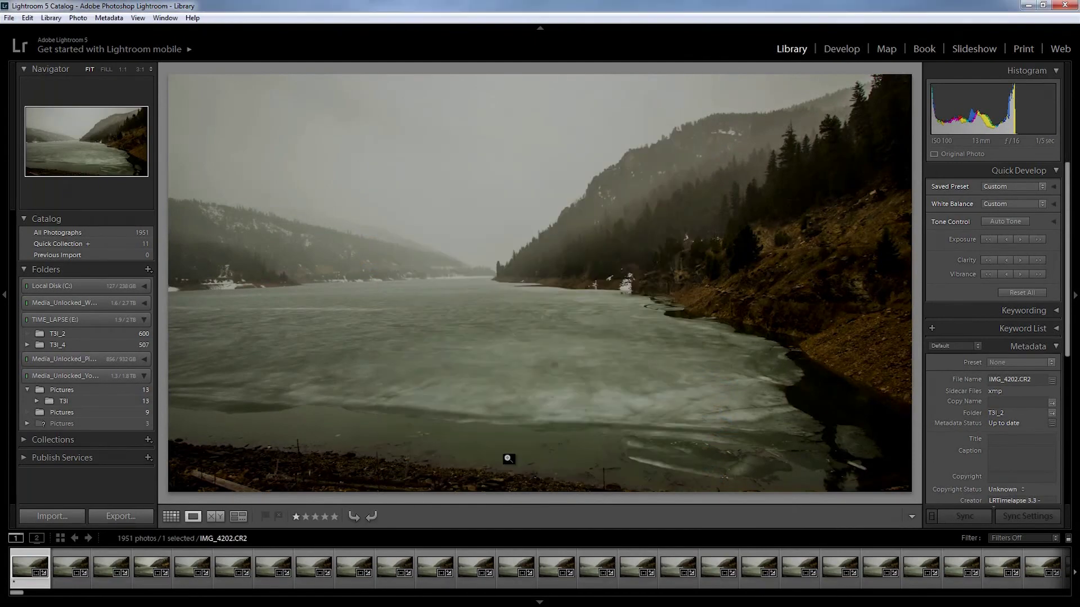
pyautogui.click(67, 519)
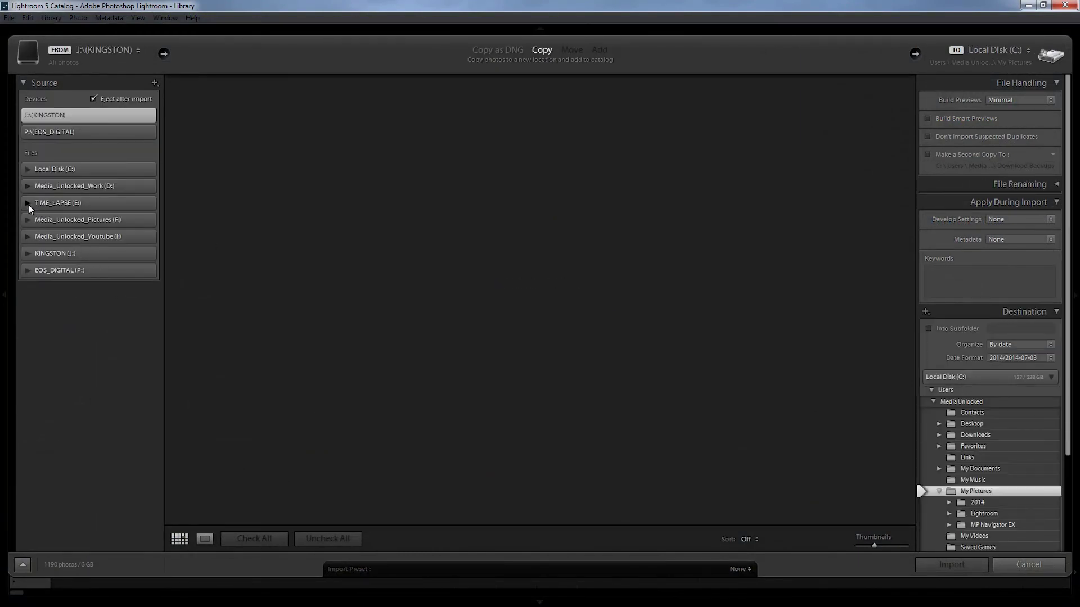
pyautogui.click(28, 203)
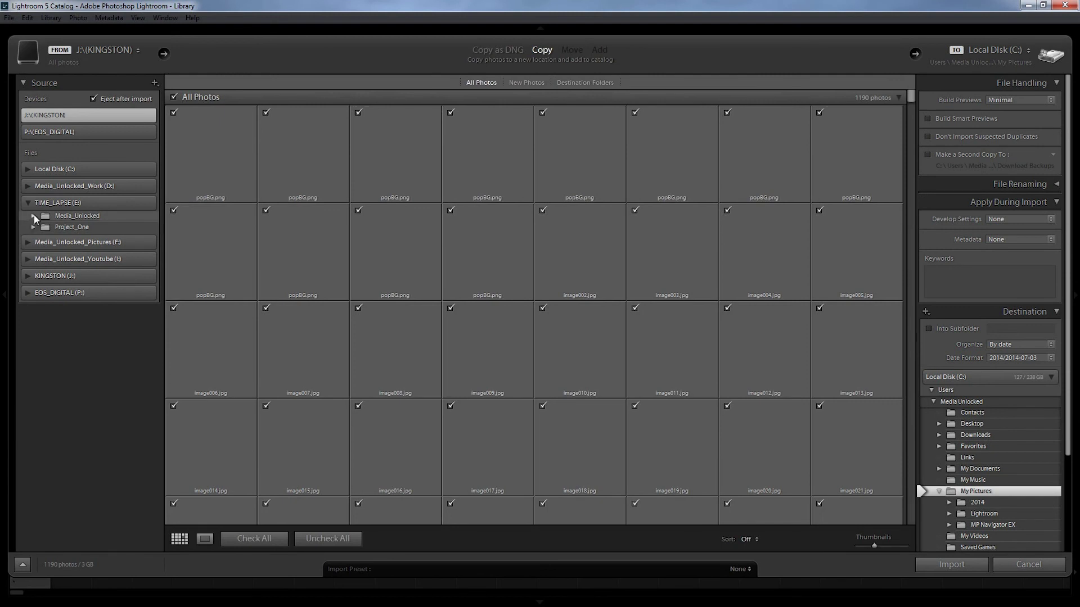
pyautogui.click(34, 215)
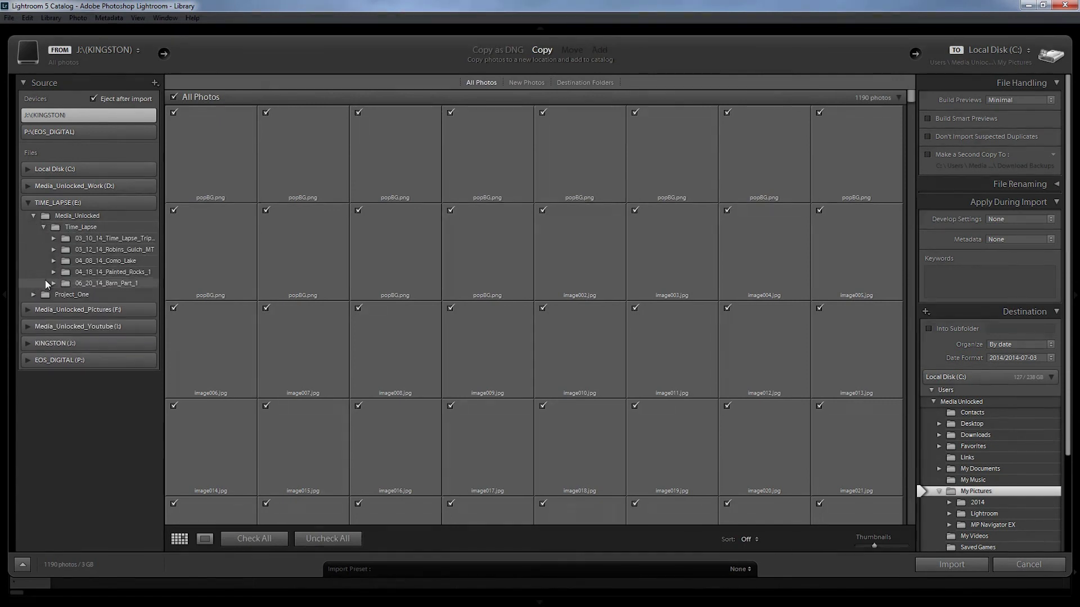
pyautogui.click(52, 283)
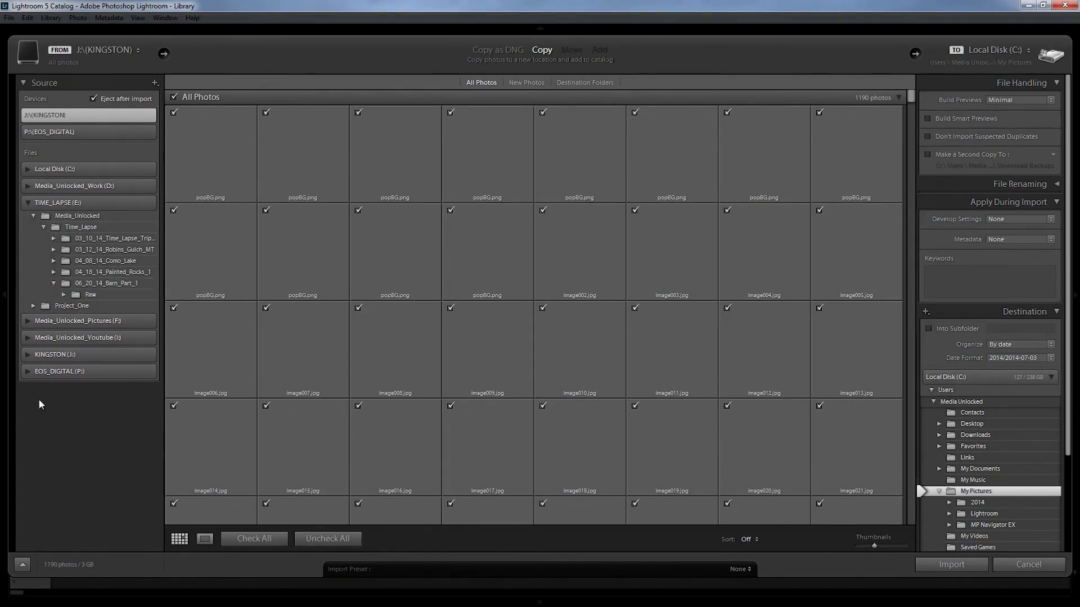
pyautogui.click(84, 295)
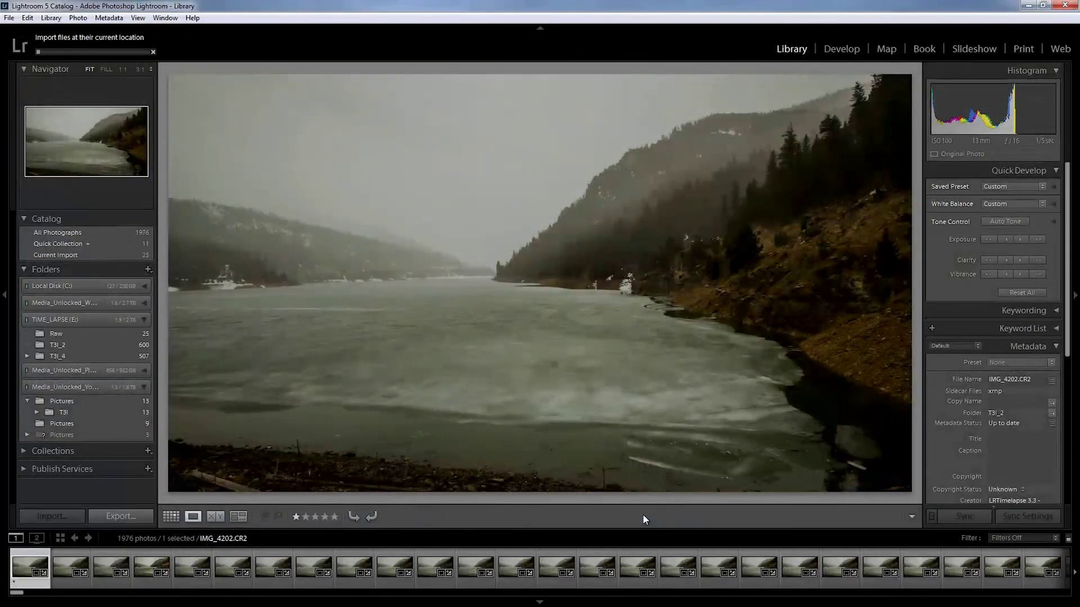
# Collapse the Media_Unlocked_Youtube drive in the library and show the photos of the imported Raw folder
pyautogui.click(25, 388)
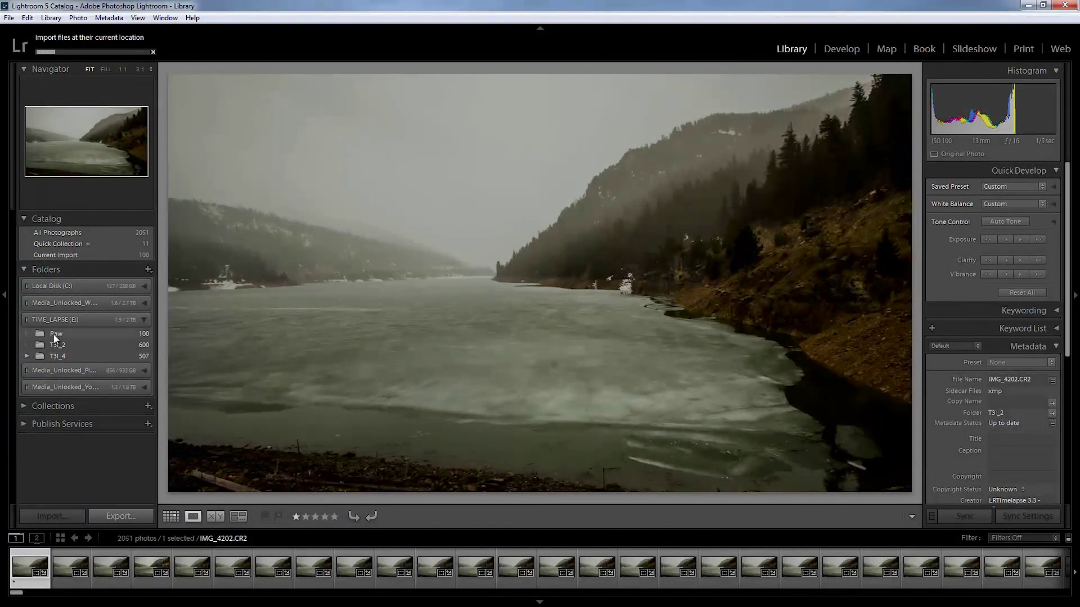
pyautogui.click(51, 334)
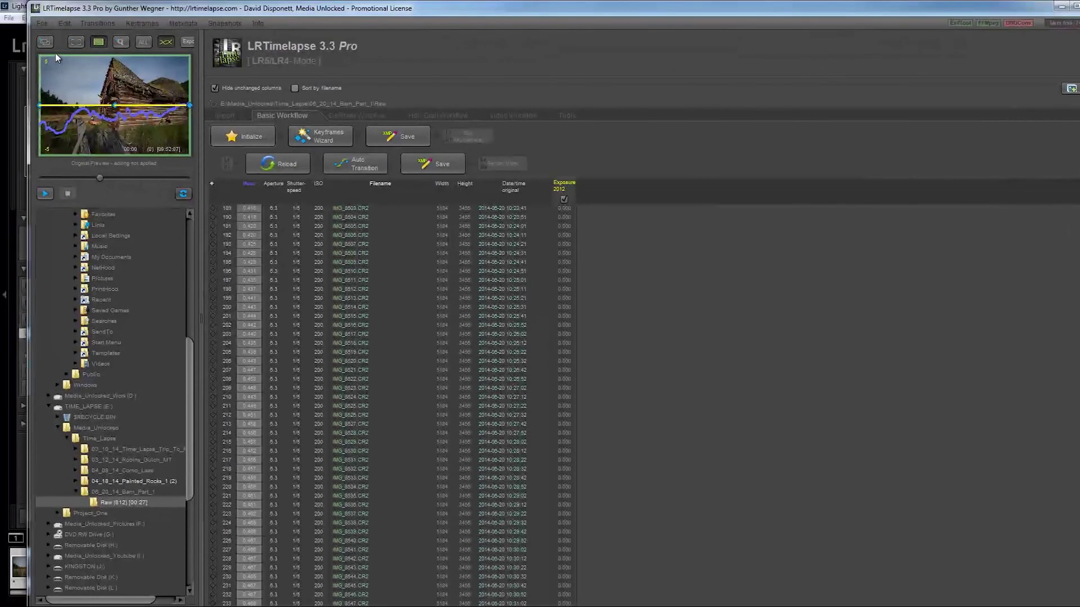
# In LRTimelapse, detach the preview, examine the luminance curve over the early frames, dock the preview again and return to Lightroom
pyautogui.click(6, 43)
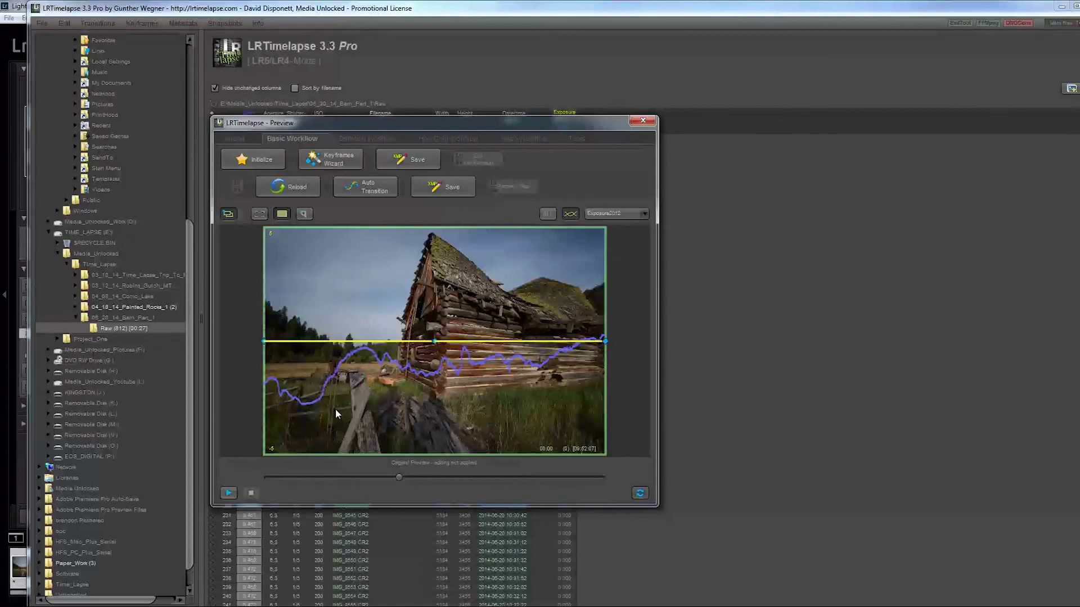
pyautogui.moveTo(397, 478); pyautogui.dragTo(305, 476)
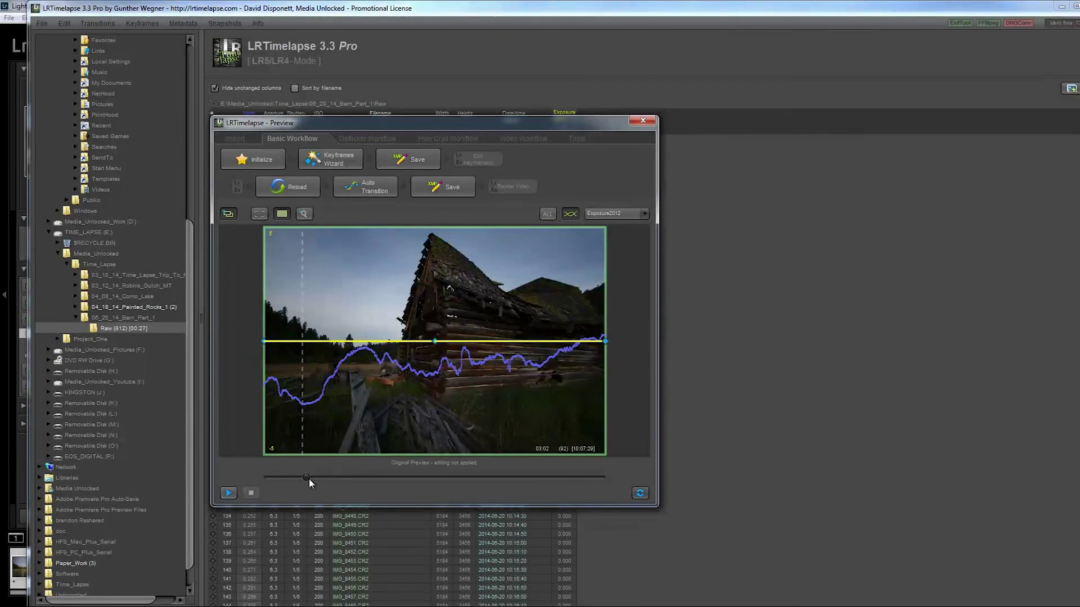
pyautogui.moveTo(312, 482)
pyautogui.mouseDown()
pyautogui.moveTo(286, 488)
pyautogui.moveTo(335, 490)
pyautogui.moveTo(308, 489)
pyautogui.mouseUp()
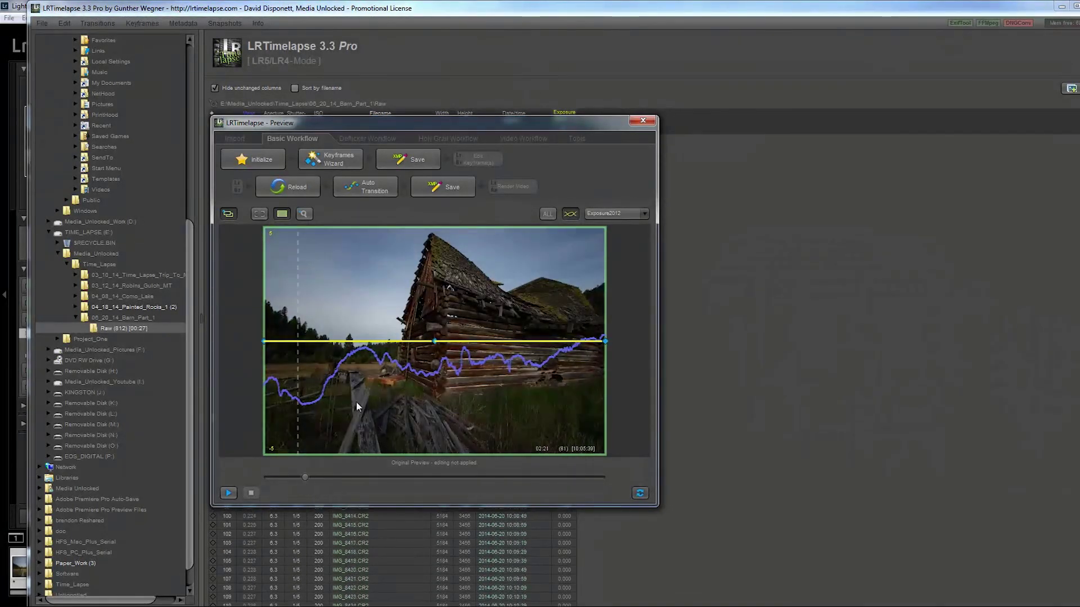
pyautogui.click(228, 214)
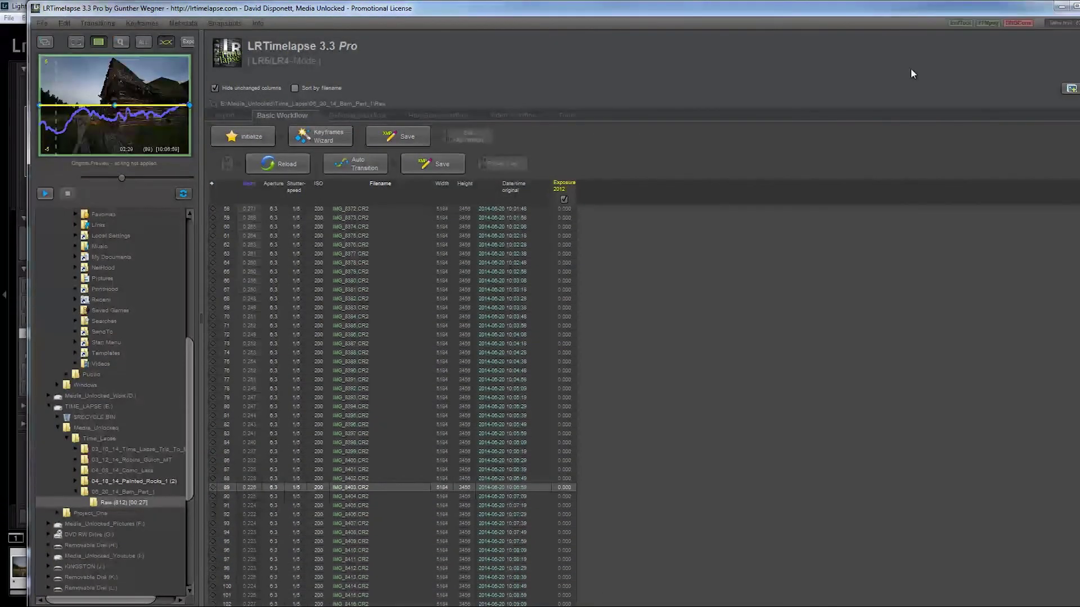
pyautogui.doubleClick(914, 15)
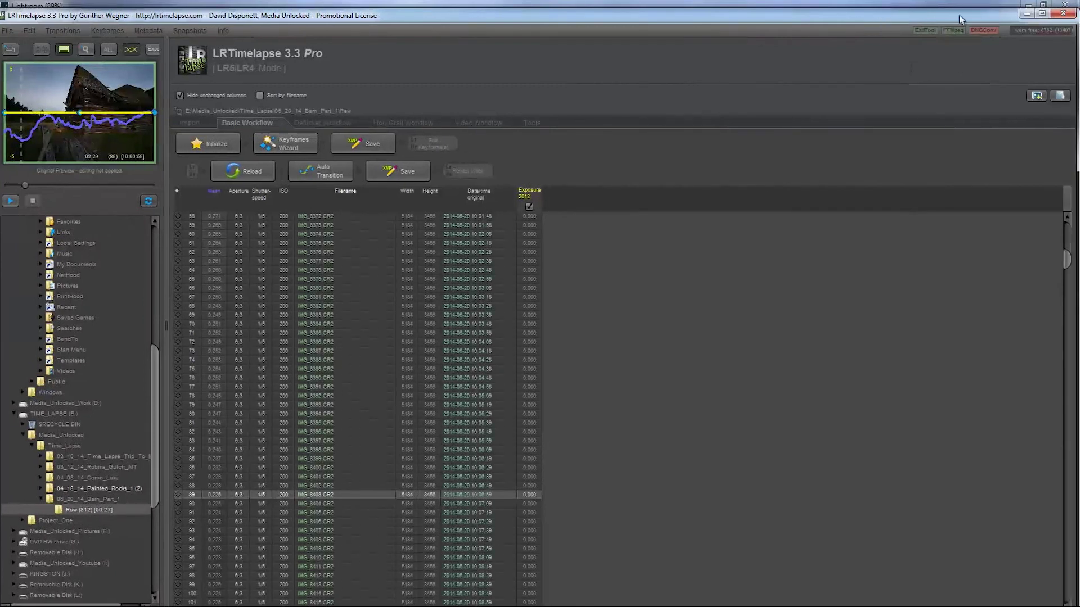
pyautogui.click(1026, 12)
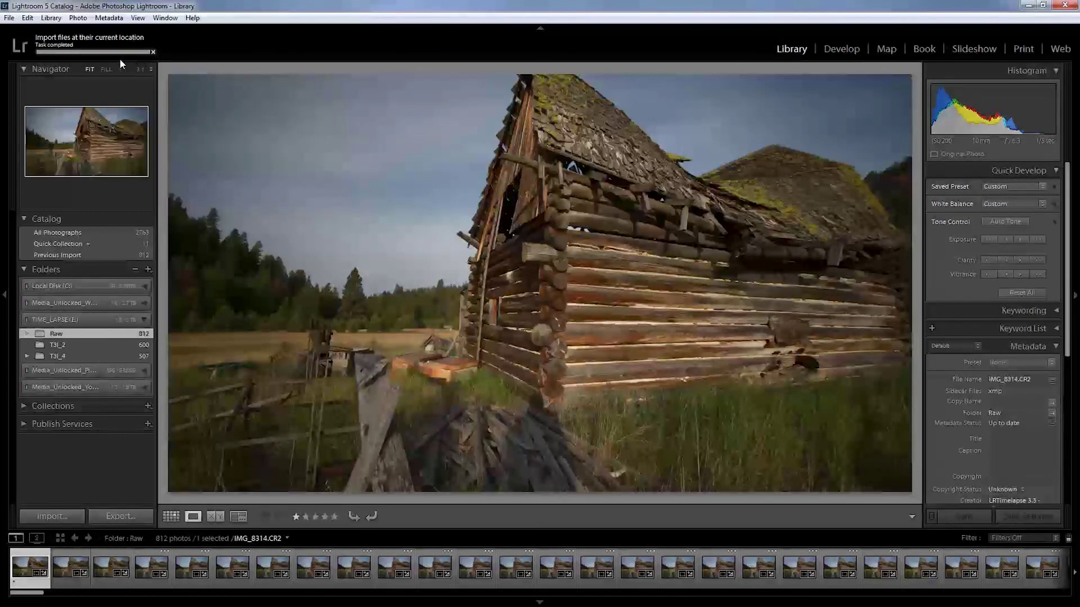
# Dismiss the finished import task and filter the Raw folder with the LRT-All Keyframes preset
pyautogui.click(151, 52)
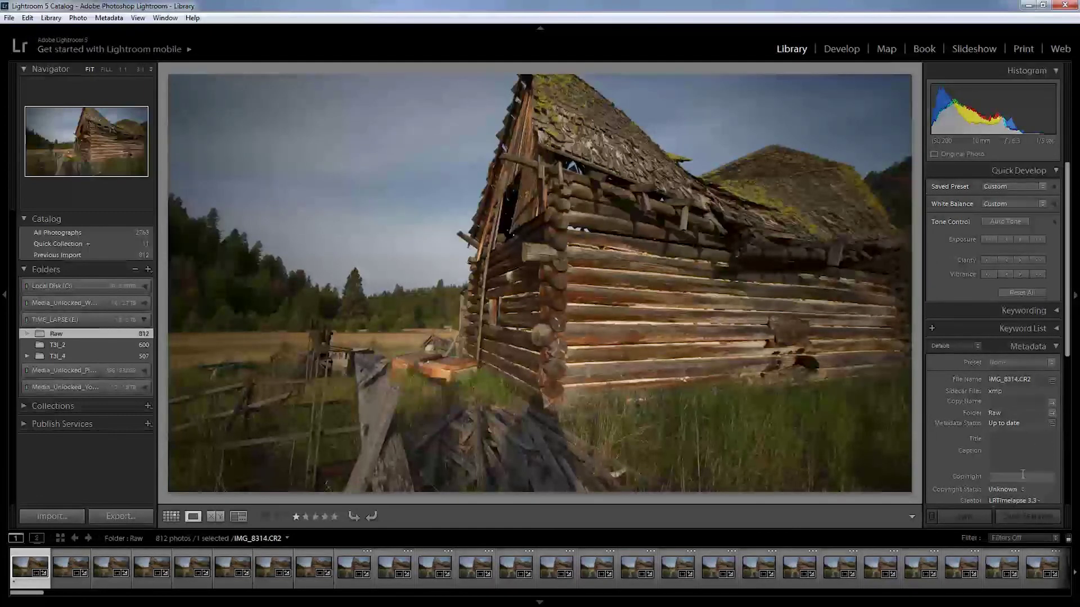
pyautogui.click(1017, 539)
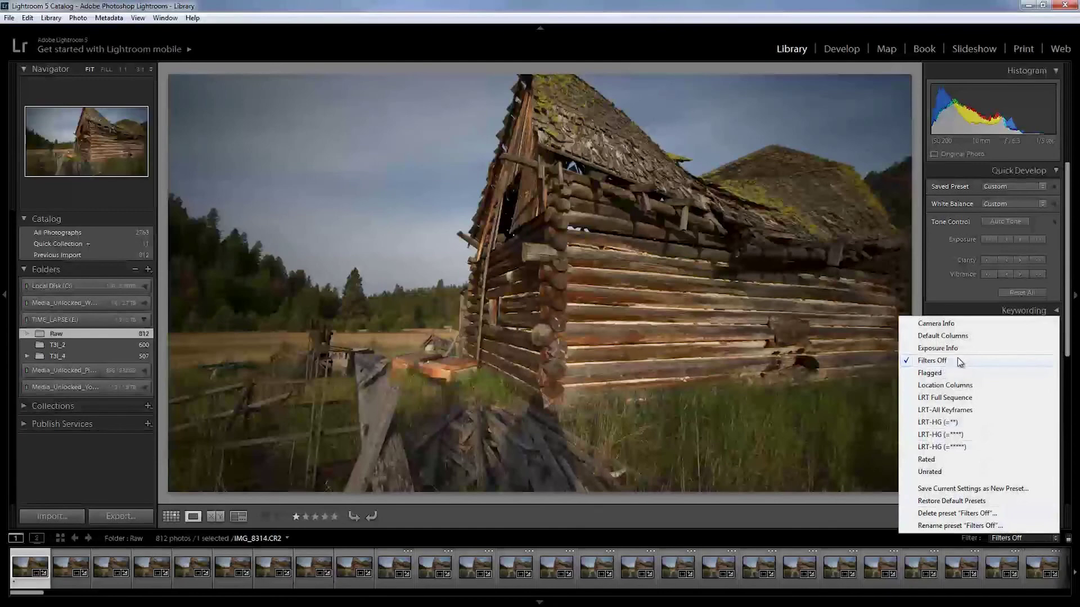
pyautogui.click(938, 411)
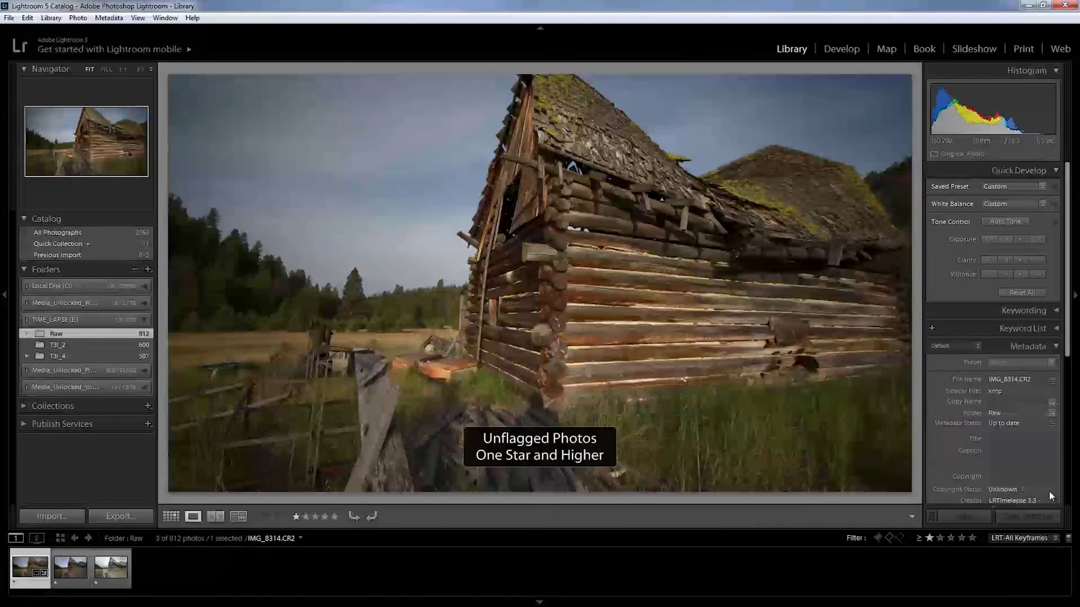
# View the filtered keyframes as a grid, enlarge the first one and step to the second keyframe
pyautogui.click(171, 517)
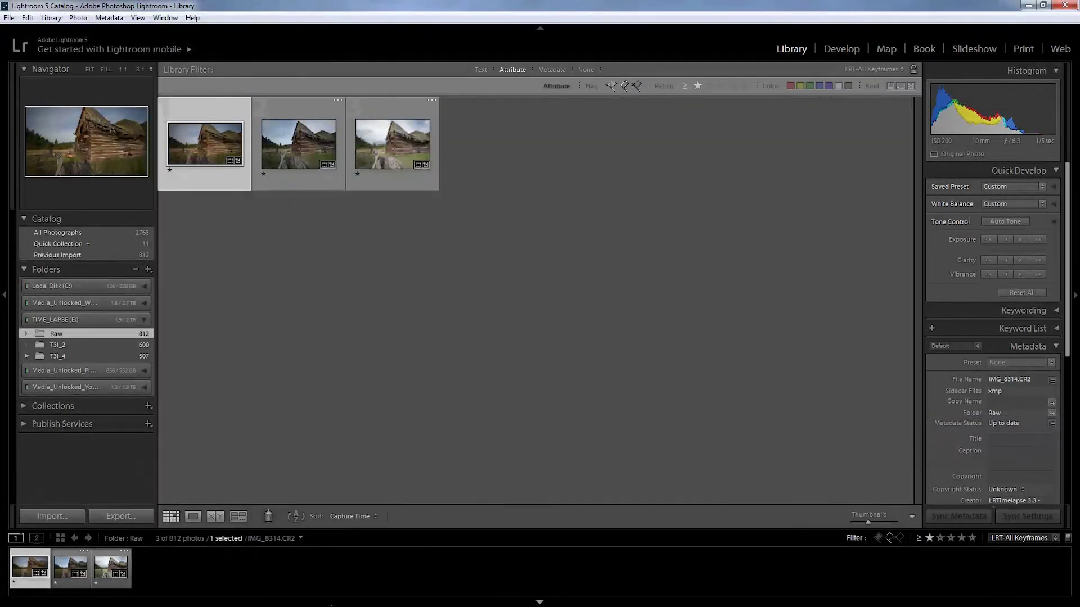
pyautogui.doubleClick(218, 163)
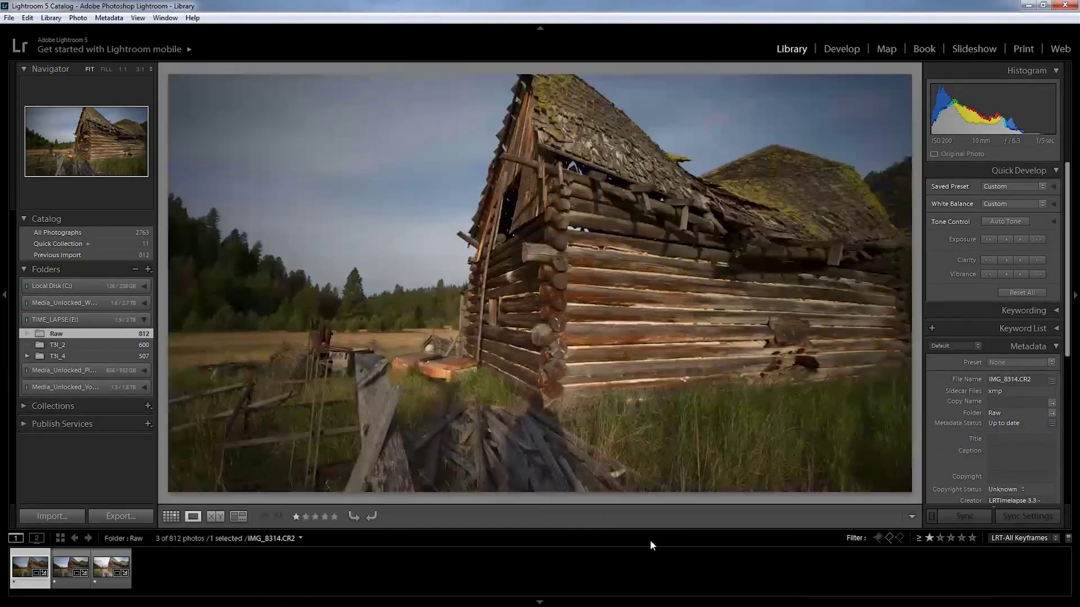
pyautogui.press('Right')
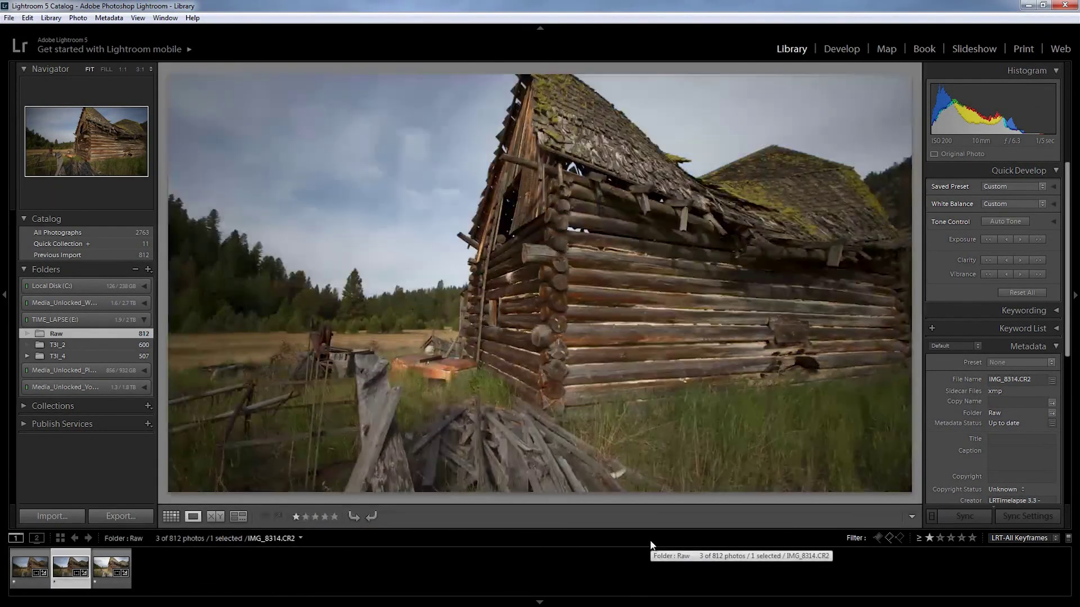
# View the third keyframe, return to the first keyframe and open it for developing
pyautogui.press('Right')
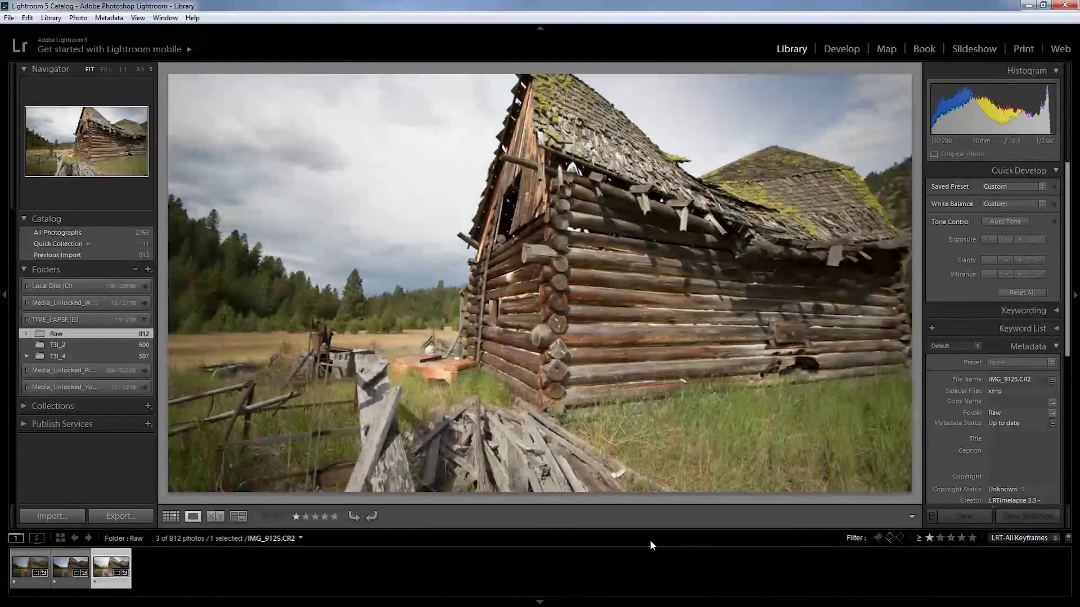
pyautogui.press('Left')
pyautogui.press('Left')
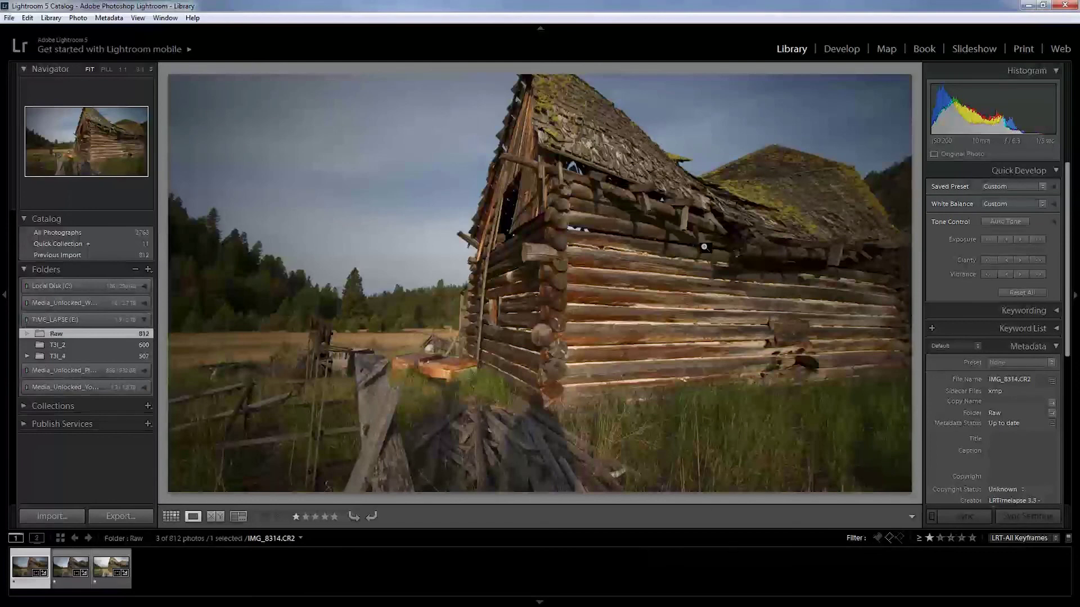
pyautogui.click(842, 45)
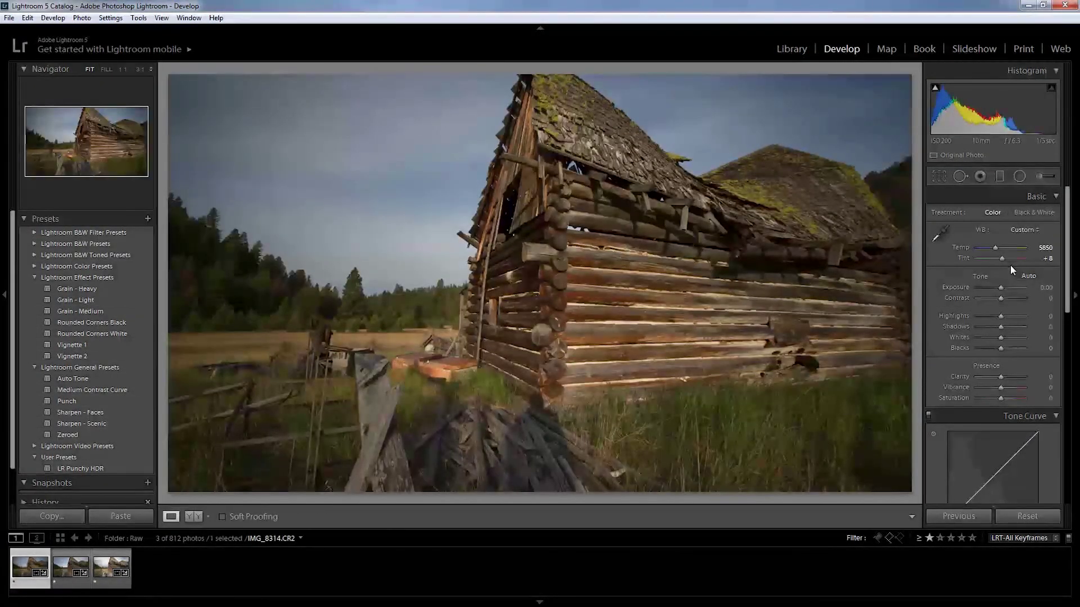
# Set the first keyframe's temperature to 5050, exposure to +0.90 and highlights to -81
pyautogui.click(1046, 248)
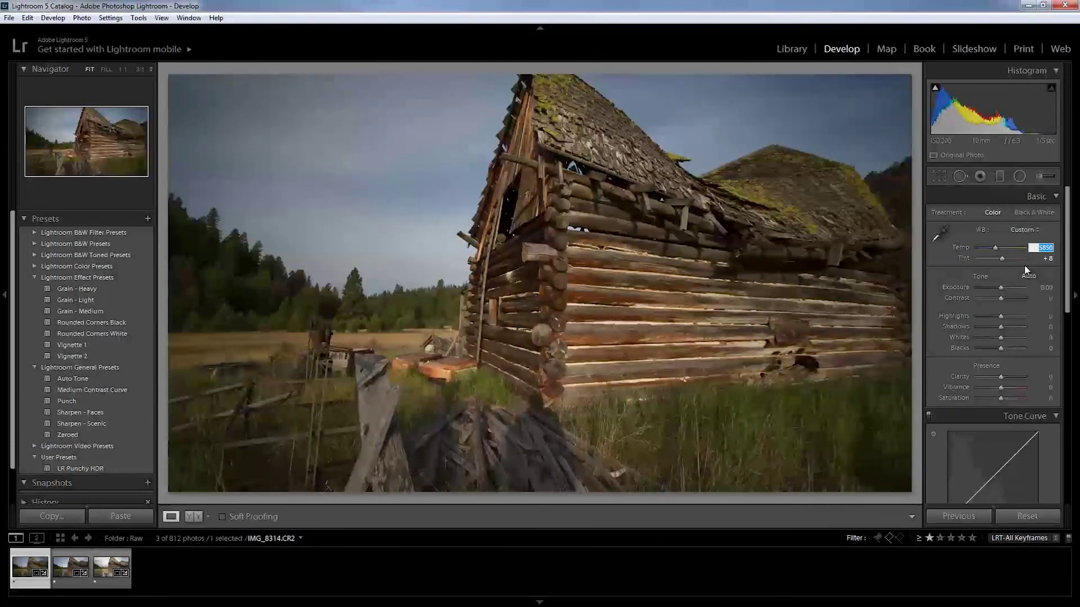
pyautogui.press('Return')
pyautogui.moveTo(1045, 249); pyautogui.dragTo(1037, 249)
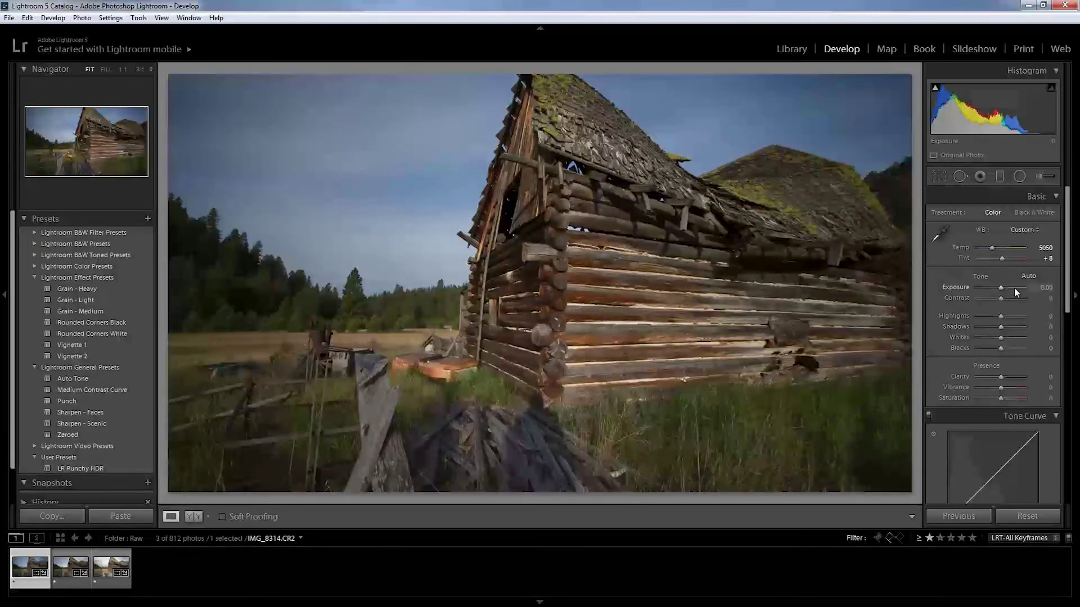
pyautogui.moveTo(1046, 290); pyautogui.dragTo(1052, 288)
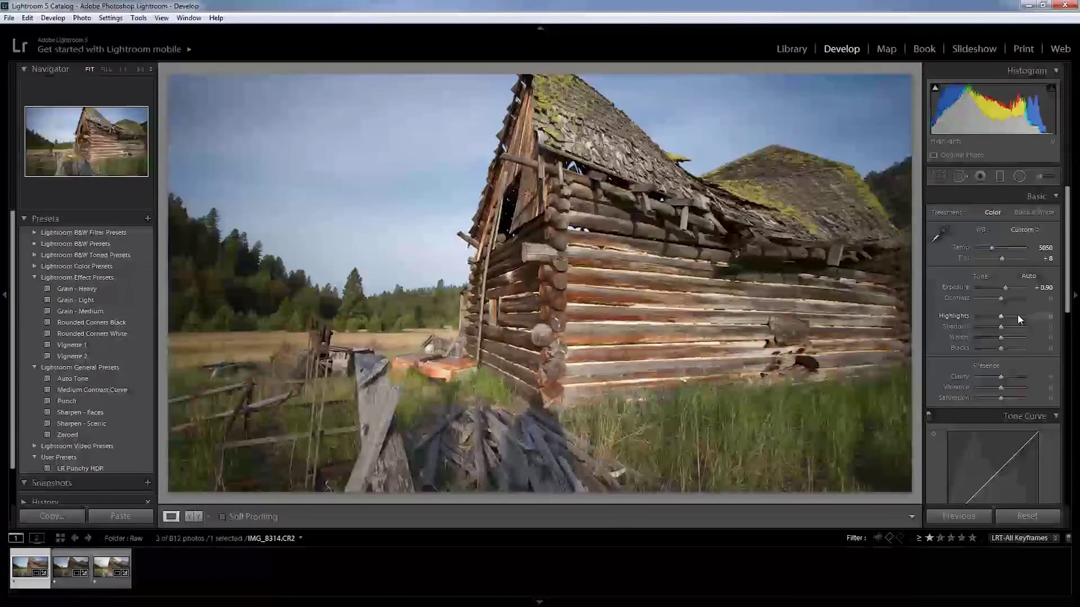
pyautogui.click(983, 316)
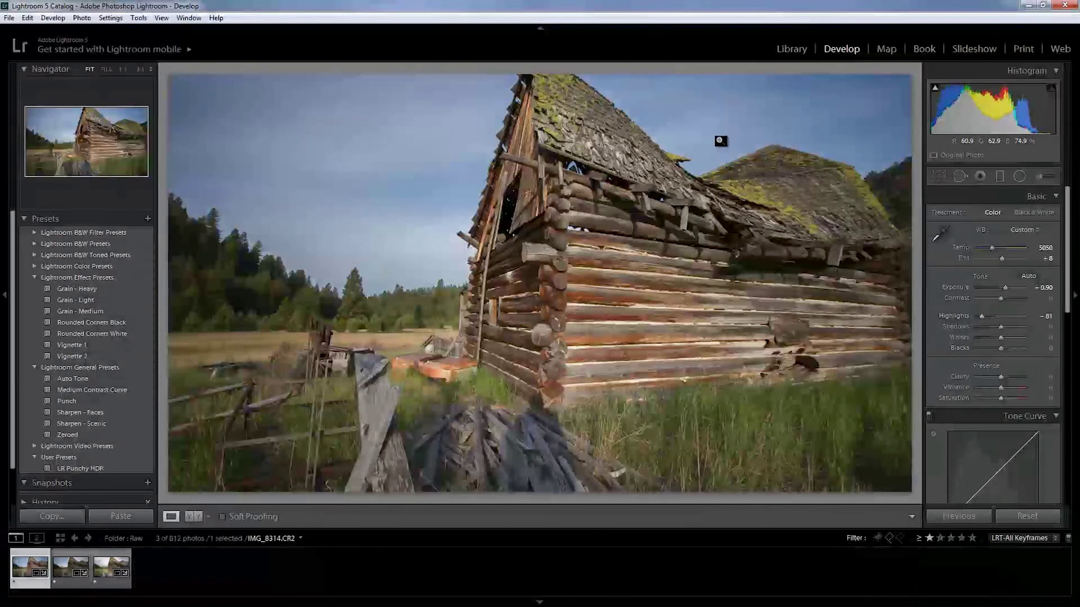
pyautogui.rightClick(661, 151)
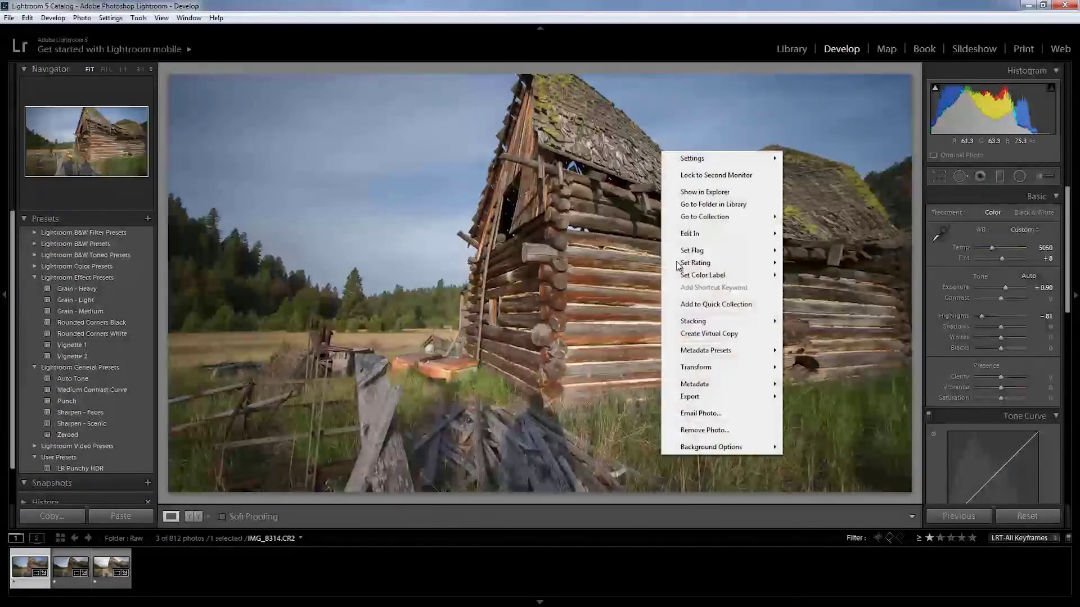
pyautogui.click(922, 325)
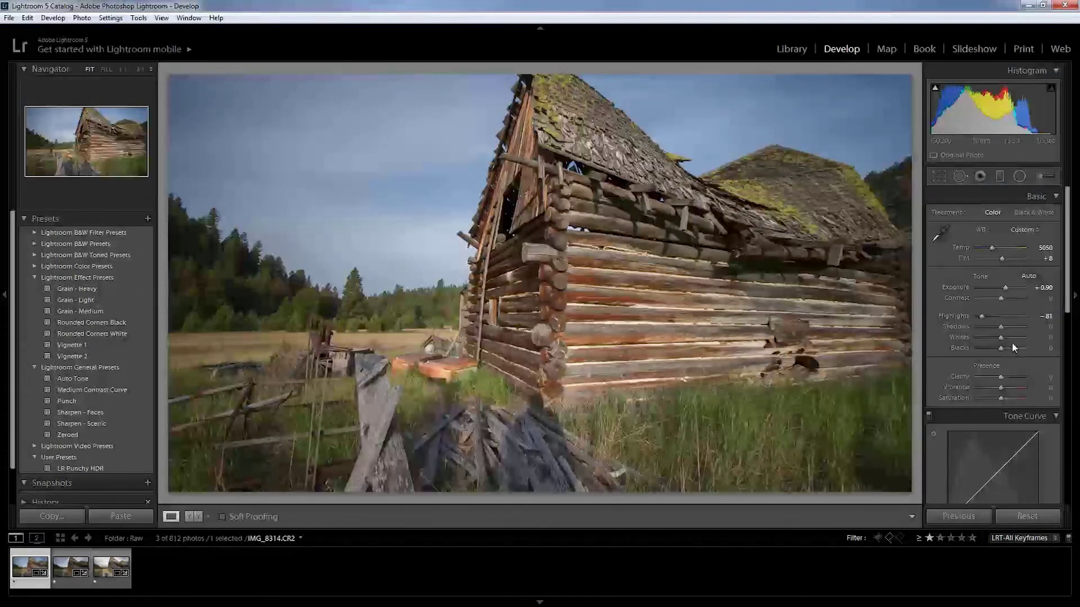
# Raise the first keyframe's shadows to +35, exposure to +0.92, whites to +31 and blacks to +17
pyautogui.click(1008, 326)
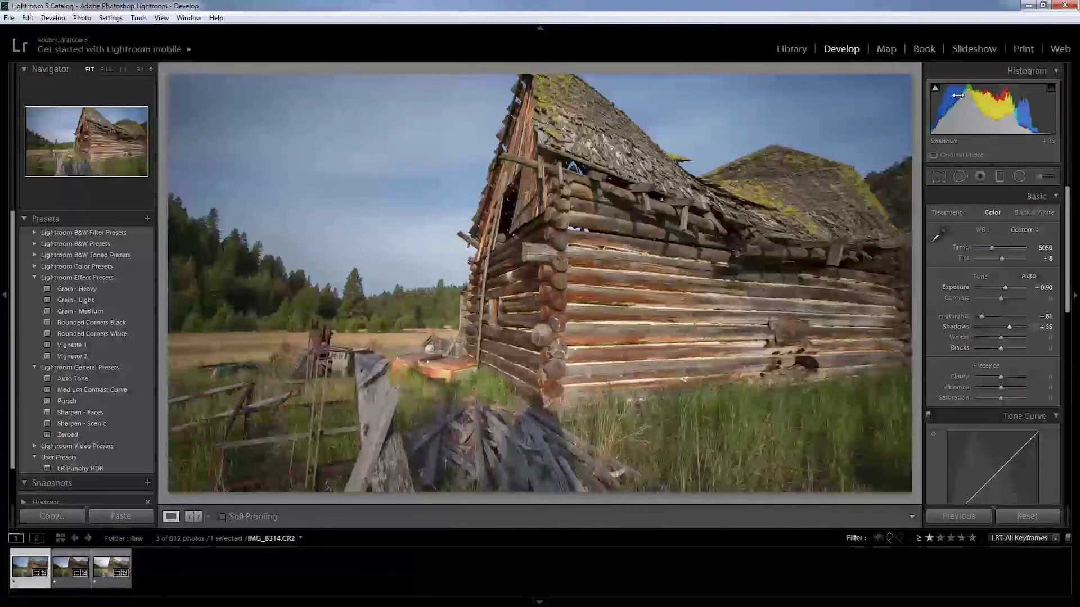
pyautogui.moveTo(1001, 99); pyautogui.dragTo(1007, 98)
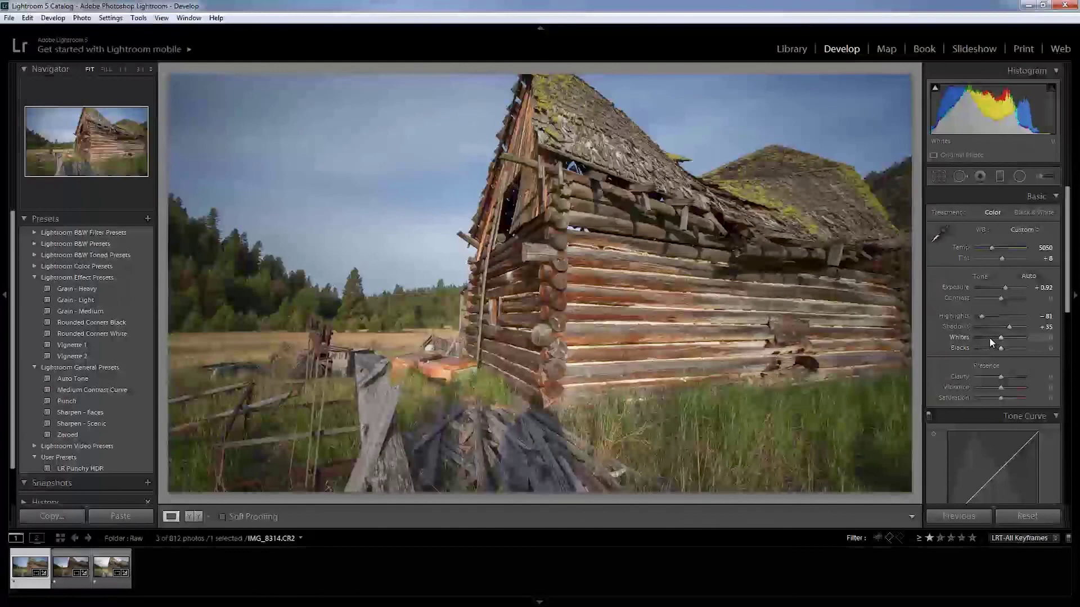
pyautogui.moveTo(1001, 339)
pyautogui.mouseDown()
pyautogui.moveTo(1010, 336)
pyautogui.moveTo(992, 352)
pyautogui.moveTo(1002, 349)
pyautogui.mouseUp()
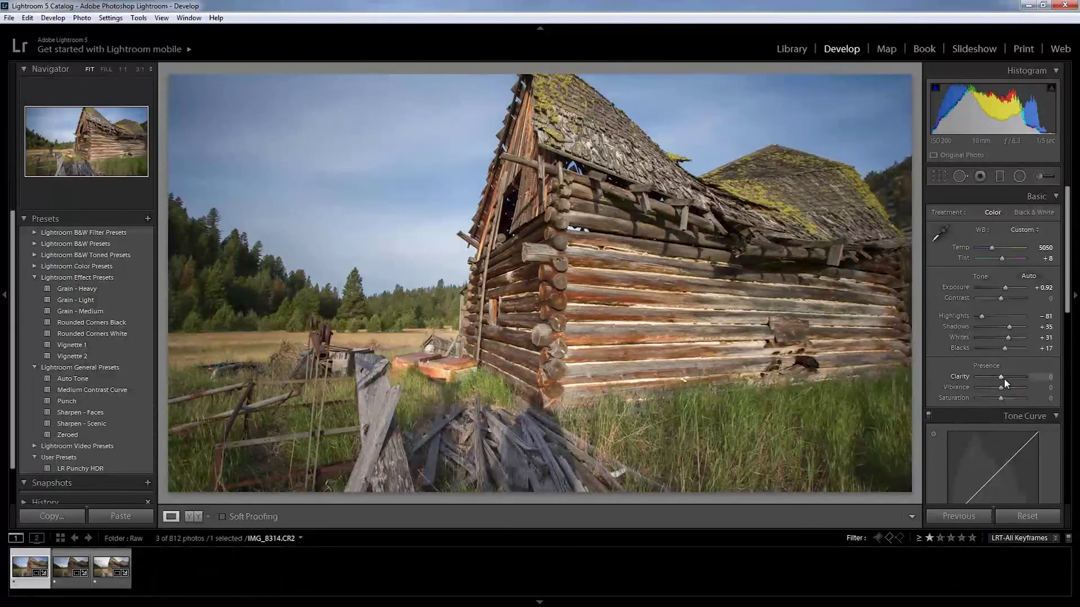
# Set the first keyframe's clarity to +40, vibrance to +29 and contrast to +30
pyautogui.moveTo(1008, 379); pyautogui.dragTo(1015, 376)
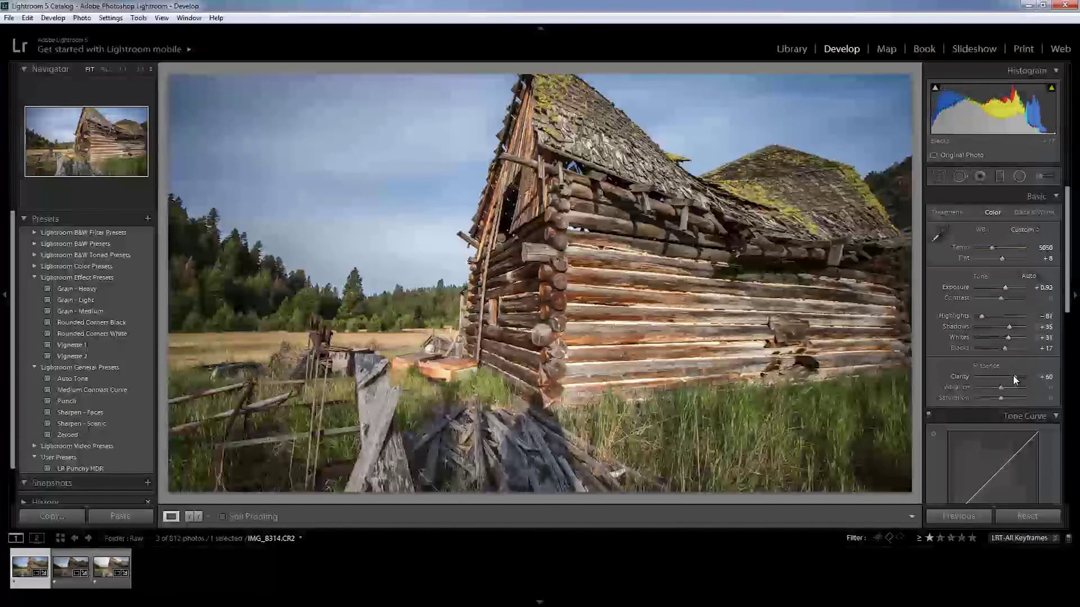
pyautogui.moveTo(1015, 377); pyautogui.dragTo(1010, 382)
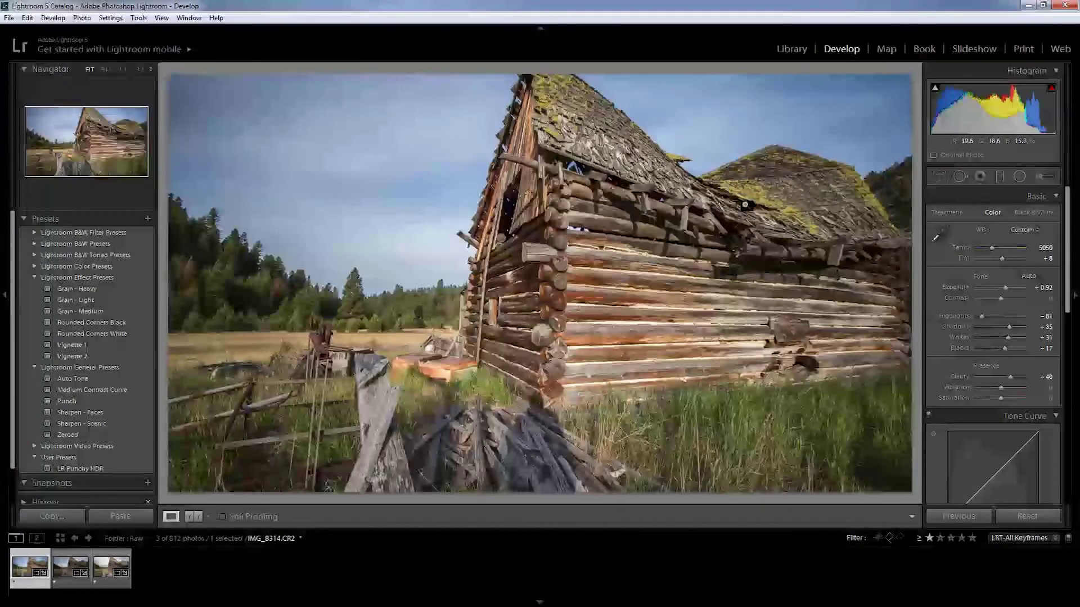
pyautogui.click(1007, 388)
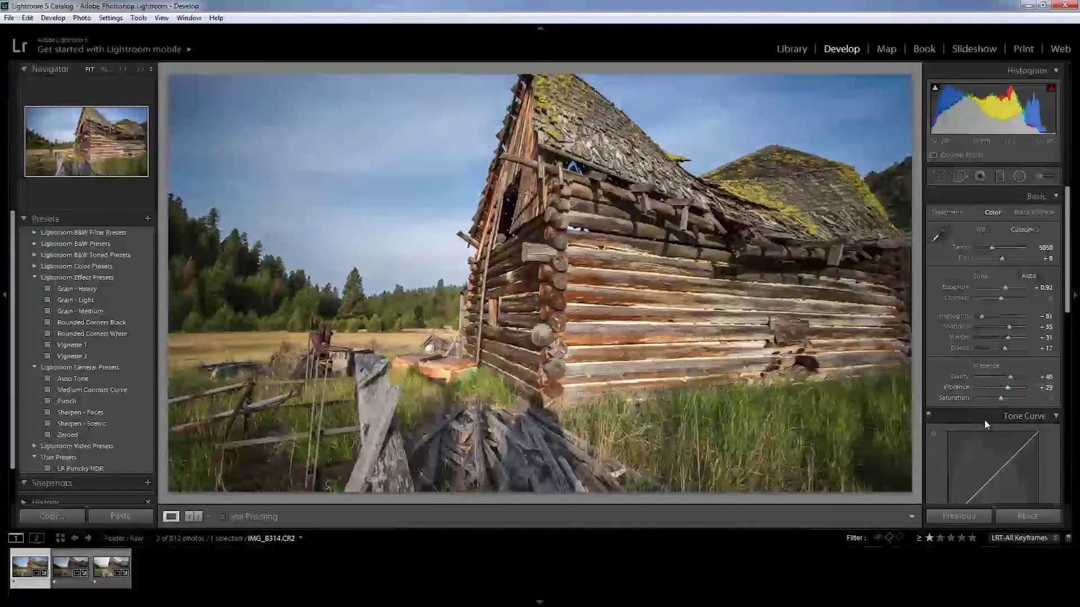
pyautogui.click(1003, 298)
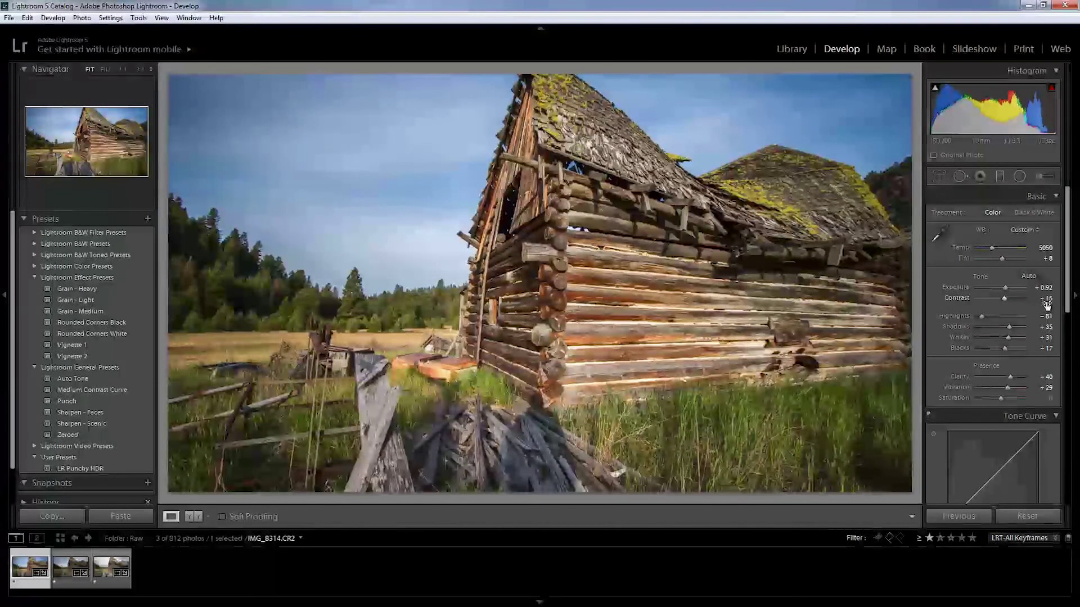
pyautogui.moveTo(1048, 305); pyautogui.dragTo(1050, 300)
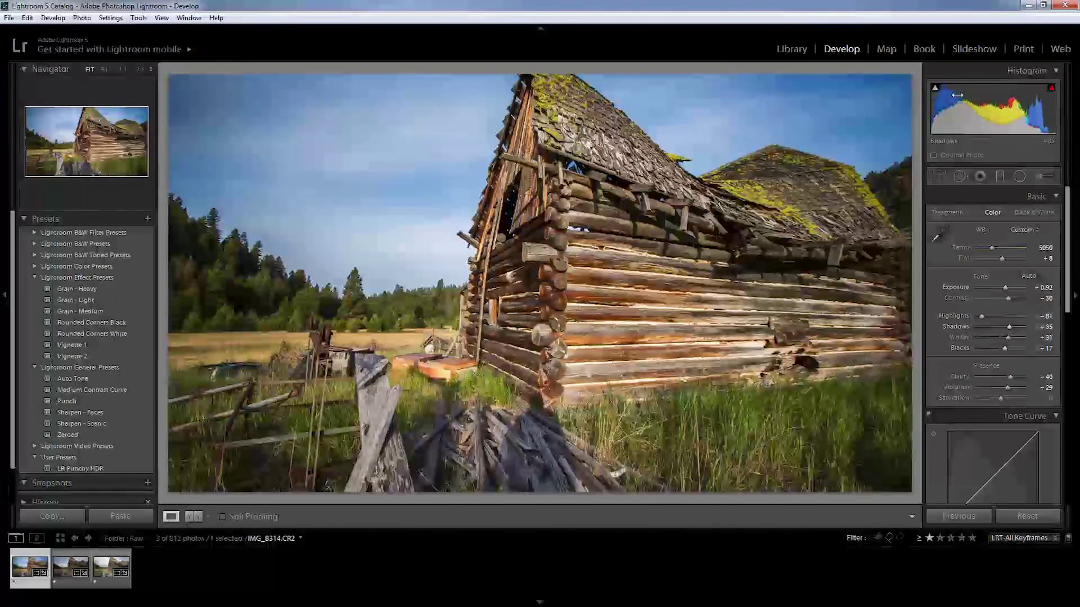
# Try raising the first keyframe's shadows to +74 and undo that change
pyautogui.moveTo(947, 98); pyautogui.dragTo(988, 89)
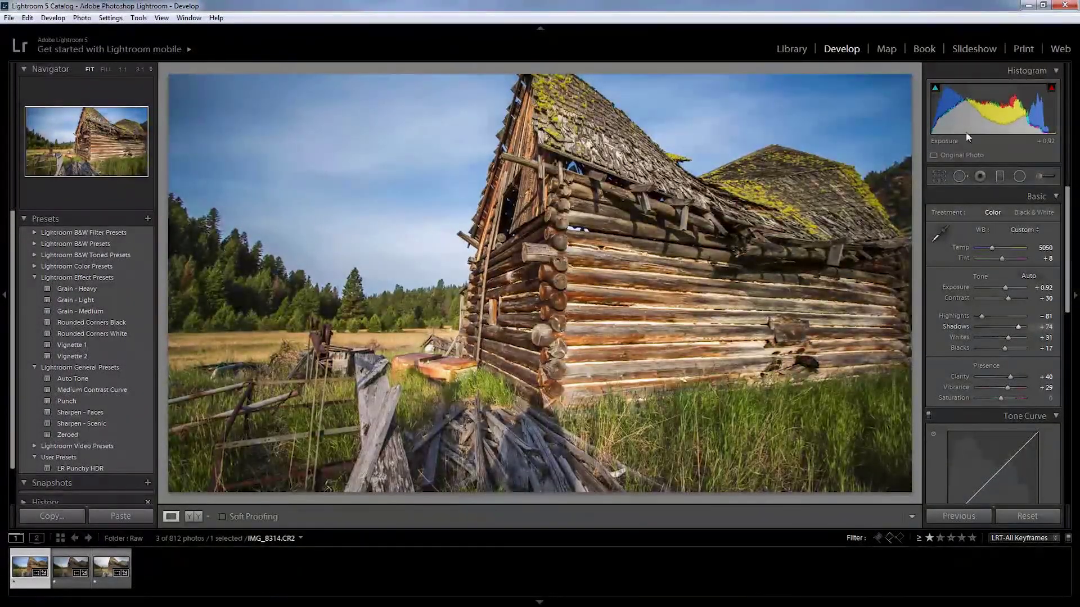
pyautogui.hotkey('ctrl', 'z')
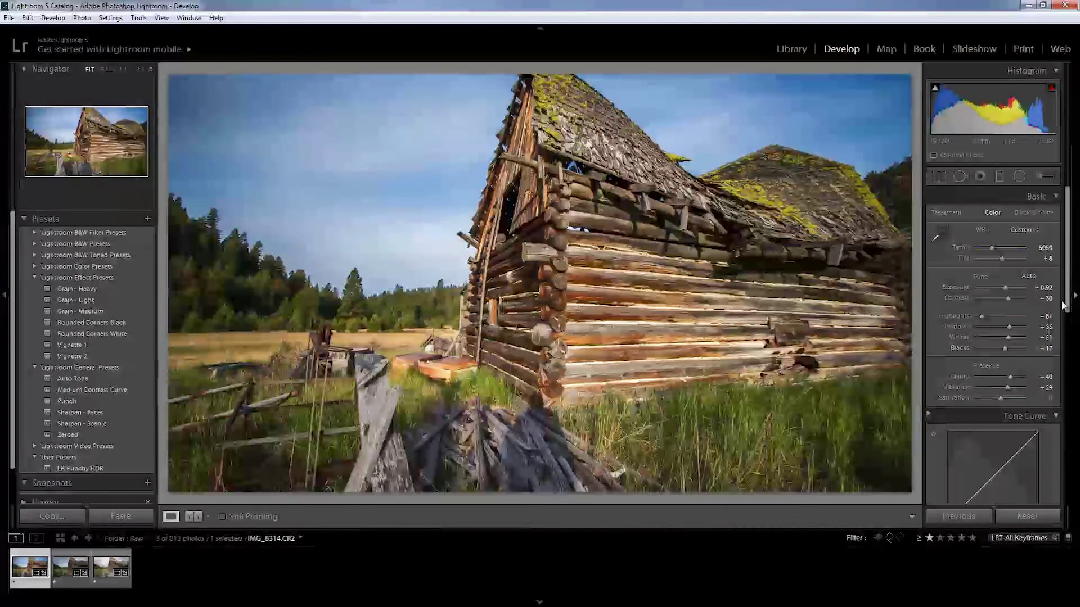
# Examine the tone curve, sharpening and noise reduction settings of the first keyframe and return to the basic adjustments
pyautogui.moveTo(1063, 305); pyautogui.dragTo(1058, 354)
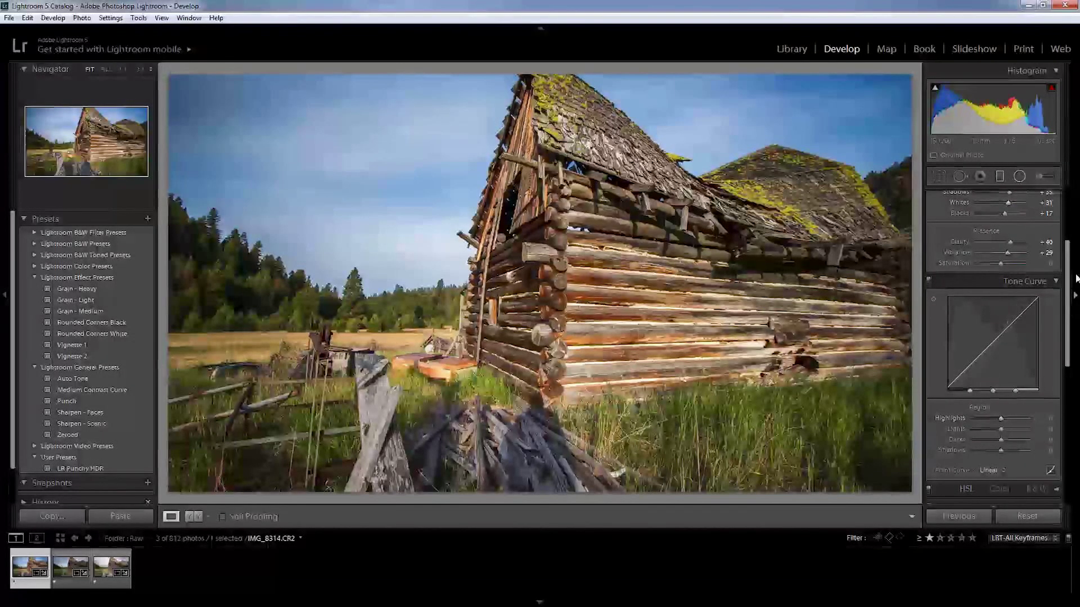
pyautogui.scroll(-3, 1039, 400)
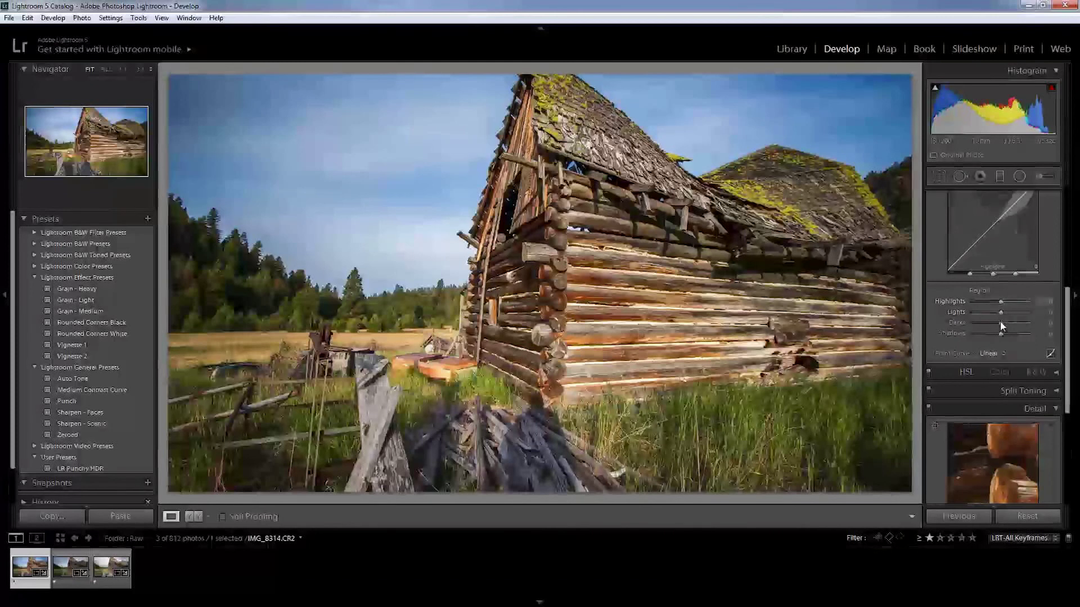
pyautogui.moveTo(1064, 340); pyautogui.dragTo(1028, 424)
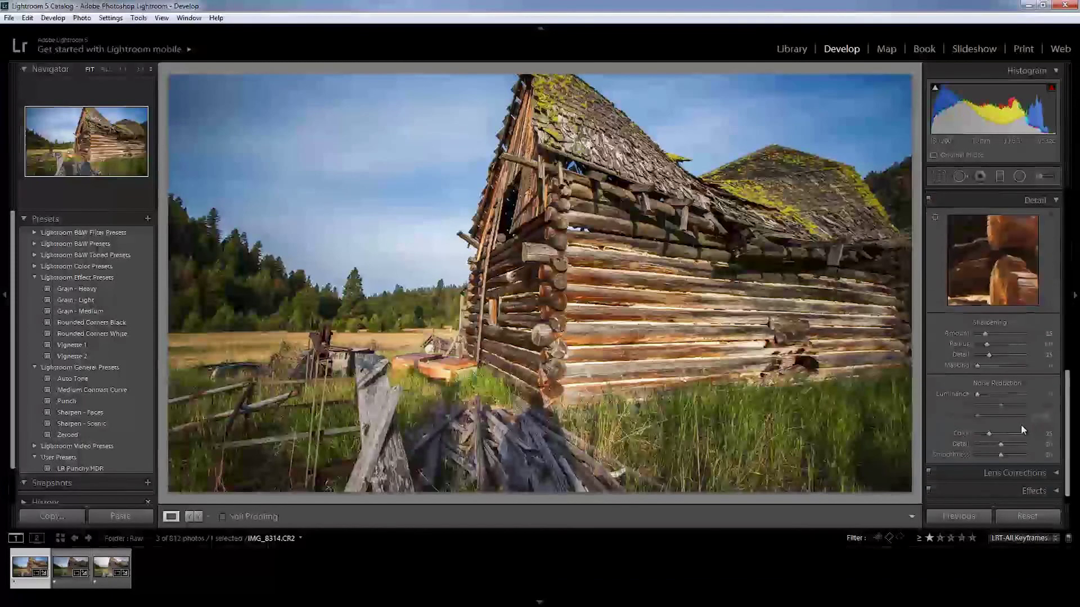
pyautogui.moveTo(977, 394); pyautogui.dragTo(1063, 221)
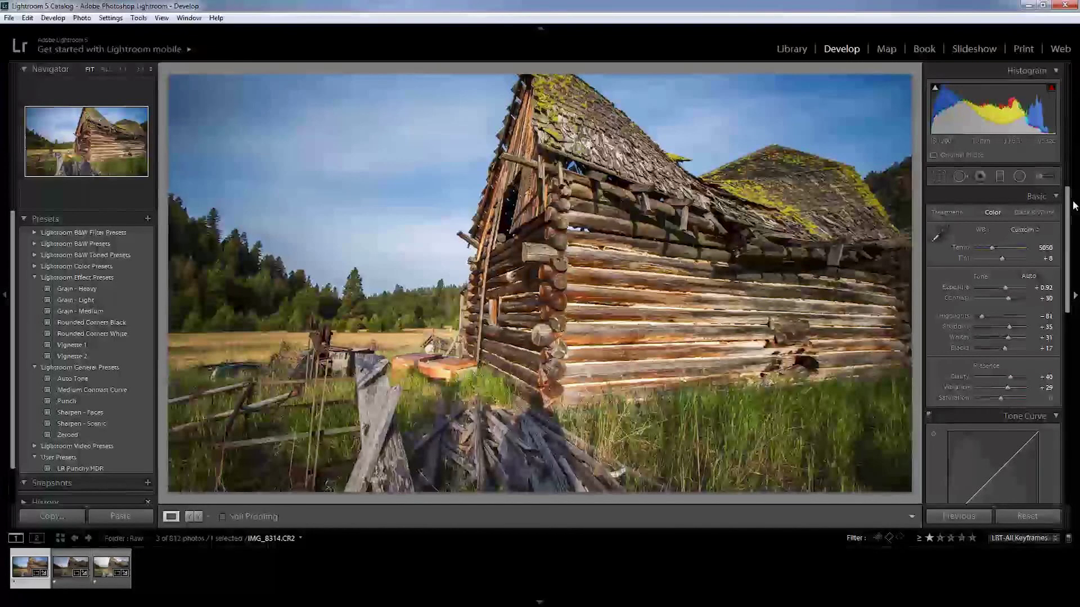
# Copy the first keyframe's develop settings with every category except crop included
pyautogui.rightClick(444, 249)
pyautogui.moveTo(458, 253)
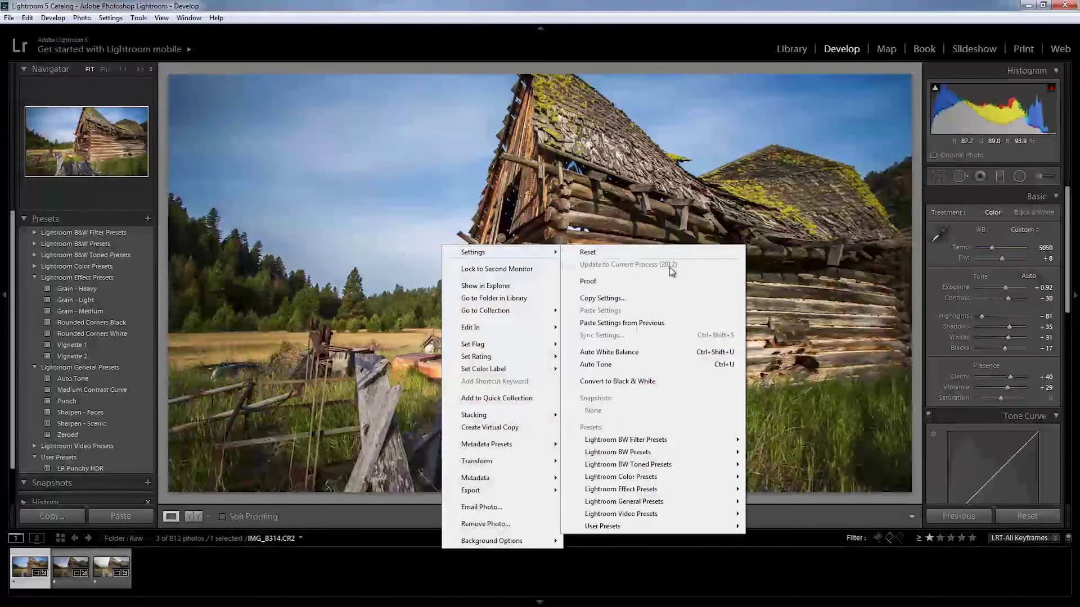
pyautogui.click(636, 305)
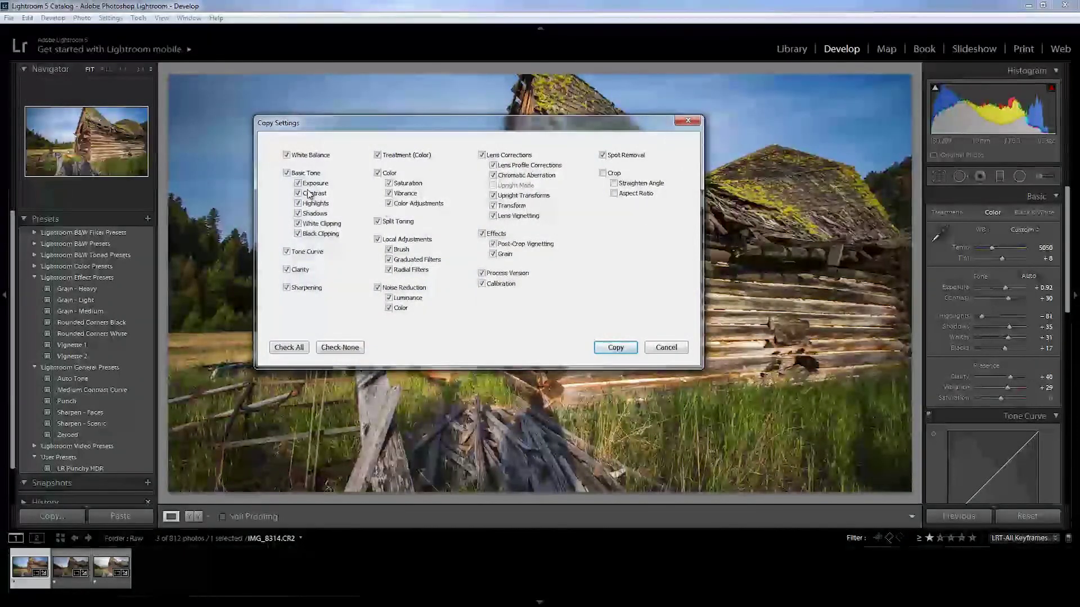
pyautogui.click(615, 347)
pyautogui.click(72, 571)
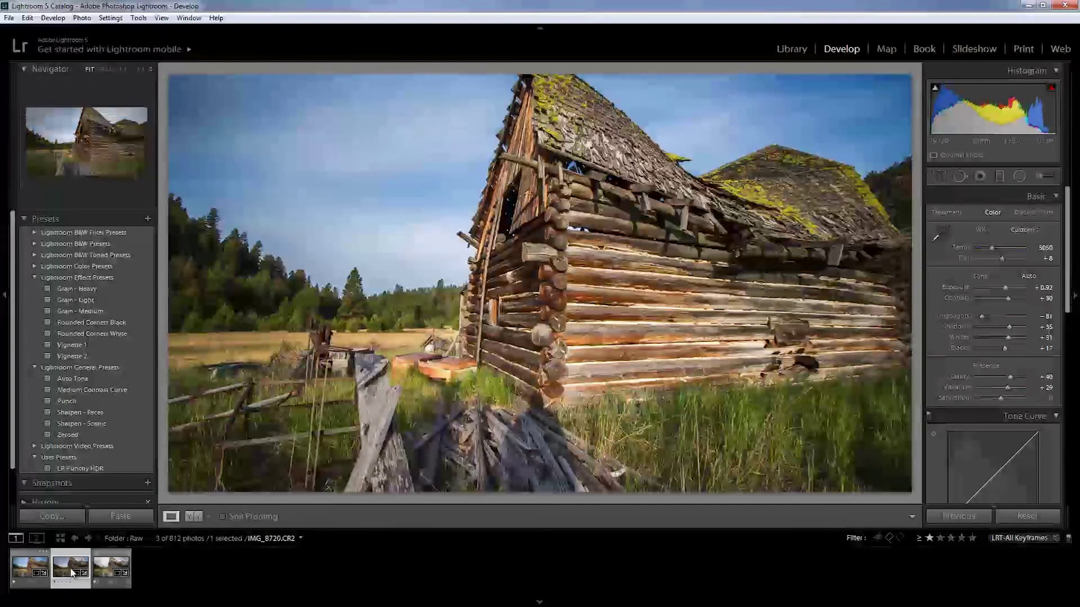
pyautogui.rightClick(409, 281)
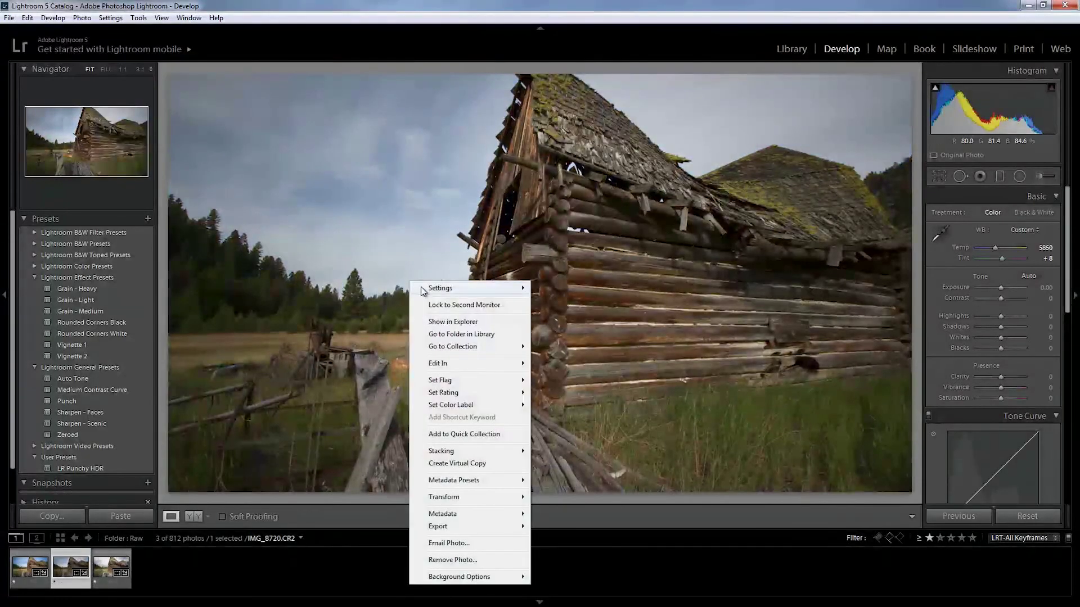
pyautogui.moveTo(423, 291)
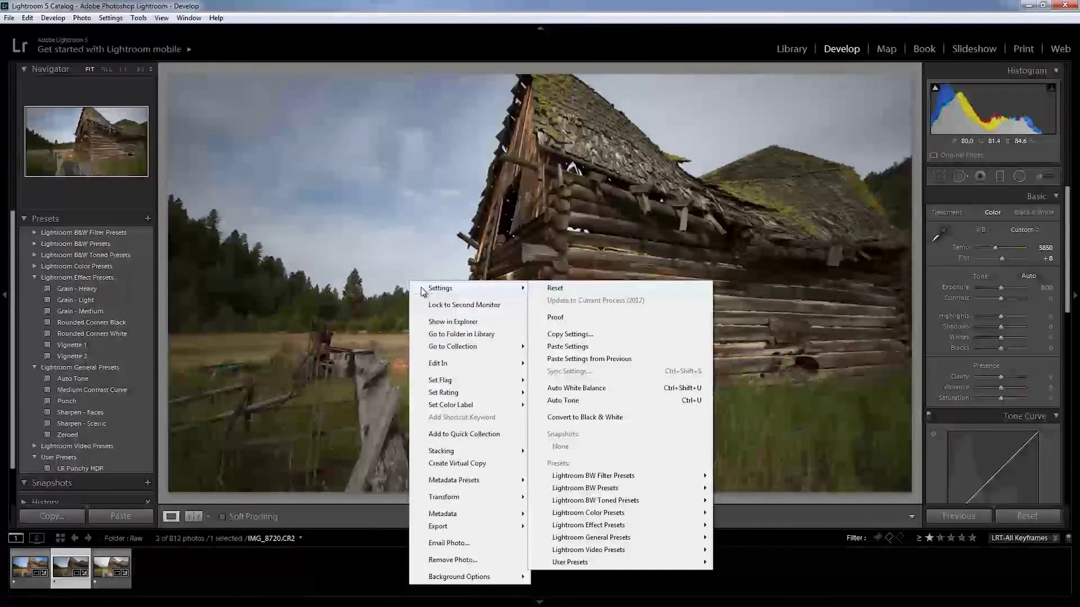
pyautogui.click(345, 259)
pyautogui.click(345, 256)
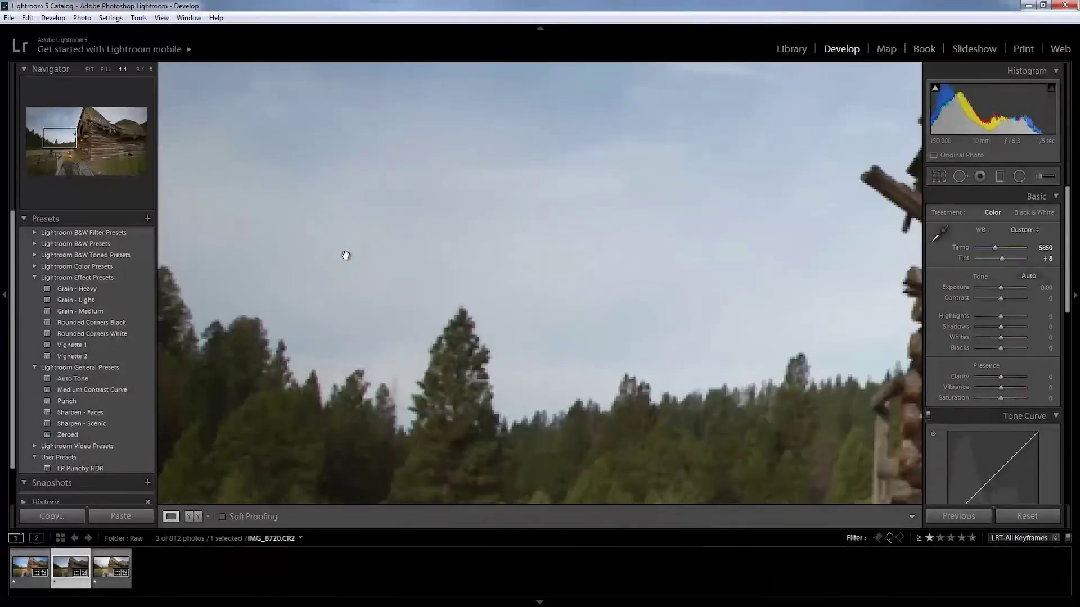
pyautogui.click(554, 337)
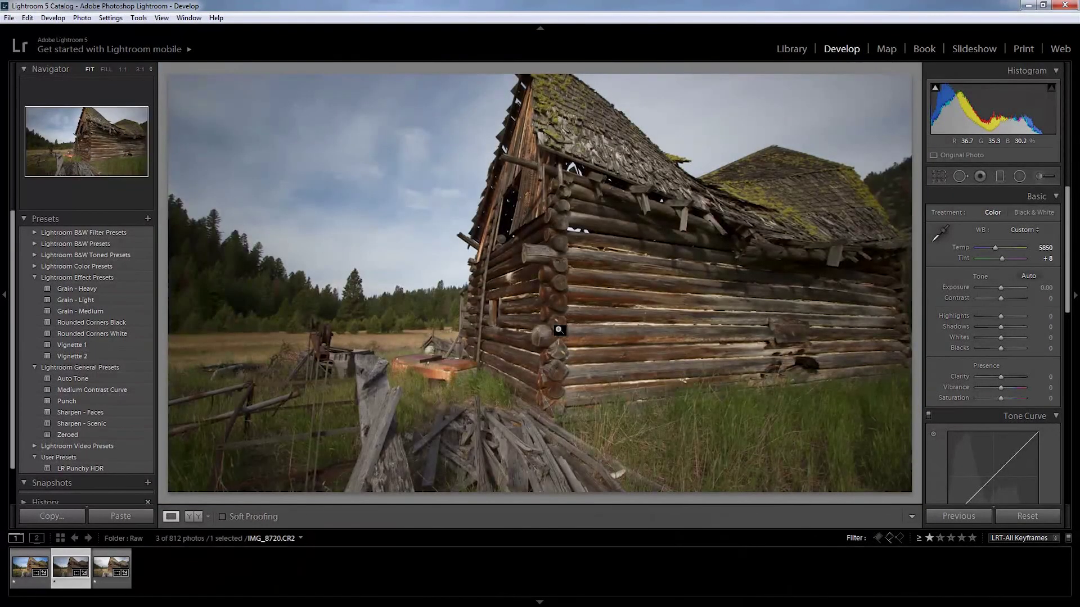
# Select all three keyframes with the first one active and copy its develop settings with every category except crop
pyautogui.hotkey('ctrl', 'a')
pyautogui.press('ctrl')
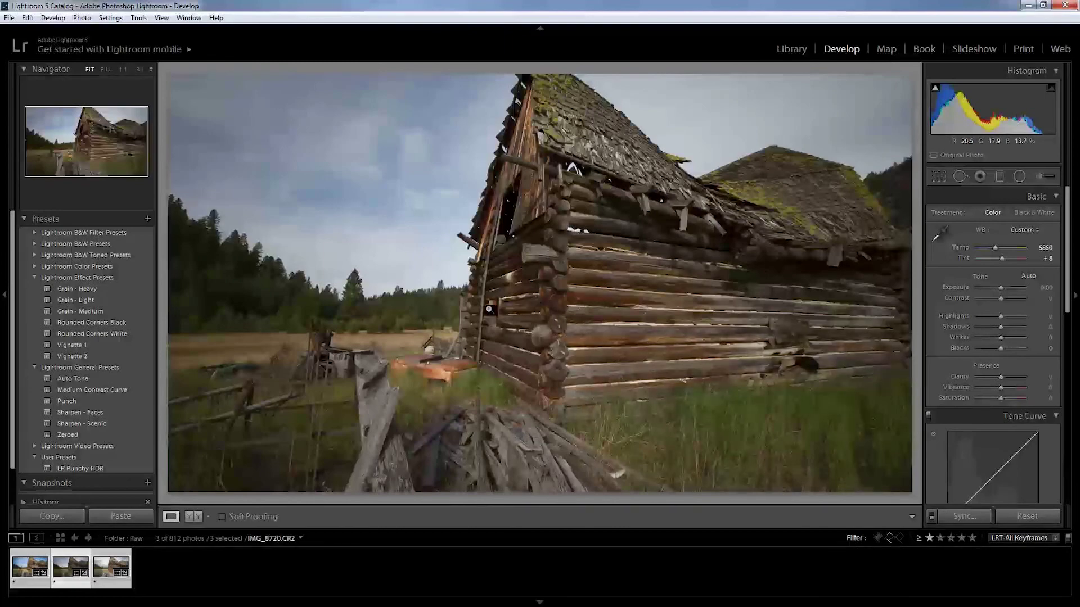
pyautogui.click(31, 567)
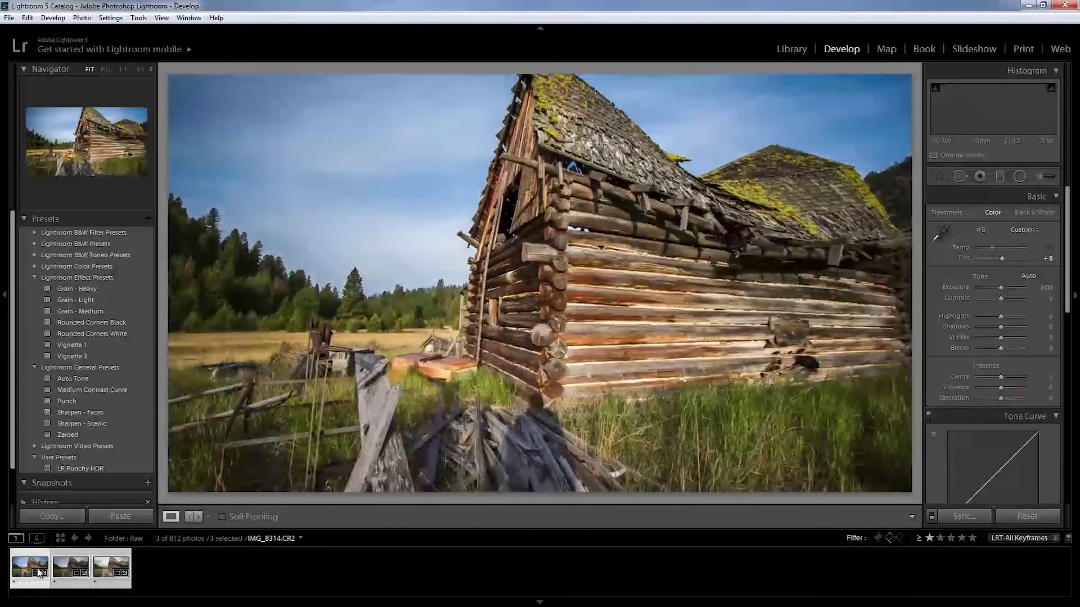
pyautogui.rightClick(413, 355)
pyautogui.moveTo(504, 47)
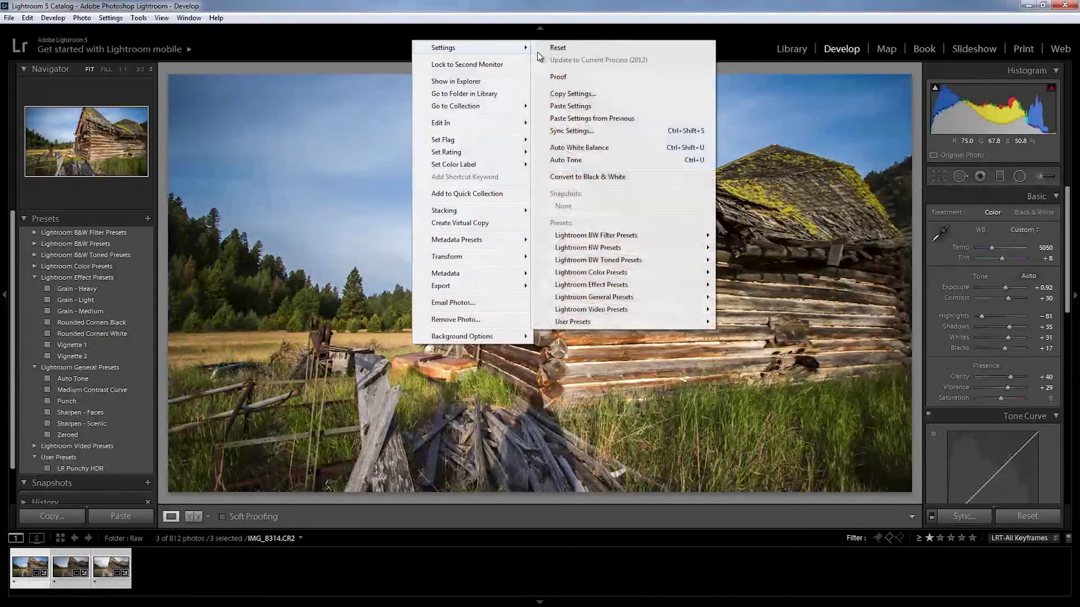
pyautogui.click(613, 94)
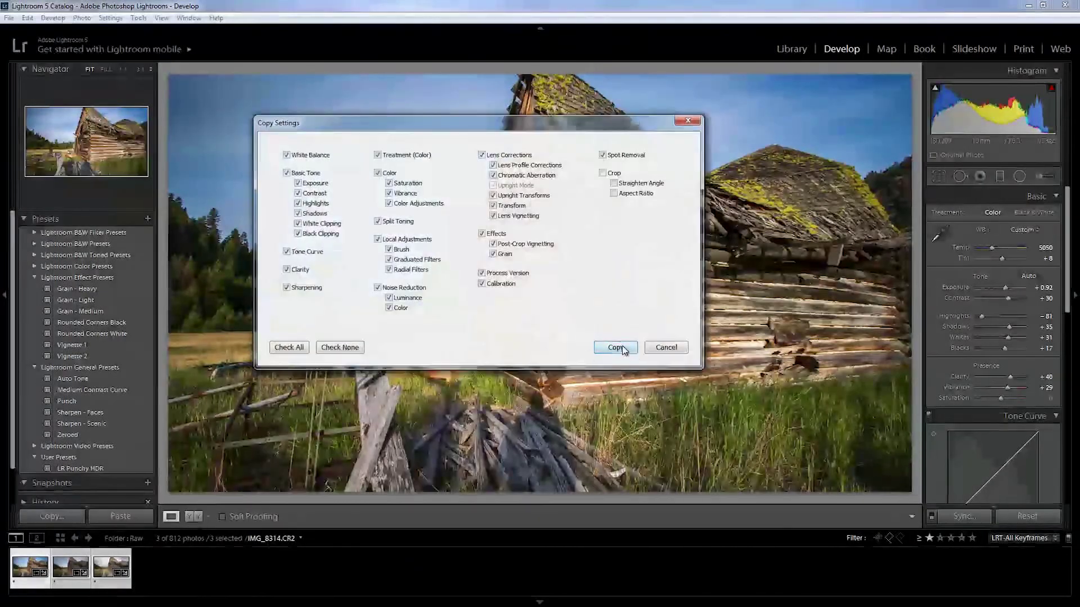
pyautogui.click(616, 347)
# Paste the copied develop settings onto the second keyframe, IMG_8720.CR2
pyautogui.click(70, 565)
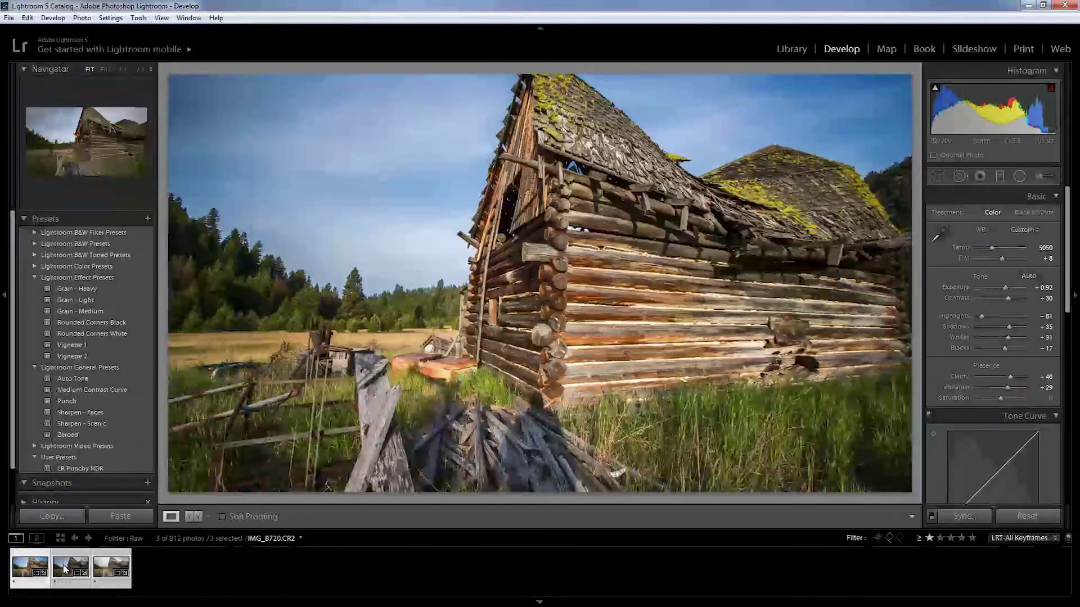
pyautogui.rightClick(461, 265)
pyautogui.moveTo(480, 274)
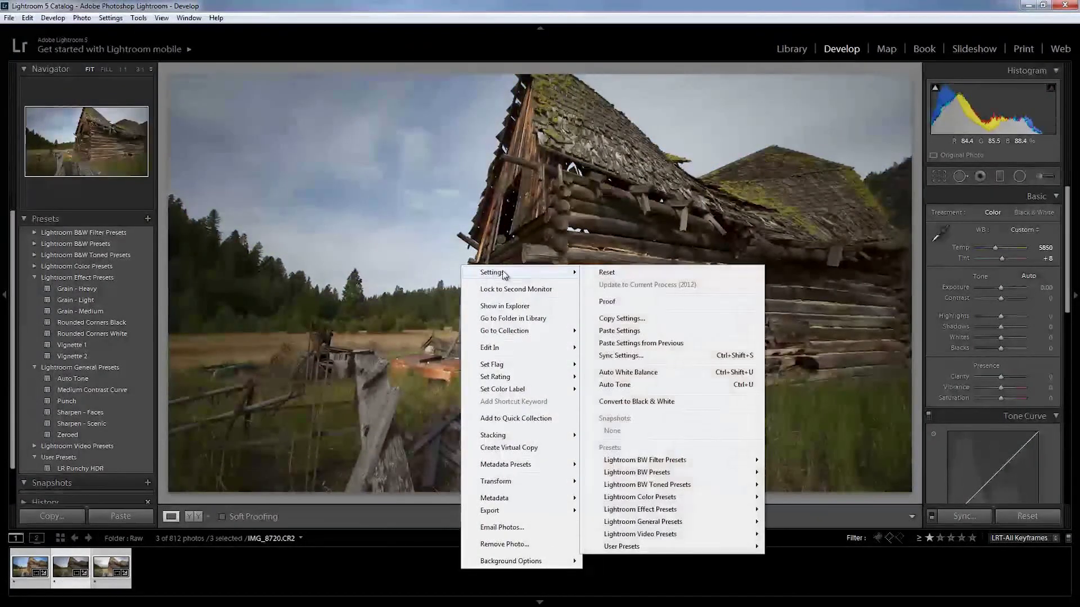
pyautogui.click(623, 333)
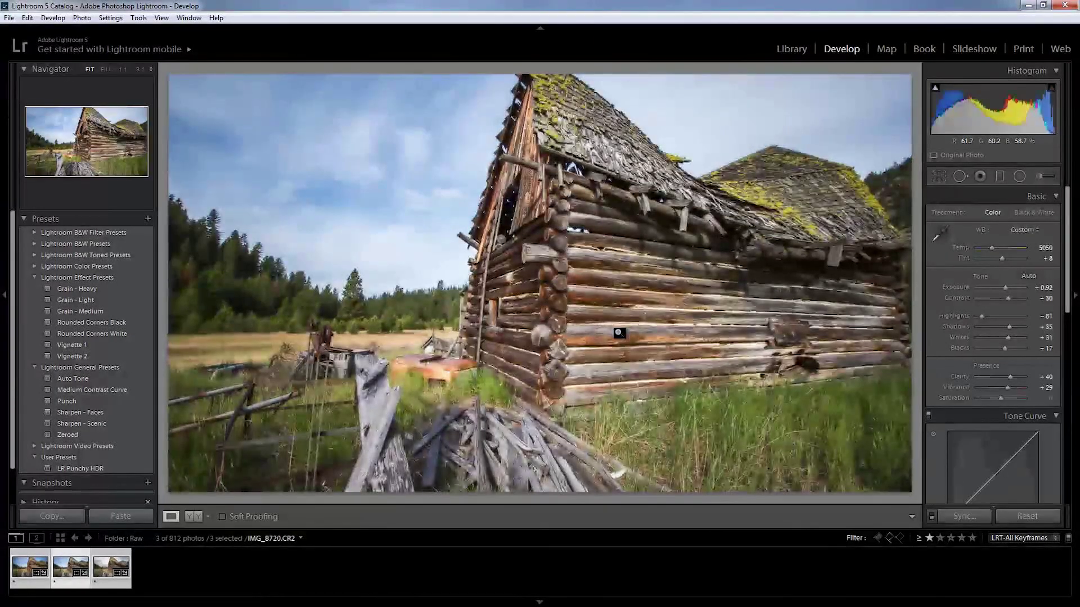
# Set the second keyframe's temperature to 6200, matching the log wall's colour against the first keyframe at 1:1
pyautogui.click(630, 326)
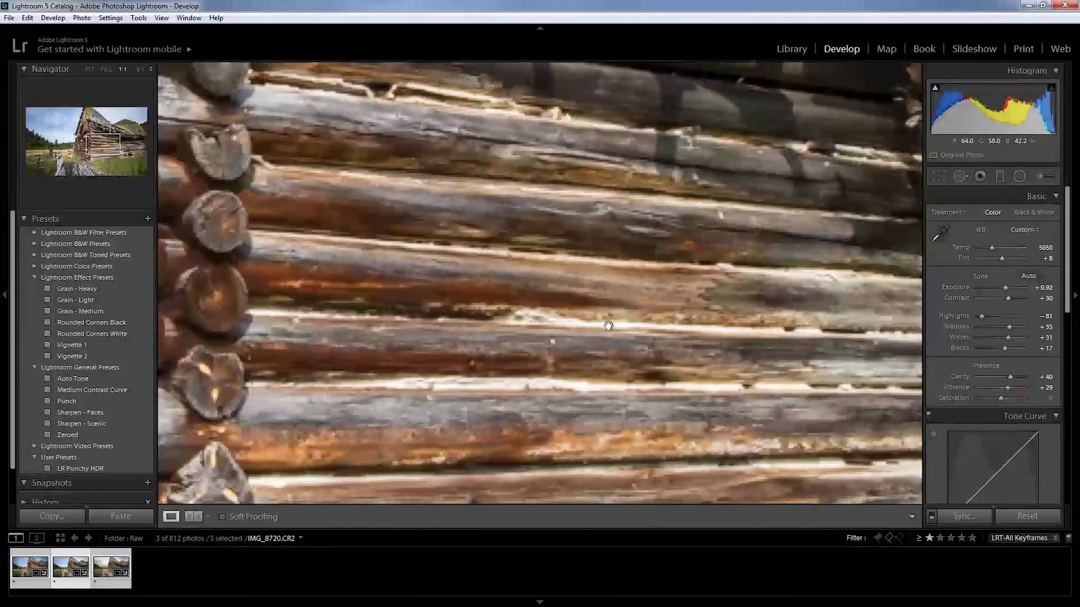
pyautogui.press('Right')
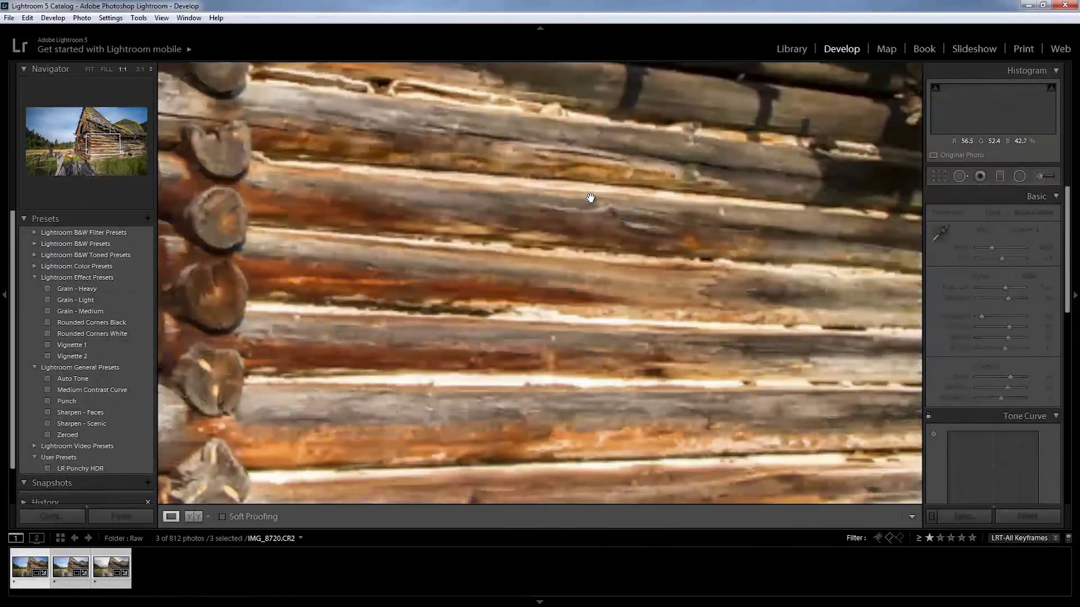
pyautogui.press('Left')
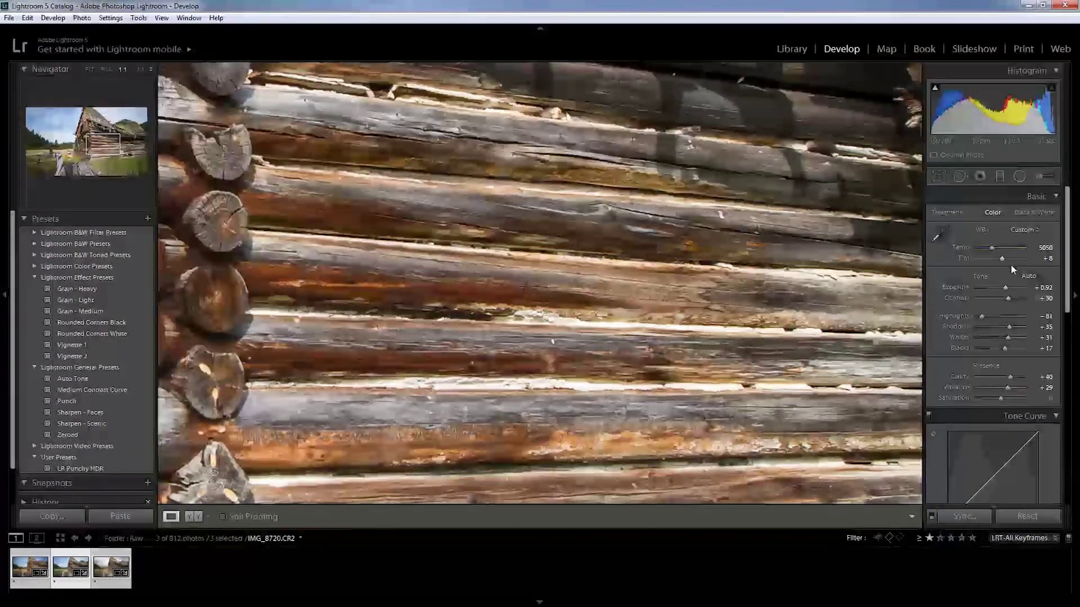
pyautogui.moveTo(1046, 251); pyautogui.dragTo(1043, 251)
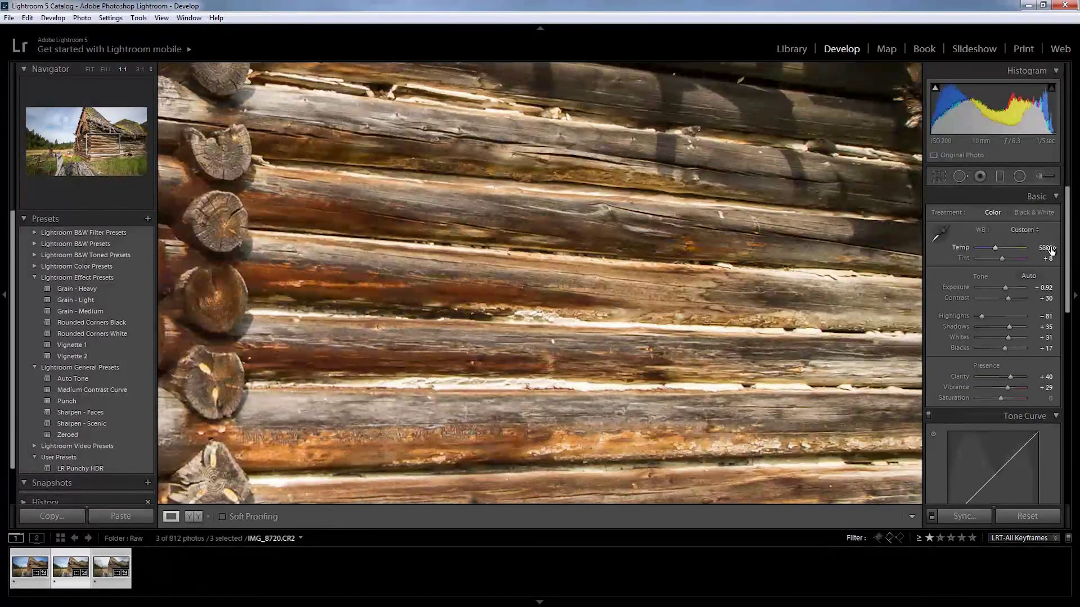
pyautogui.moveTo(1052, 249); pyautogui.dragTo(1044, 250)
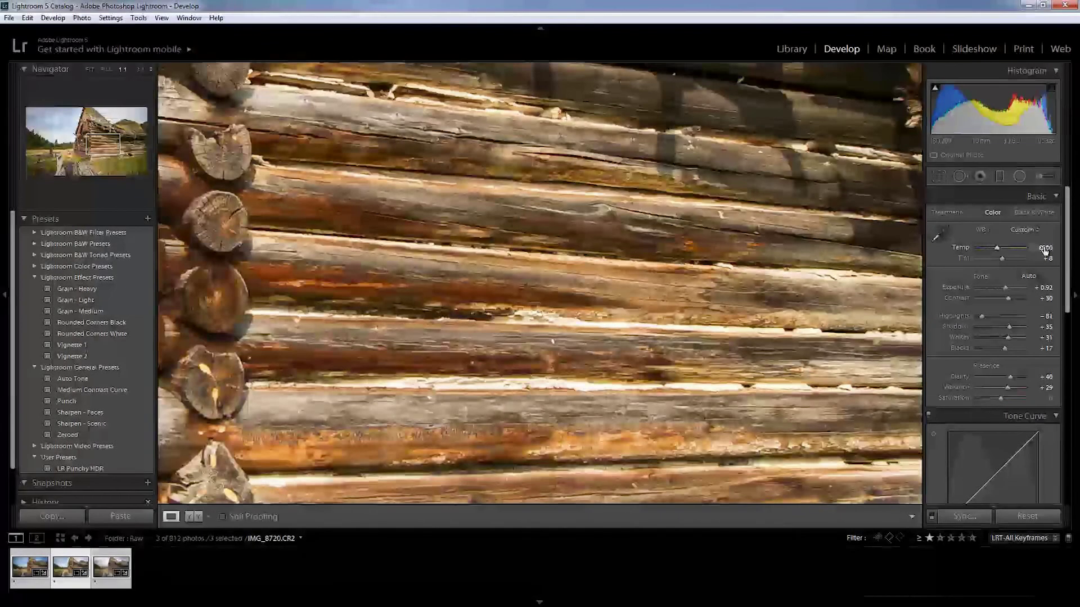
pyautogui.press('Right')
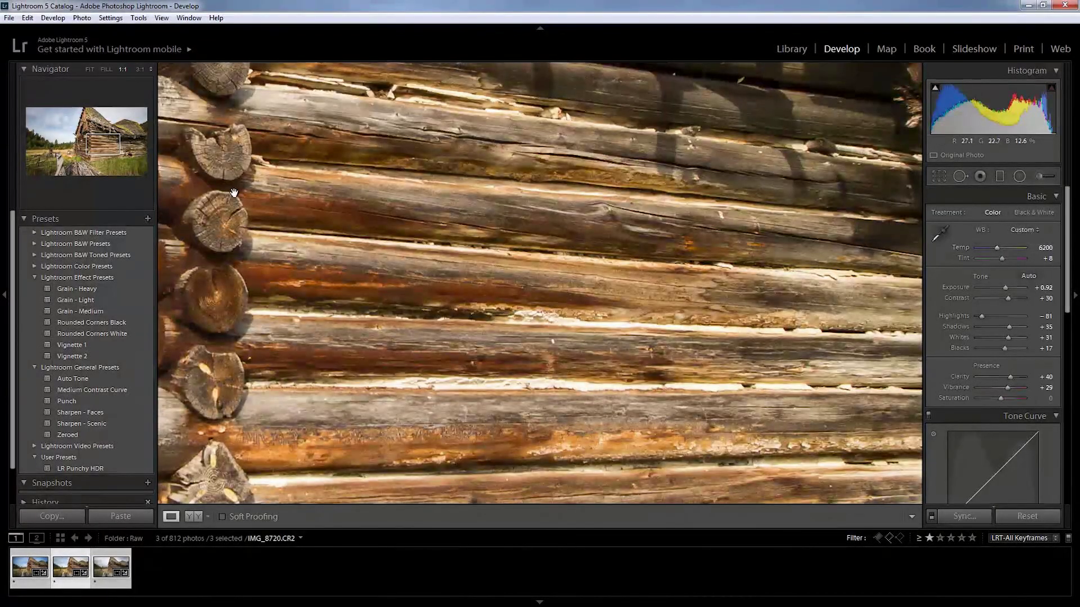
# Set the second keyframe's exposure to +0.36 by checking the sky, and compare the whole image with the first keyframe
pyautogui.click(108, 148)
pyautogui.moveTo(65, 121); pyautogui.dragTo(76, 129)
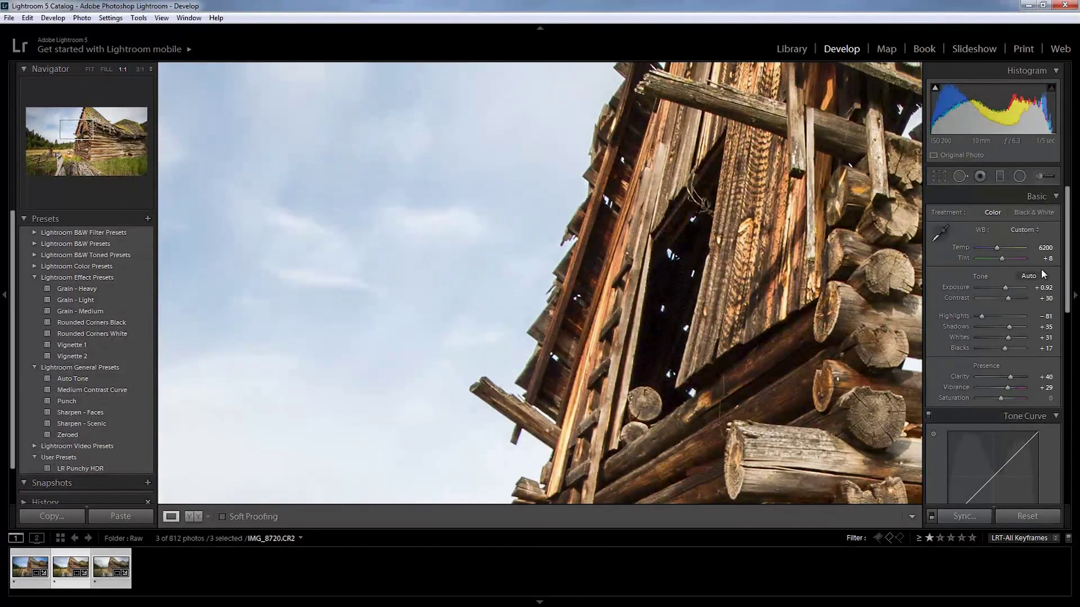
pyautogui.click(1047, 289)
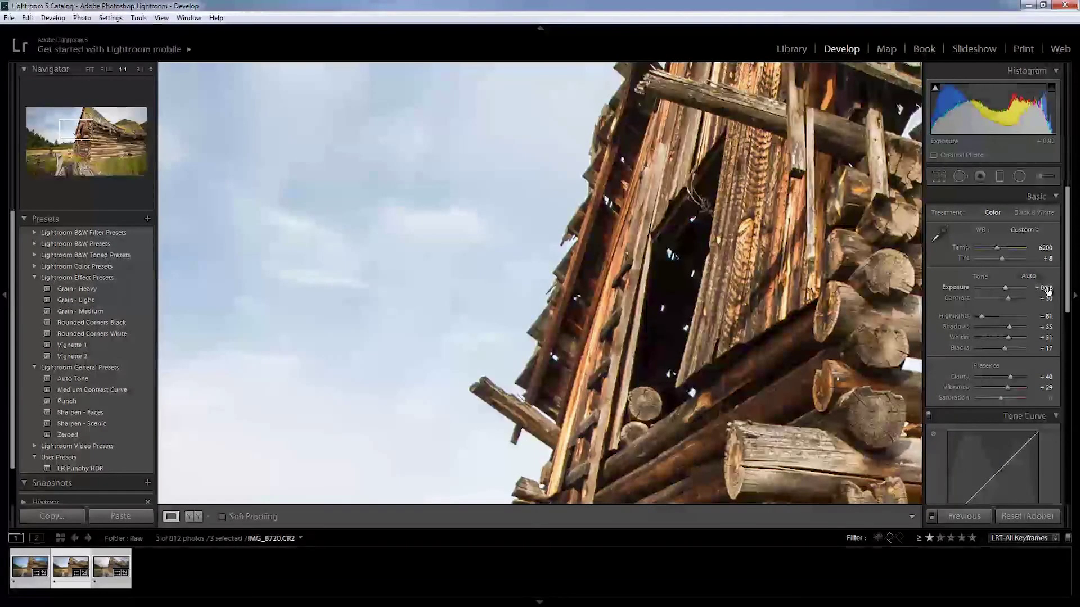
pyautogui.moveTo(1047, 290); pyautogui.dragTo(1046, 290)
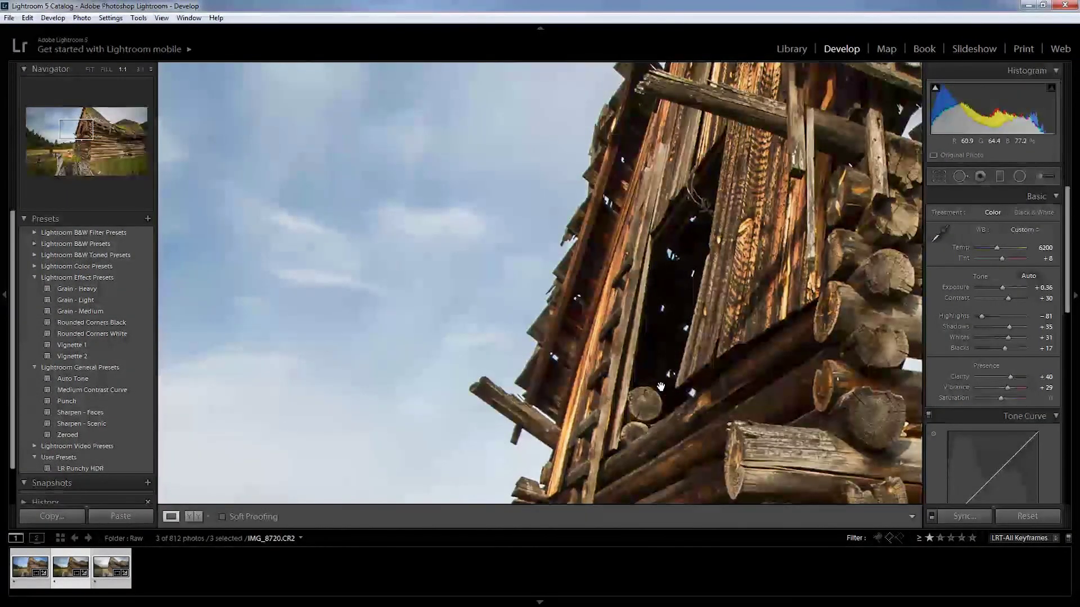
pyautogui.click(582, 347)
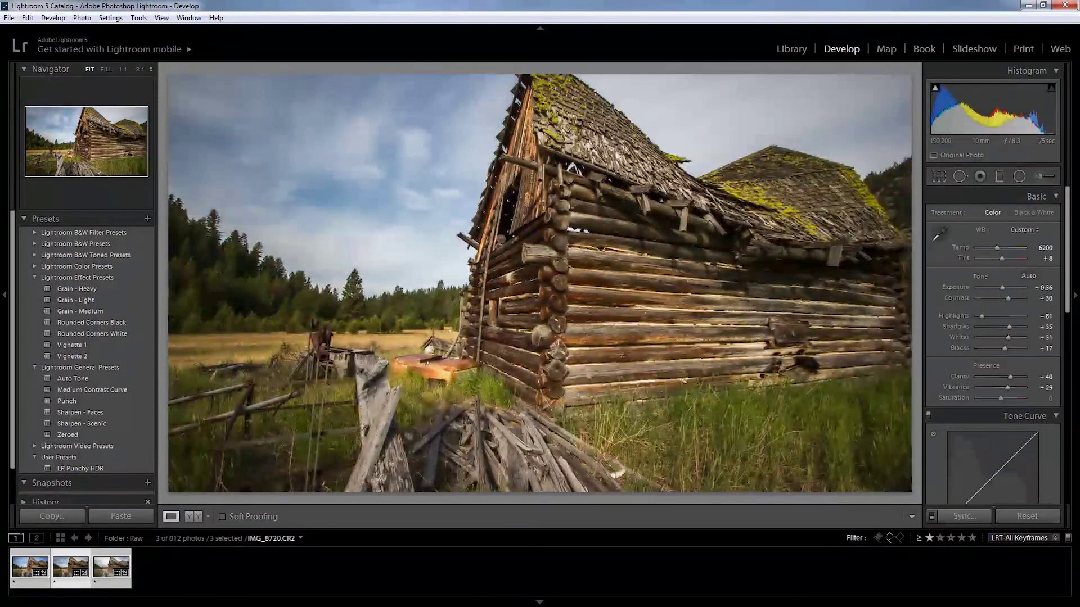
pyautogui.click(30, 567)
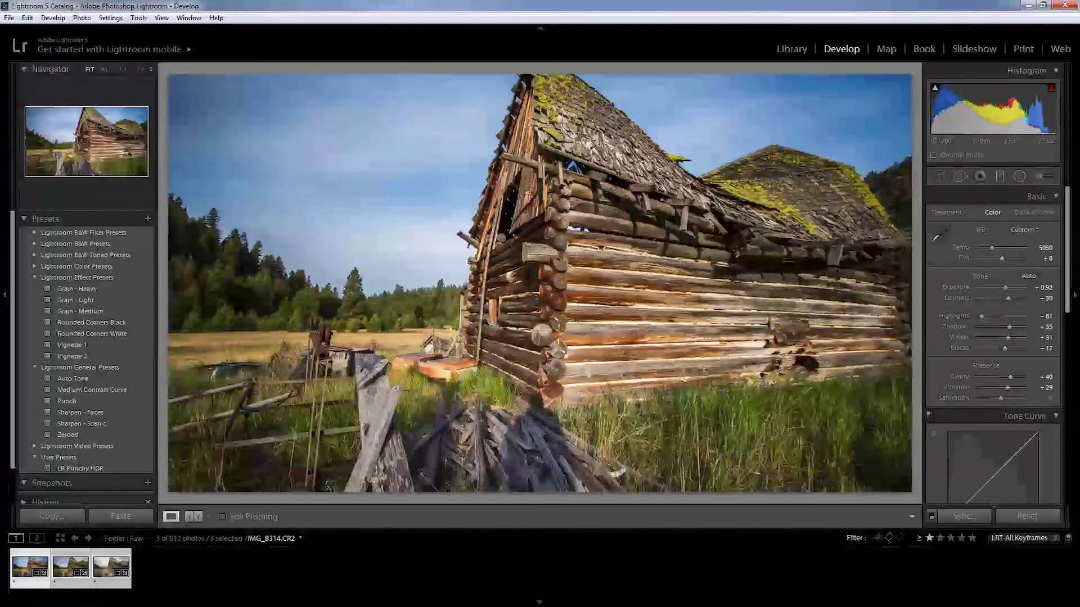
pyautogui.press('Right')
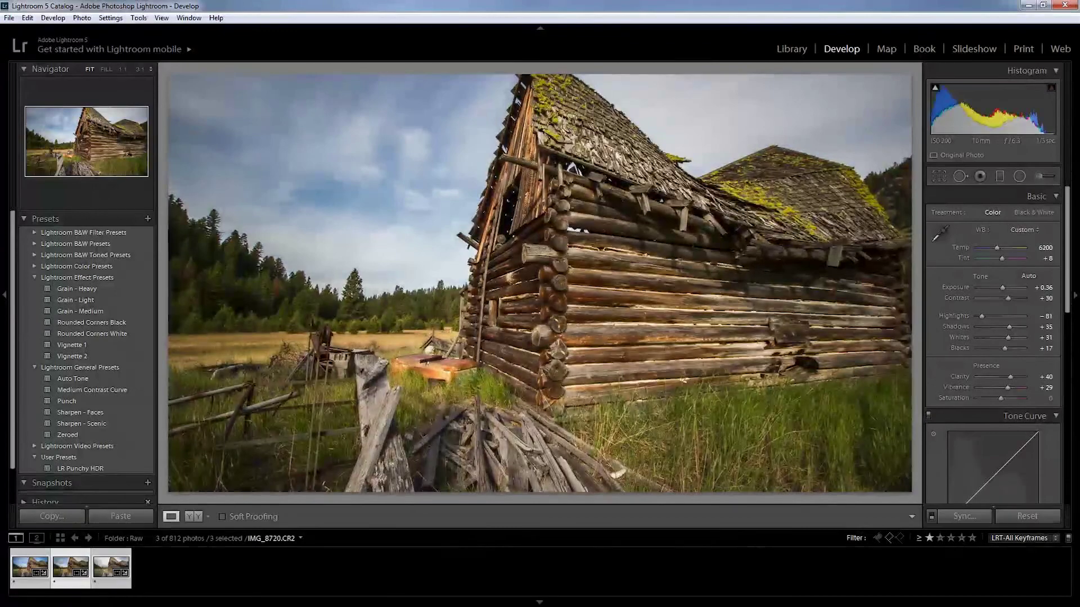
pyautogui.press('Left')
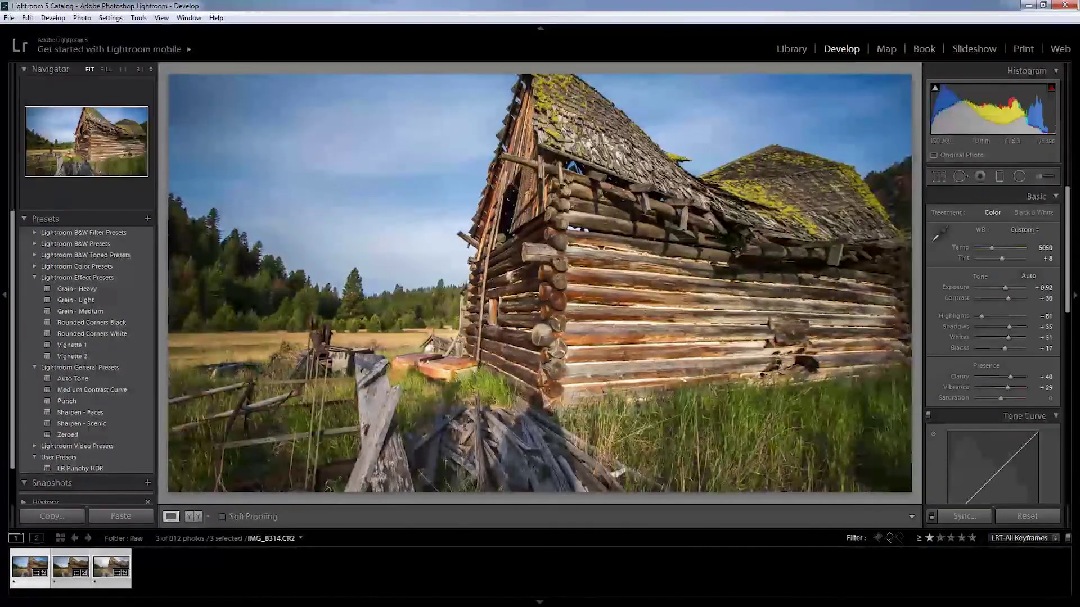
pyautogui.press('Right')
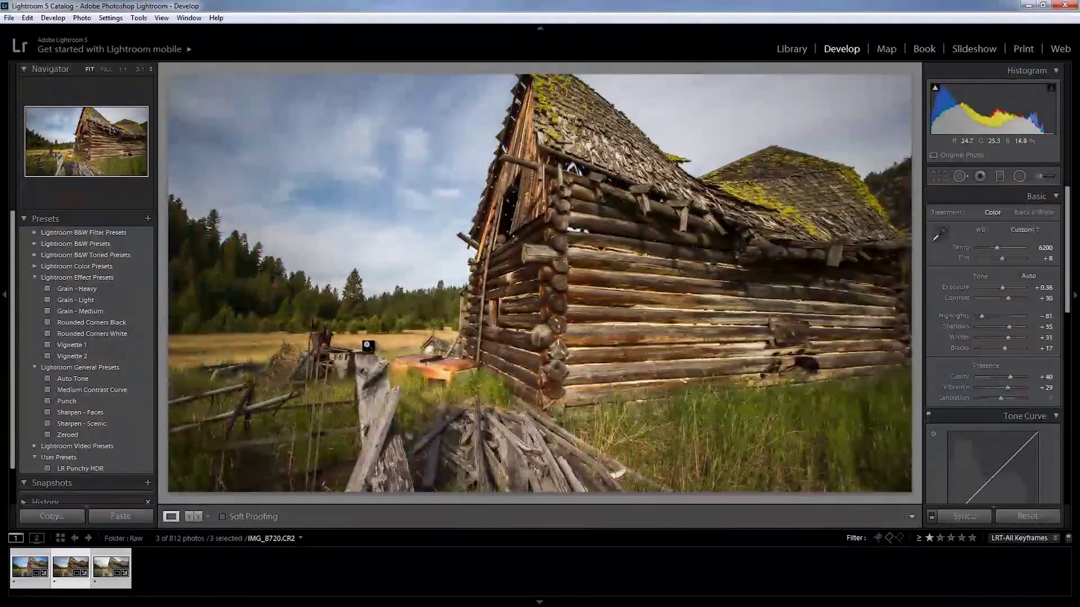
# Deselect all keyframes in the Library grid and return to the Develop module
pyautogui.rightClick(365, 342)
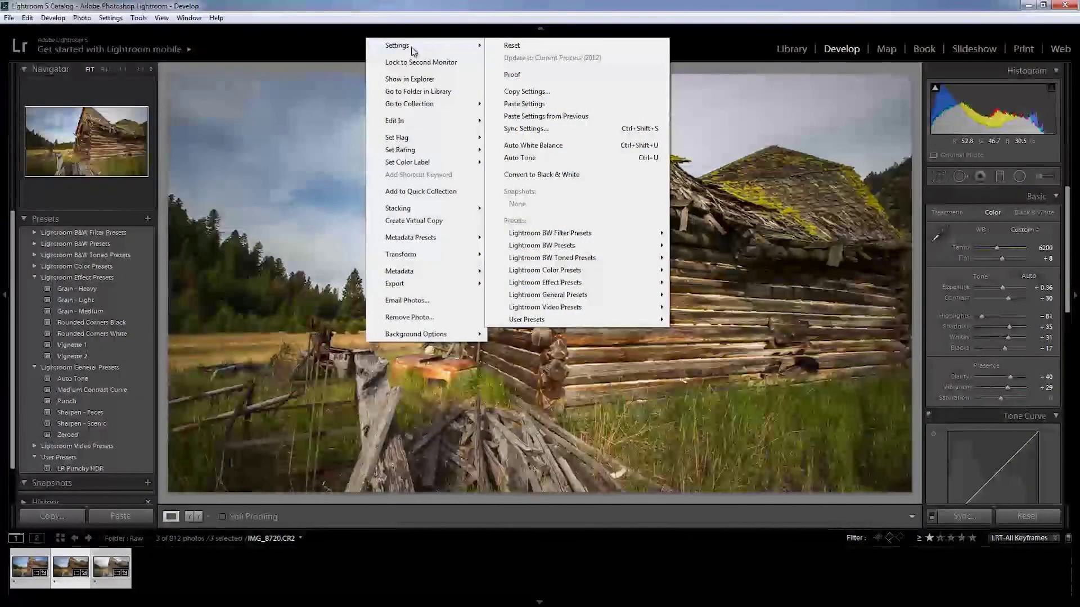
pyautogui.click(288, 587)
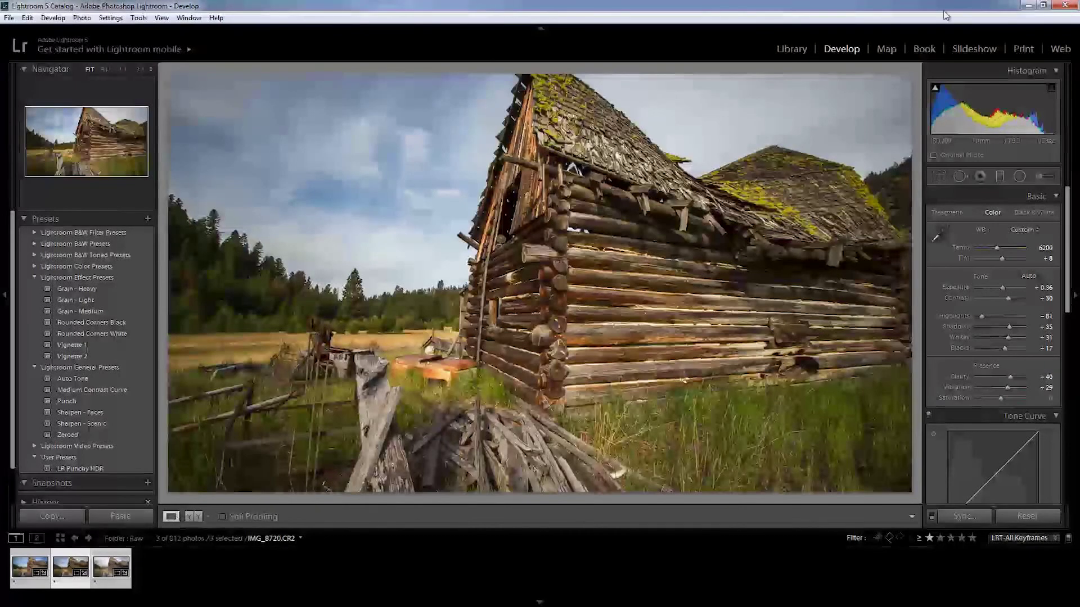
pyautogui.click(793, 49)
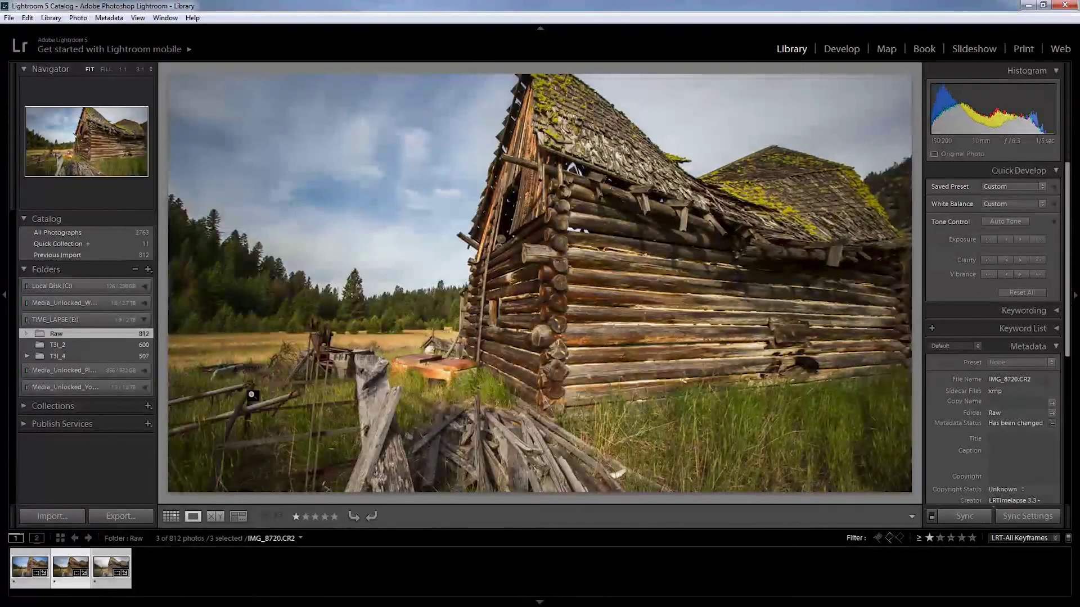
pyautogui.press('g')
pyautogui.click(352, 288)
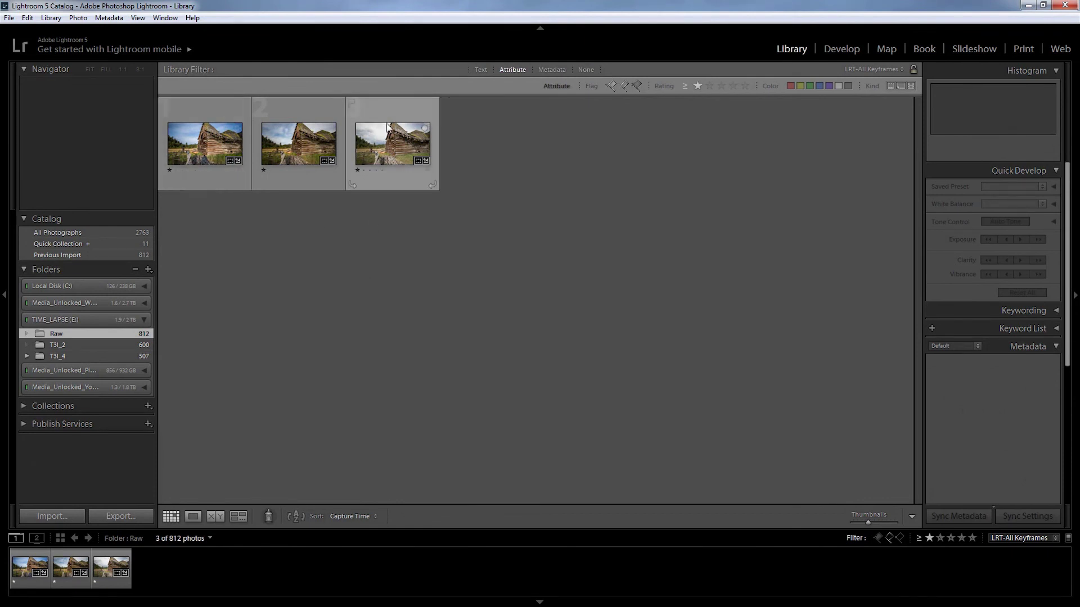
pyautogui.click(840, 49)
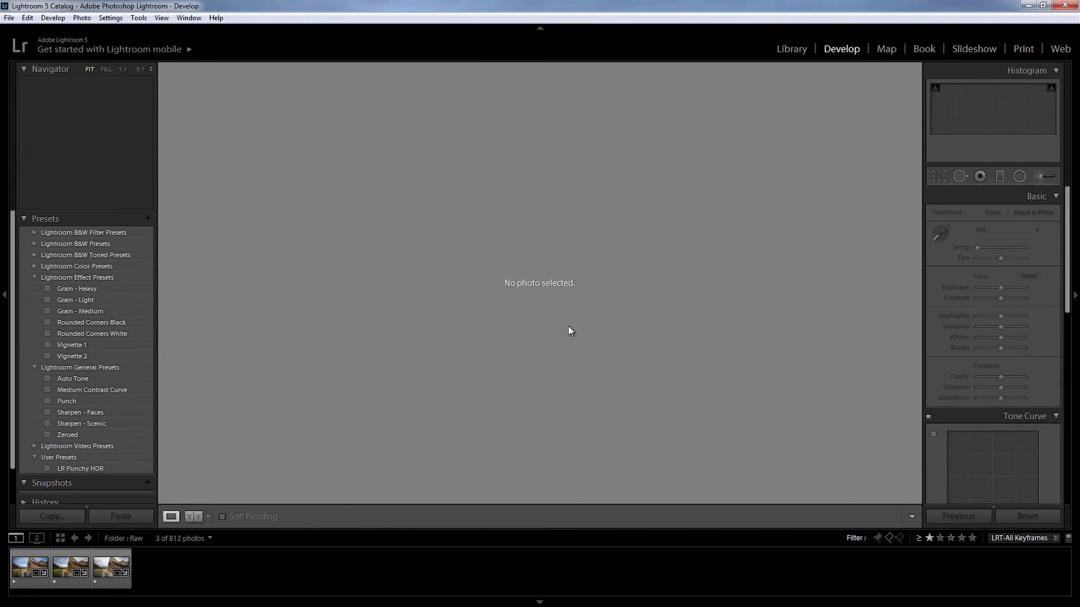
# Copy the develop settings of the second keyframe alone, with every category except crop included
pyautogui.click(70, 568)
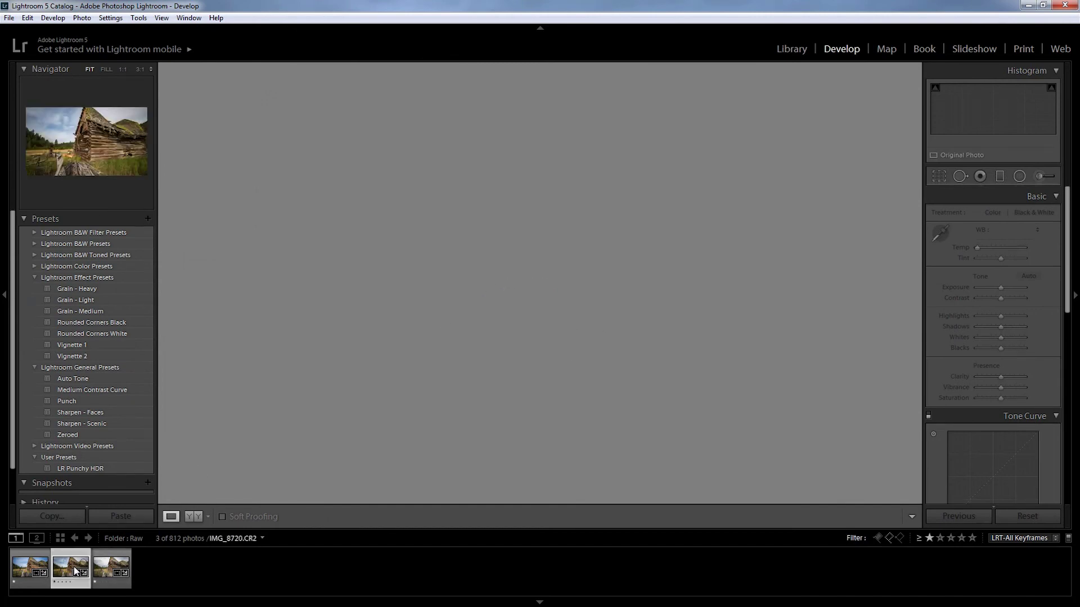
pyautogui.rightClick(431, 256)
pyautogui.moveTo(453, 263)
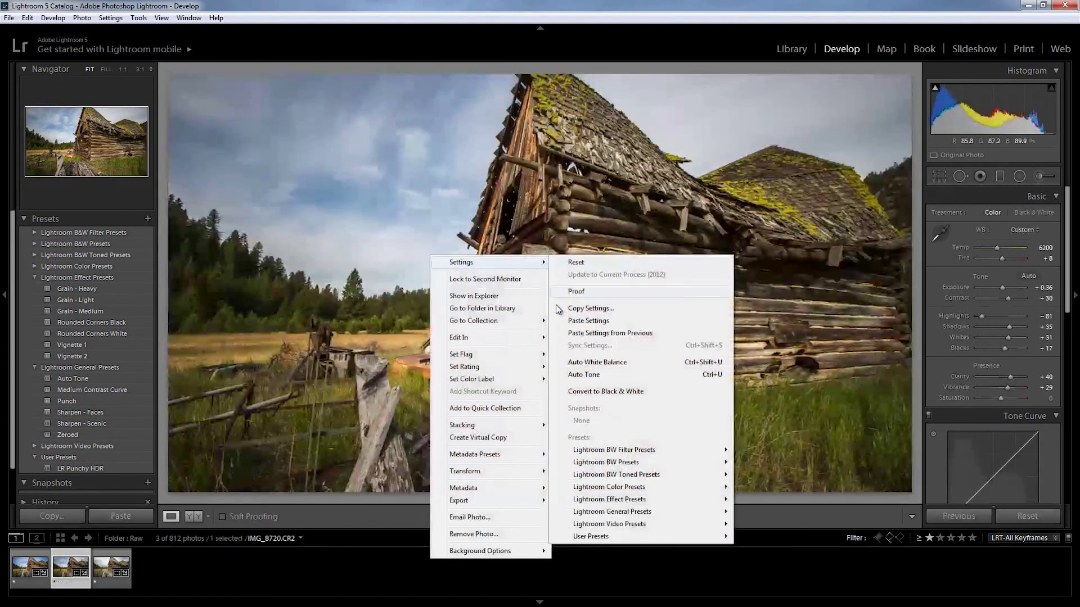
pyautogui.click(589, 308)
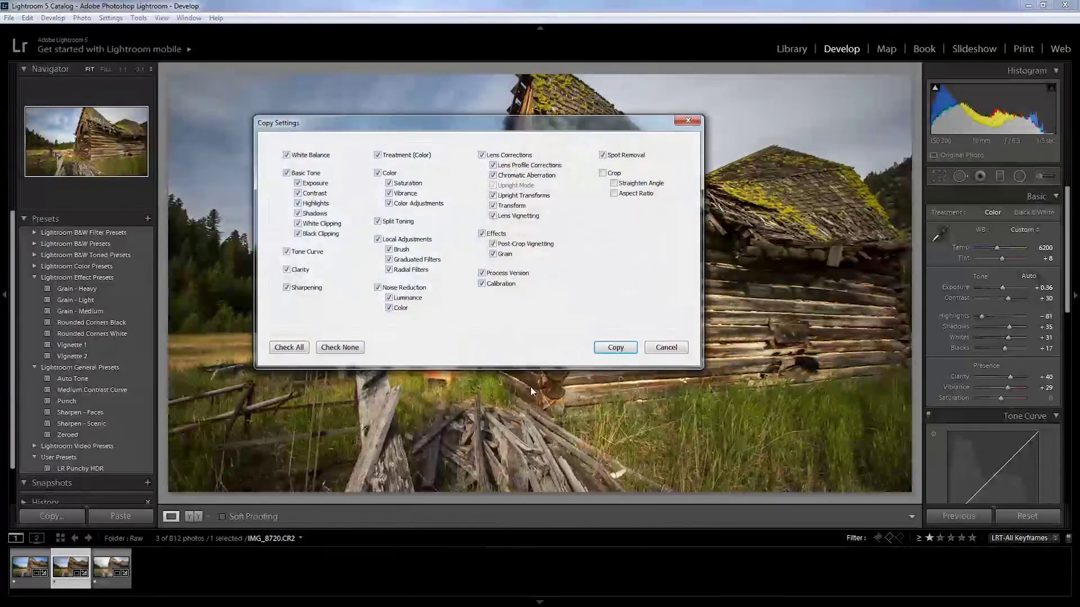
pyautogui.click(616, 347)
# Paste the second keyframe's develop settings onto the third keyframe, IMG_9125.CR2
pyautogui.press('Right')
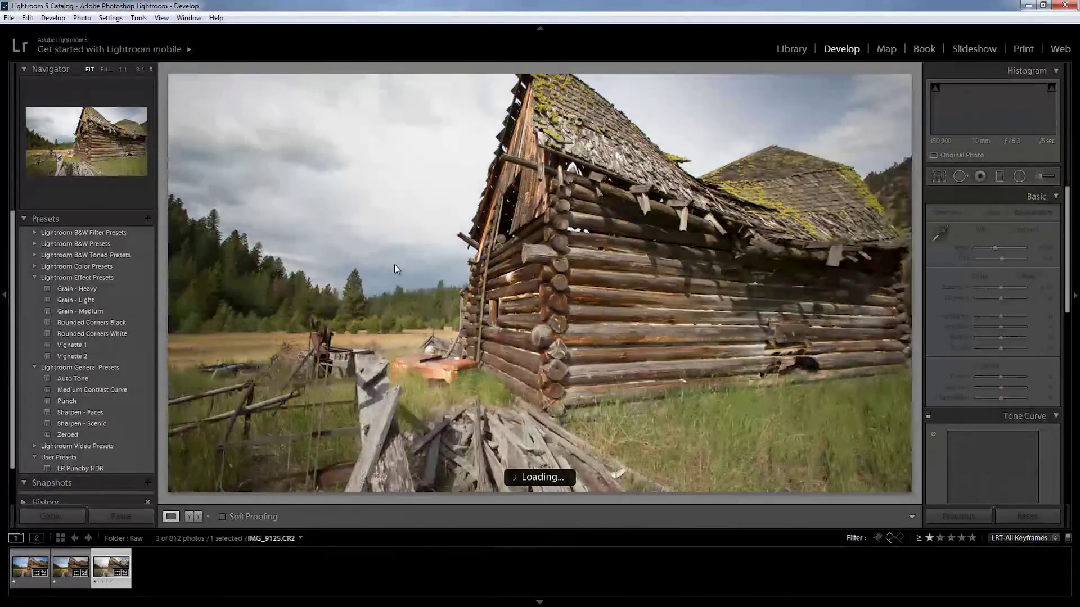
pyautogui.rightClick(398, 260)
pyautogui.moveTo(494, 268)
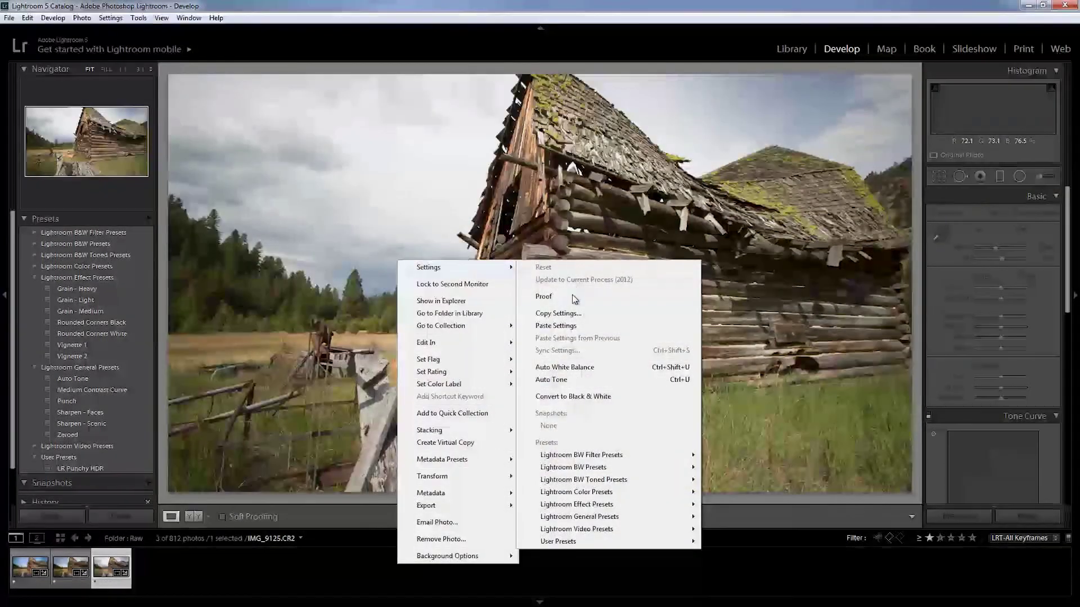
pyautogui.click(567, 328)
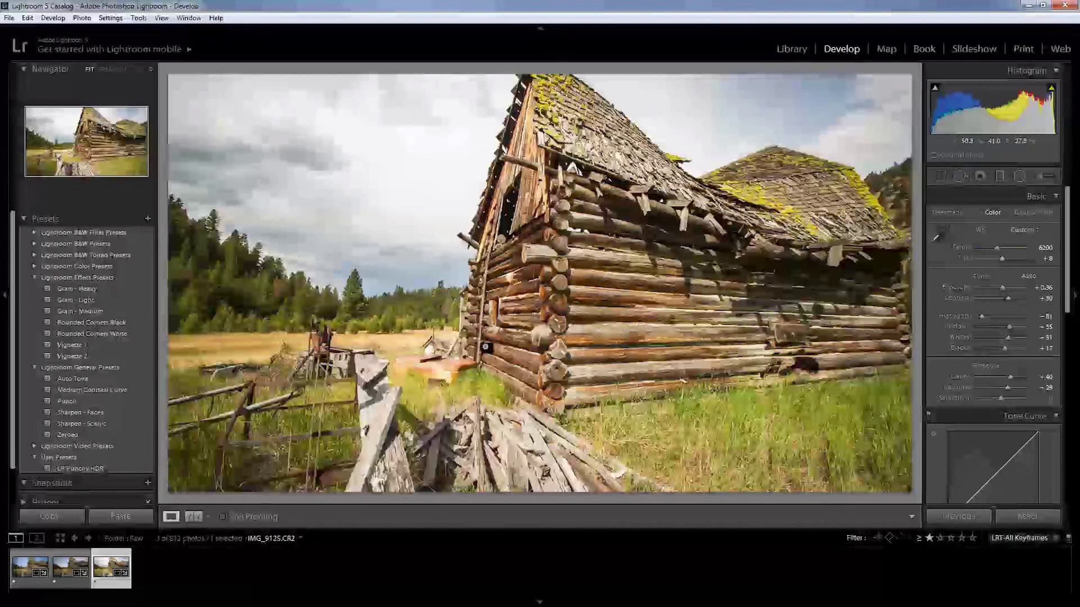
# Compare the barn's log wall at 1:1 between the second keyframe, IMG_8720.CR2, and the third keyframe, IMG_9125.CR2
pyautogui.click(632, 321)
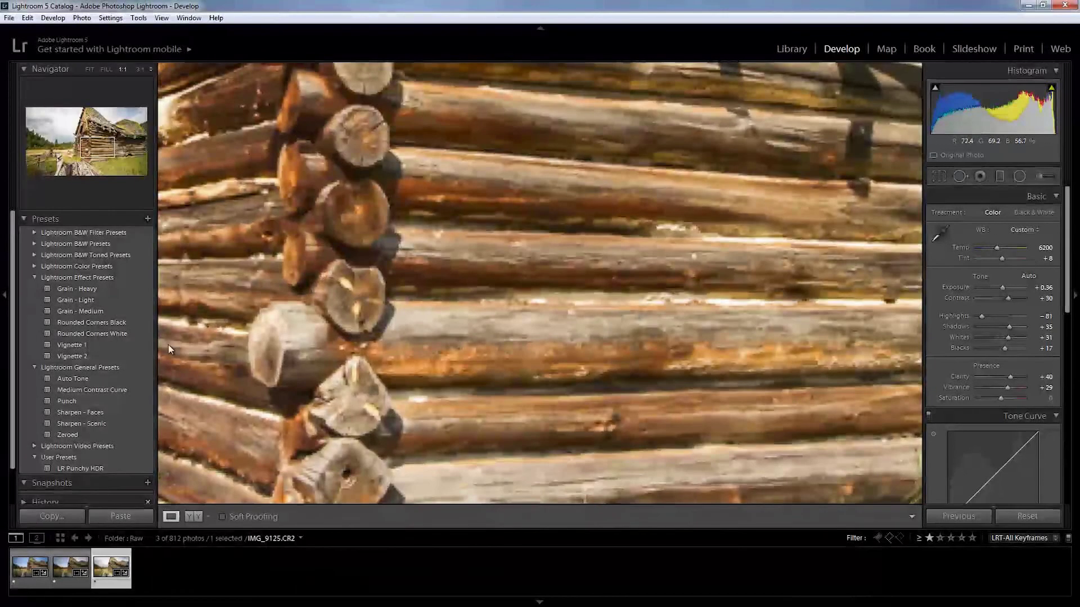
pyautogui.press('Left')
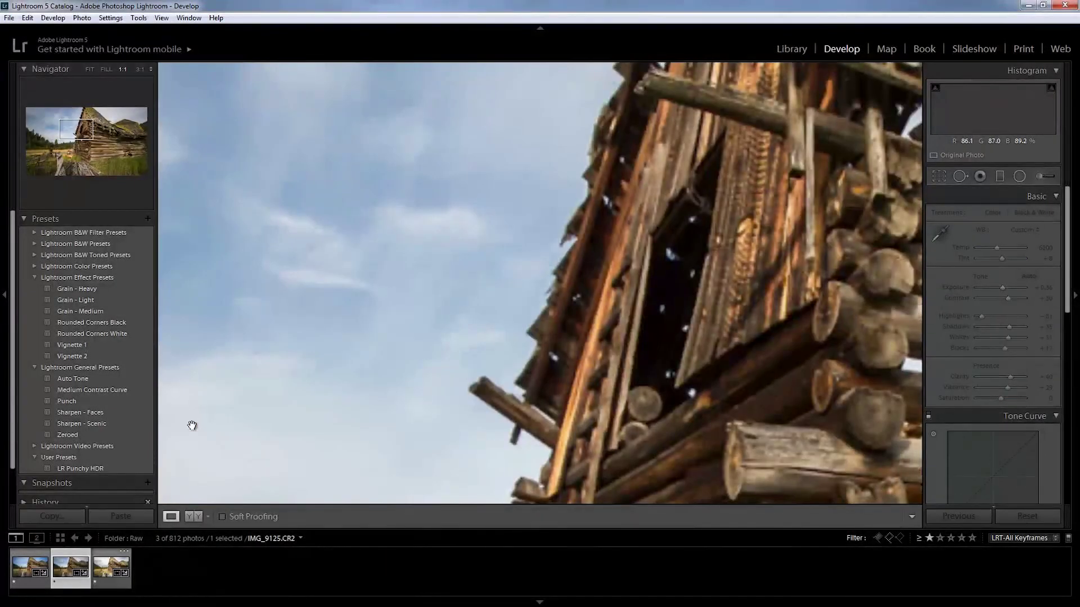
pyautogui.moveTo(737, 389); pyautogui.dragTo(641, 289)
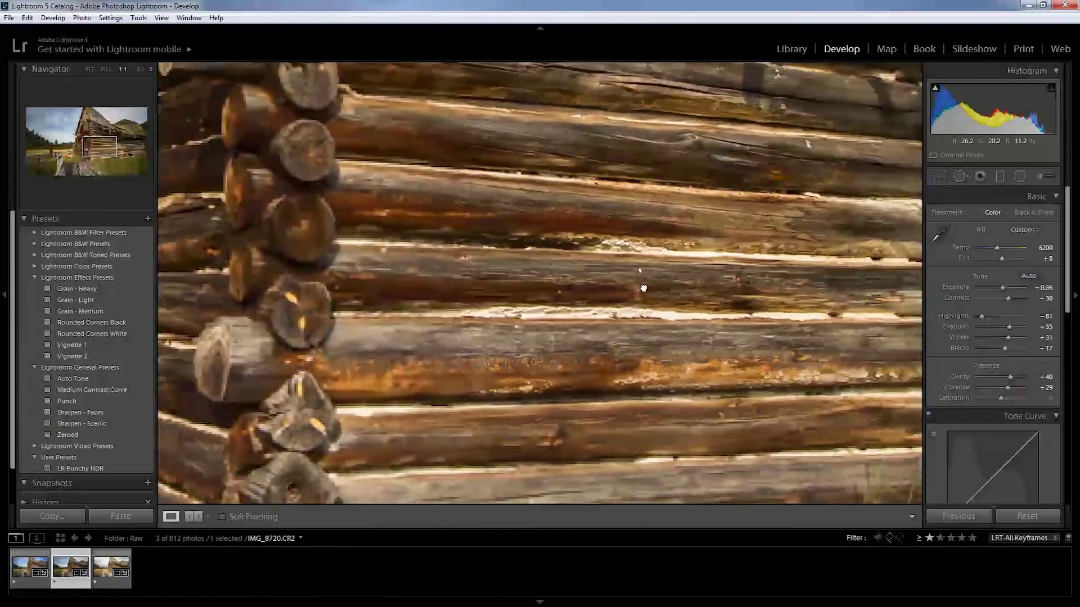
pyautogui.press('Right')
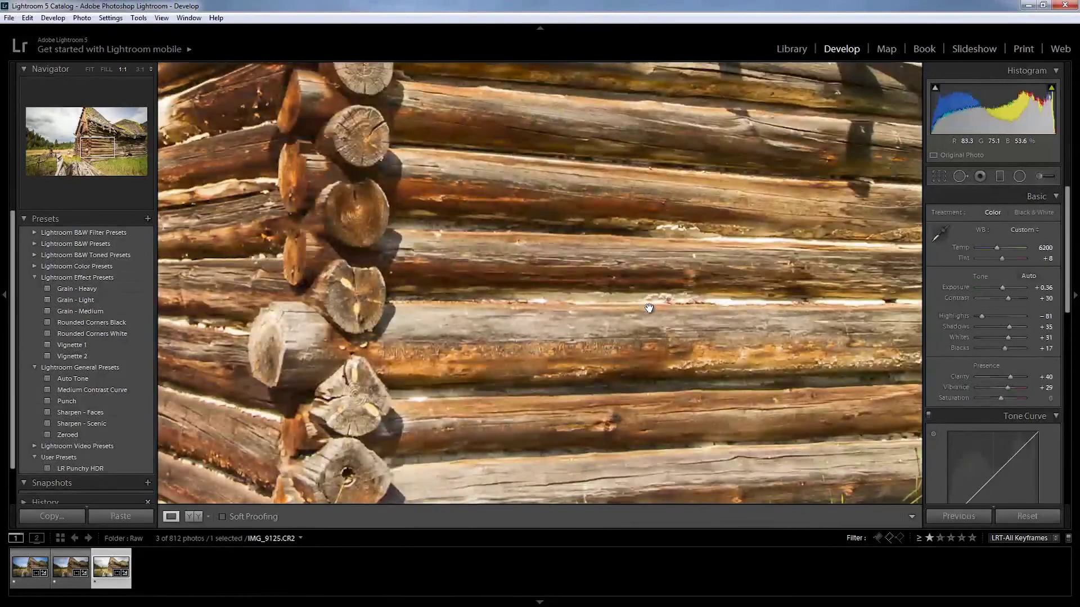
pyautogui.press('Left')
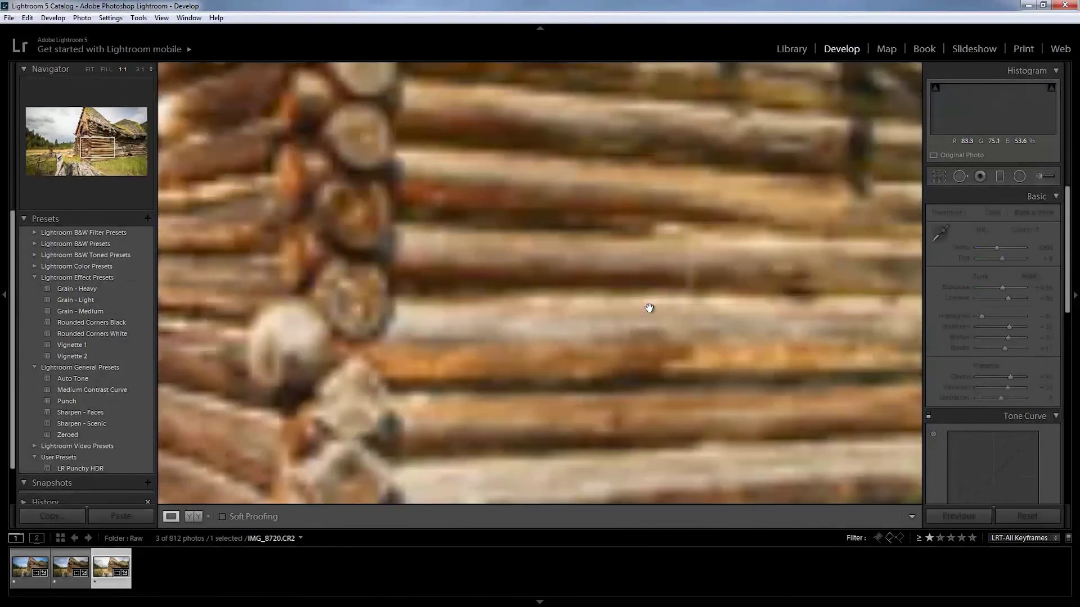
pyautogui.press('Right')
pyautogui.press('Left')
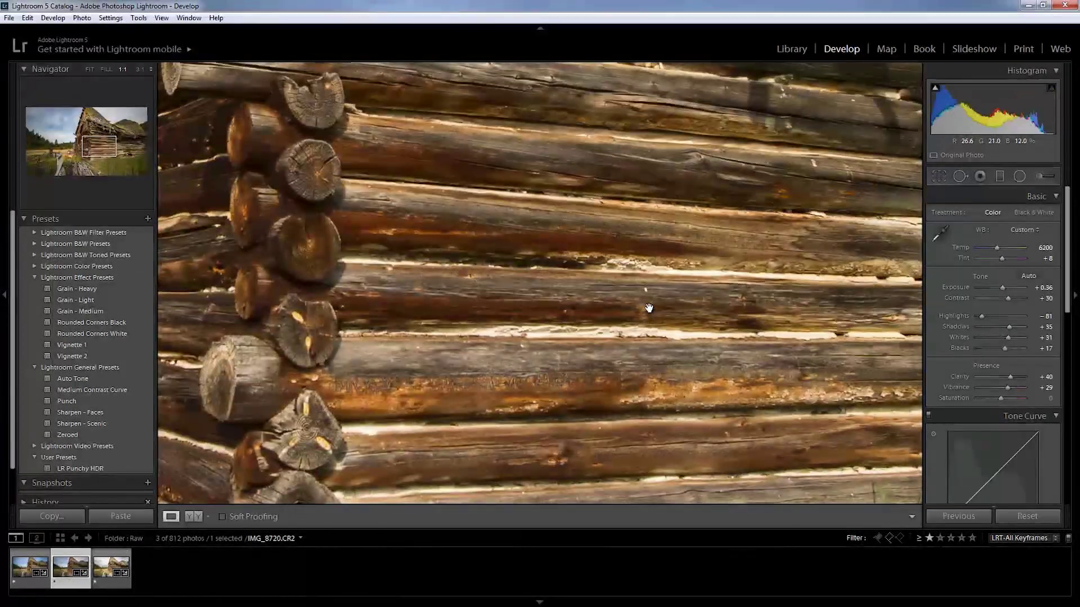
pyautogui.press('Right')
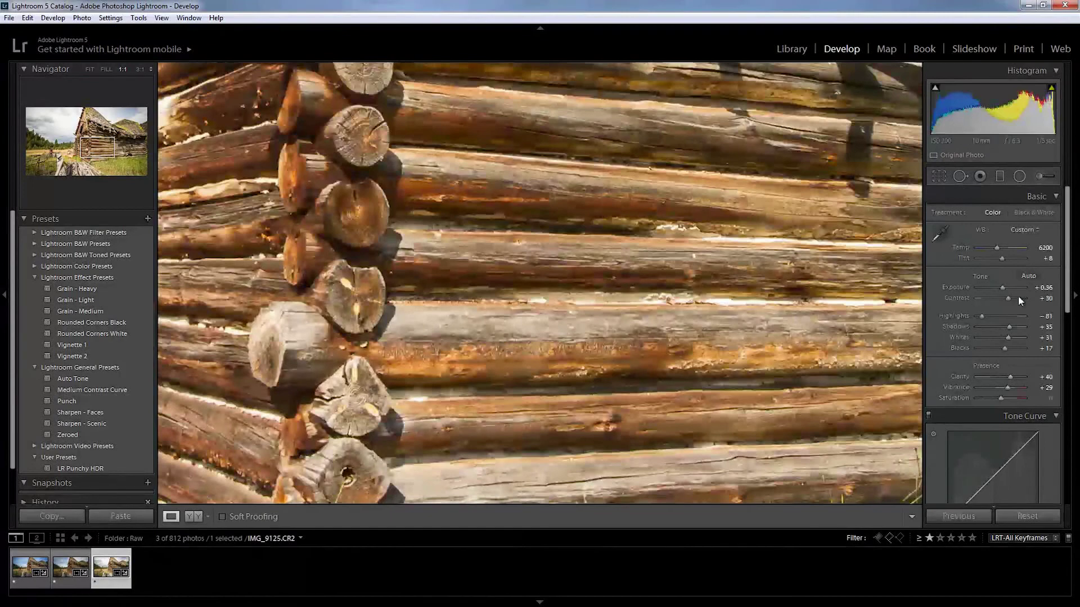
# Lower the third keyframe's exposure to −0.64 and compare the whole image with the first two keyframes
pyautogui.moveTo(1049, 293); pyautogui.dragTo(1045, 296)
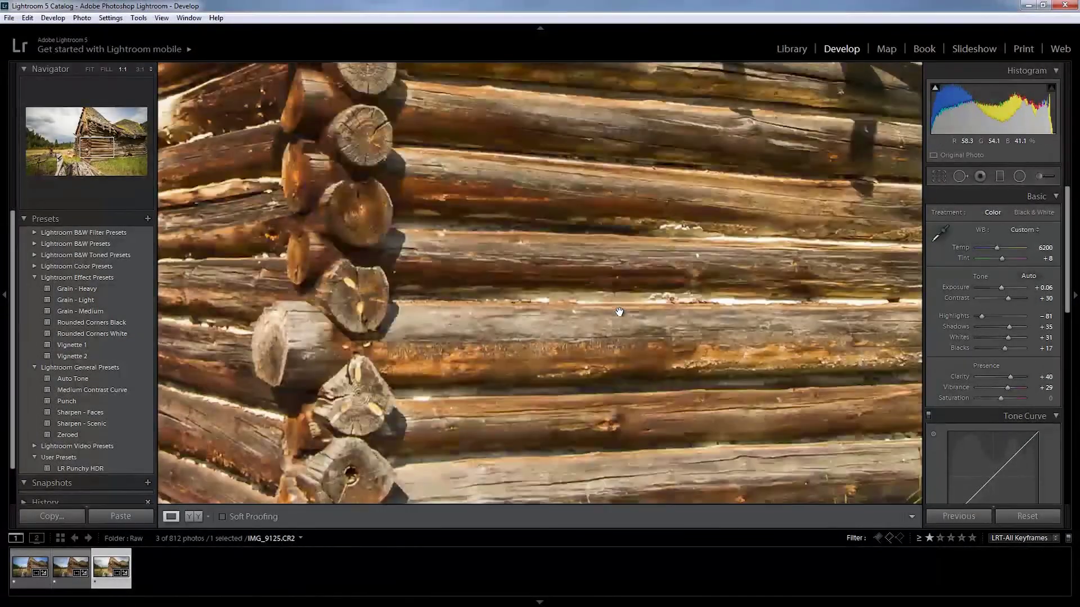
pyautogui.click(527, 293)
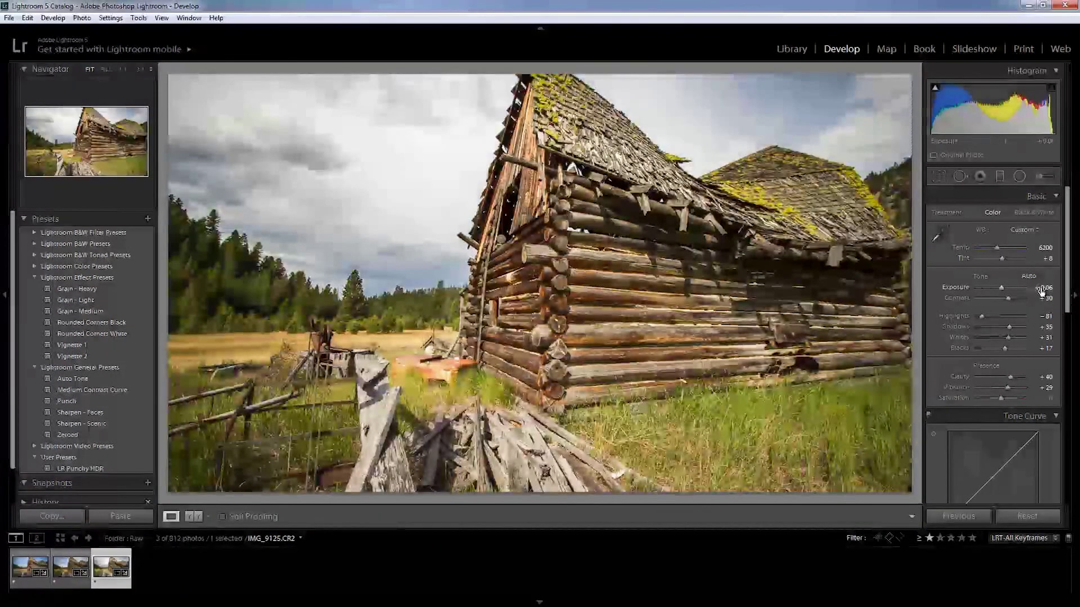
pyautogui.moveTo(1049, 292); pyautogui.dragTo(1041, 291)
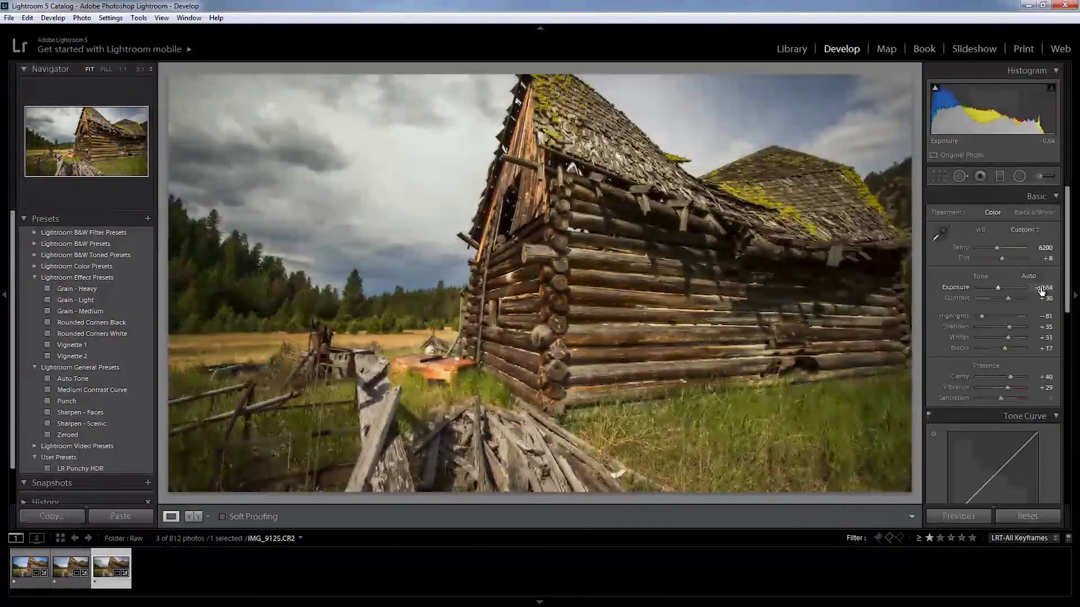
pyautogui.click(20, 553)
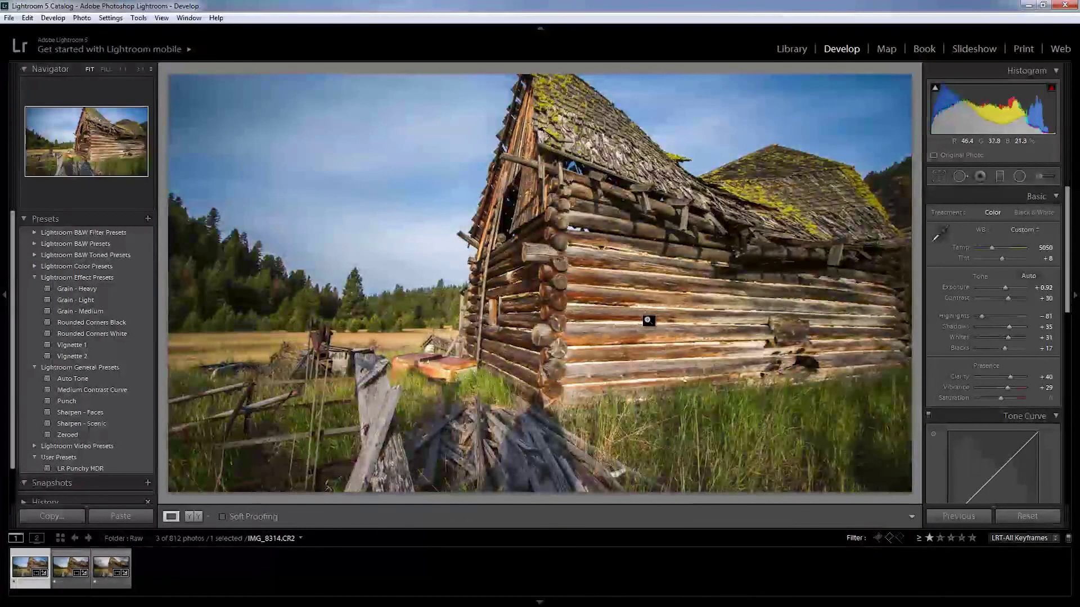
pyautogui.click(71, 567)
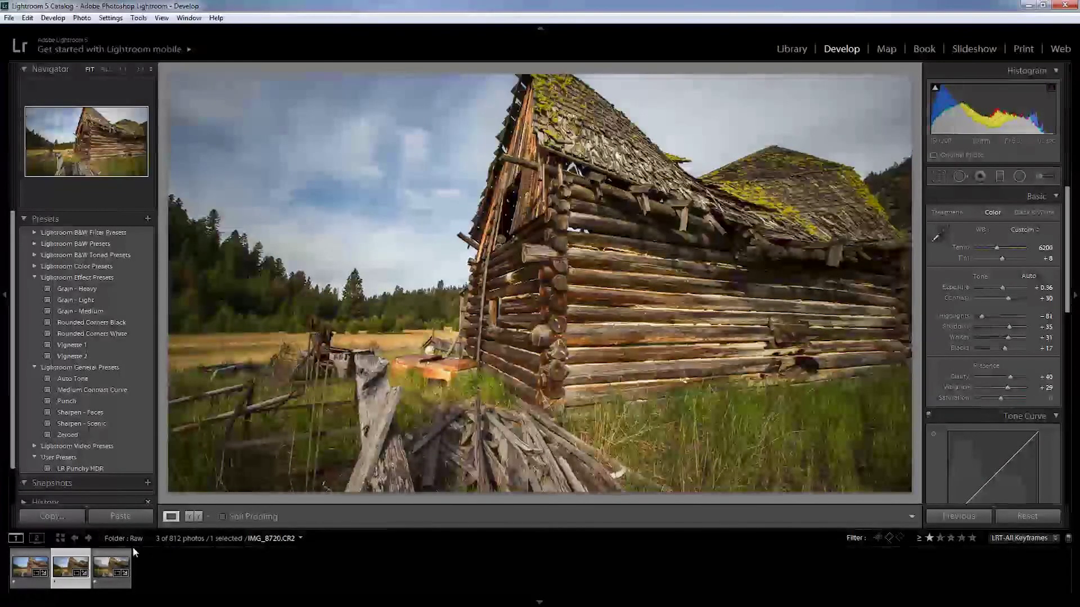
pyautogui.click(106, 562)
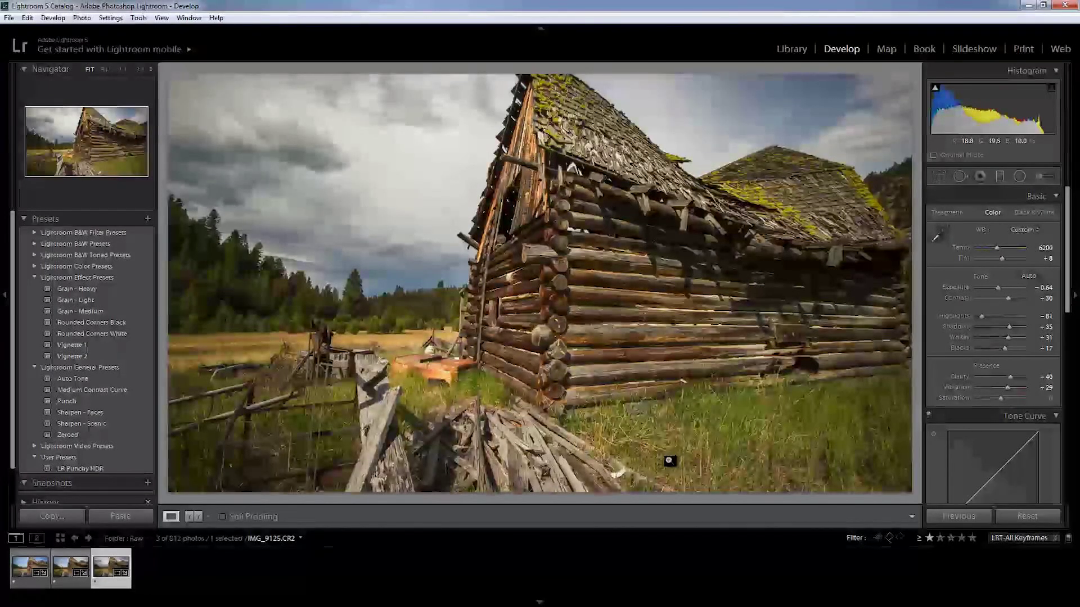
# Save the metadata of all three keyframes to their files
pyautogui.keyDown('shift'); pyautogui.click(29, 569); pyautogui.keyUp('shift')
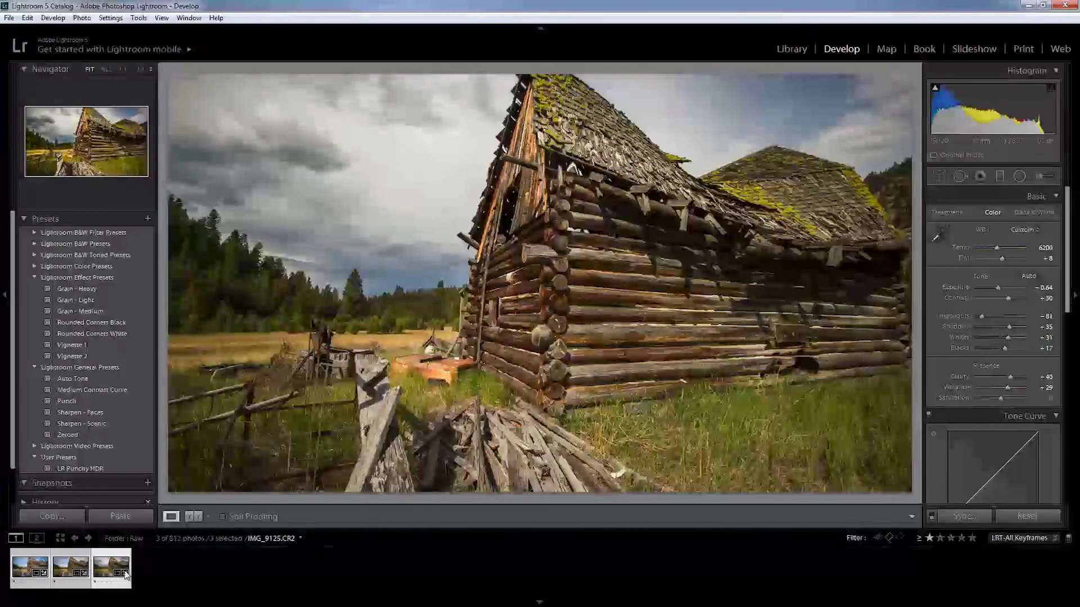
pyautogui.rightClick(107, 571)
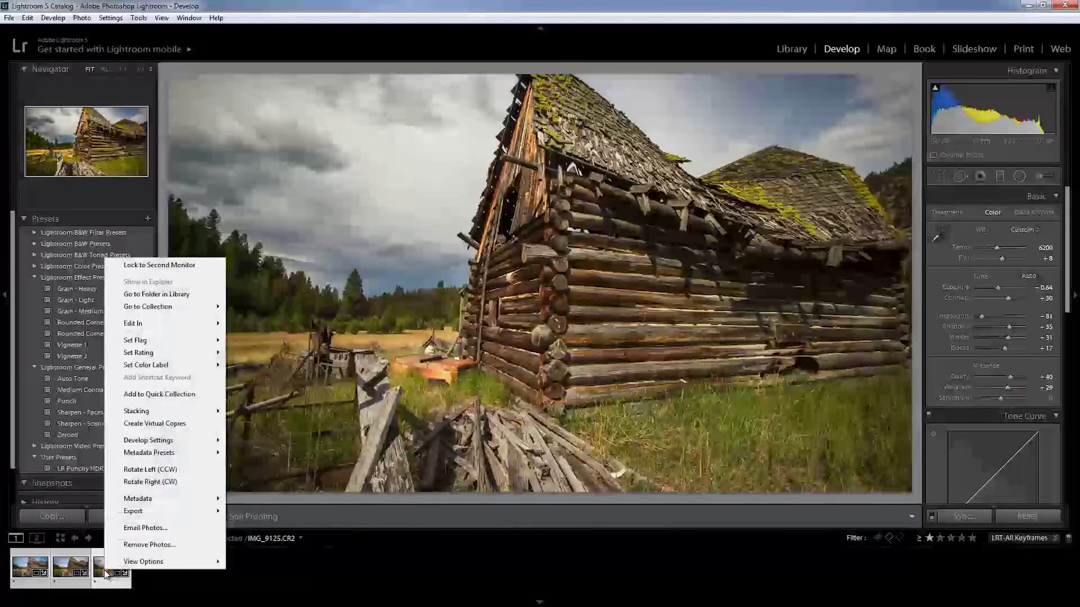
pyautogui.moveTo(130, 504)
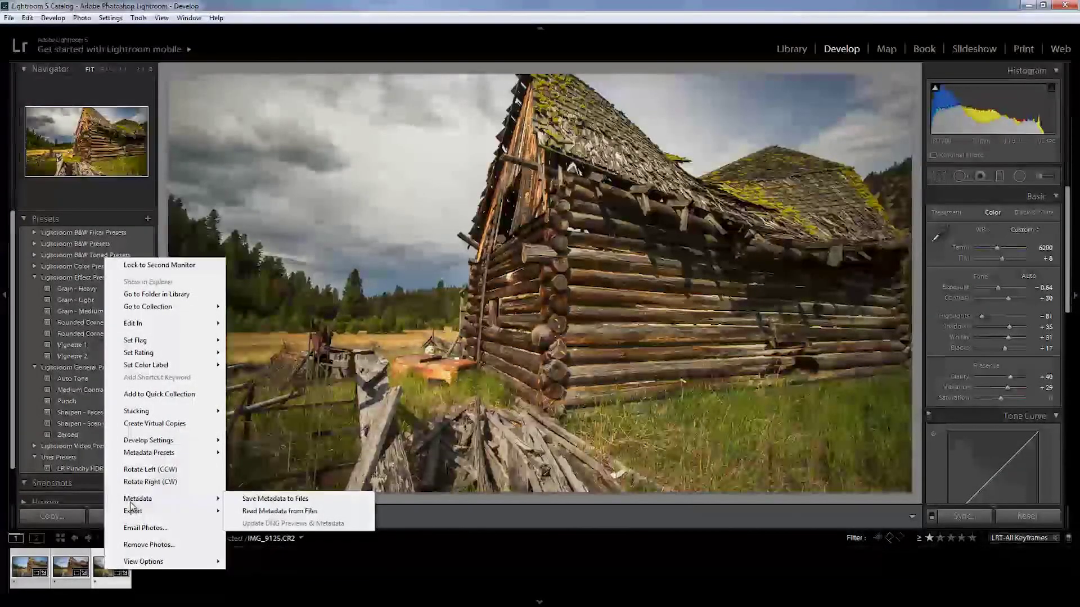
pyautogui.click(262, 500)
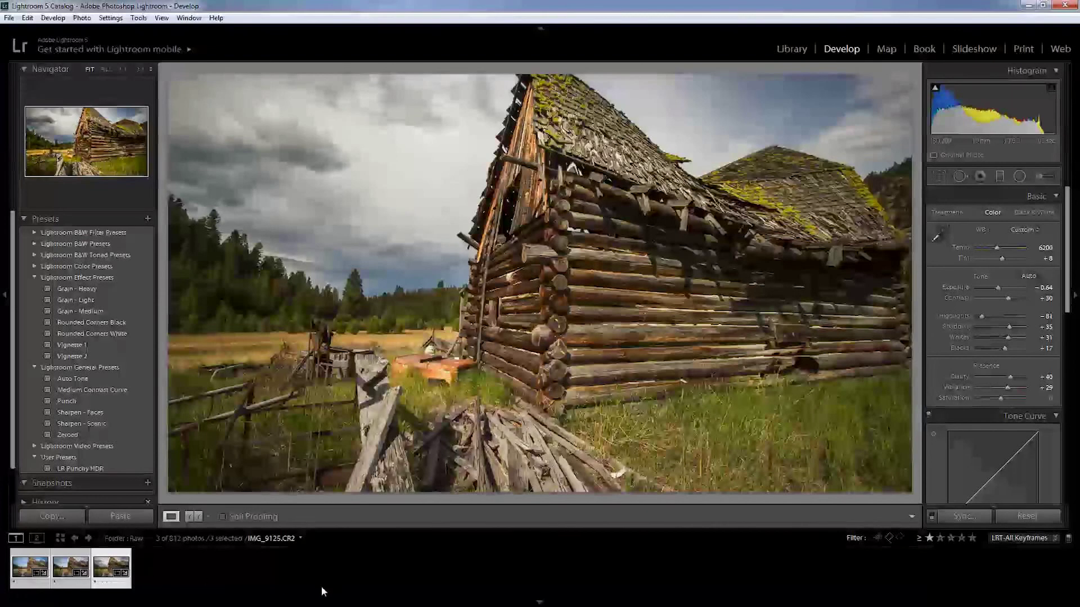
# Look through the XMP sidecar files in the Raw folder in Windows Explorer, and return to Lightroom
pyautogui.moveTo(548, 9); pyautogui.dragTo(281, 34)
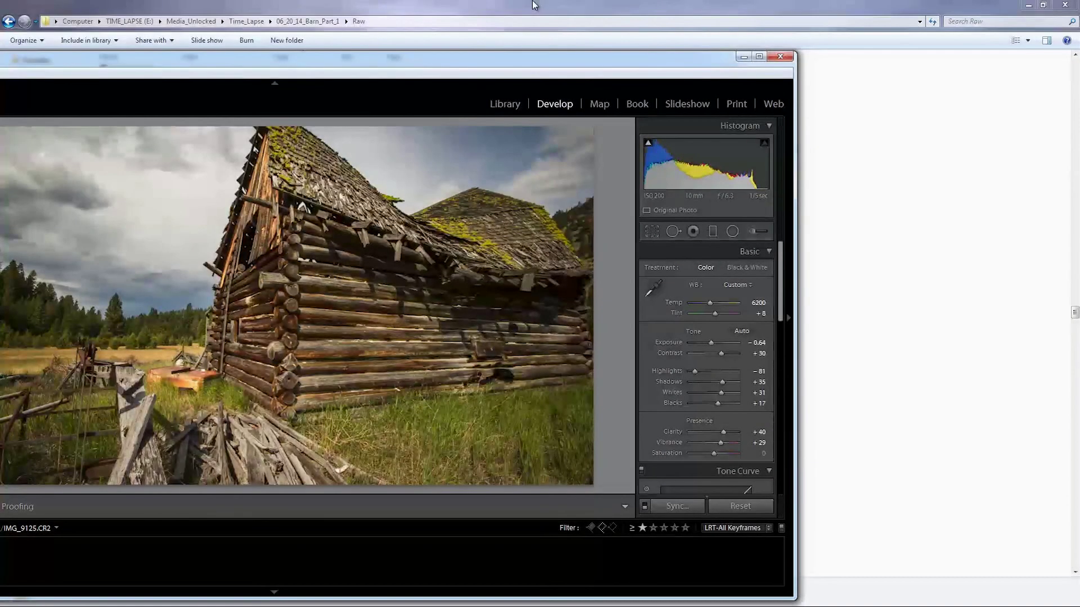
pyautogui.click(571, 60)
pyautogui.scroll(-6, 260, 447)
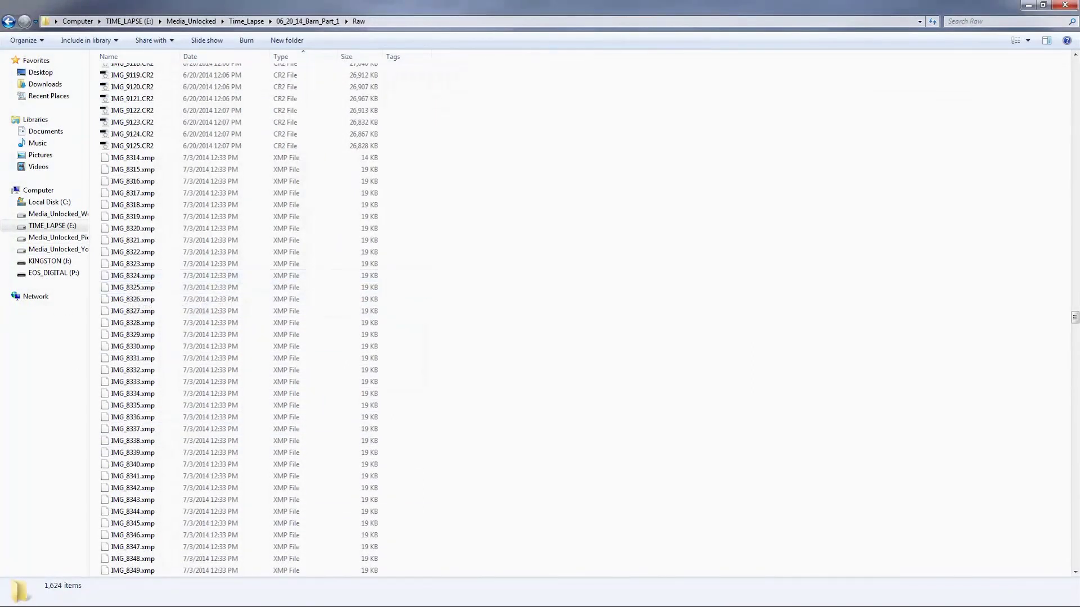
pyautogui.hotkey('alt', 'Tab')
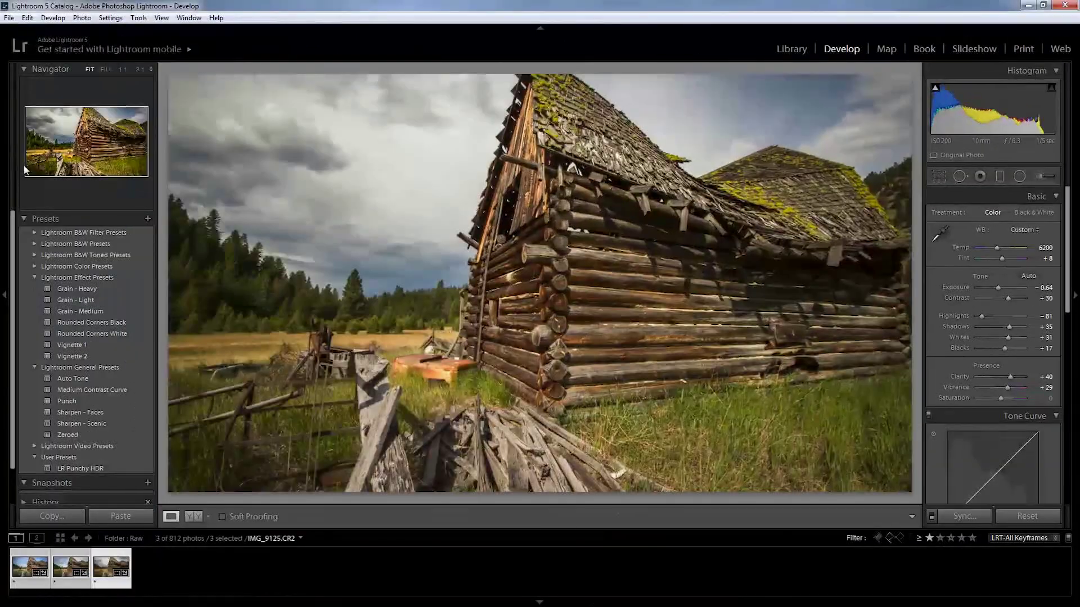
# Switch to LRTimelapse, reload the Raw sequence with the saved keyframe edits and apply Auto Transition
pyautogui.hotkey('alt', 'Tab')
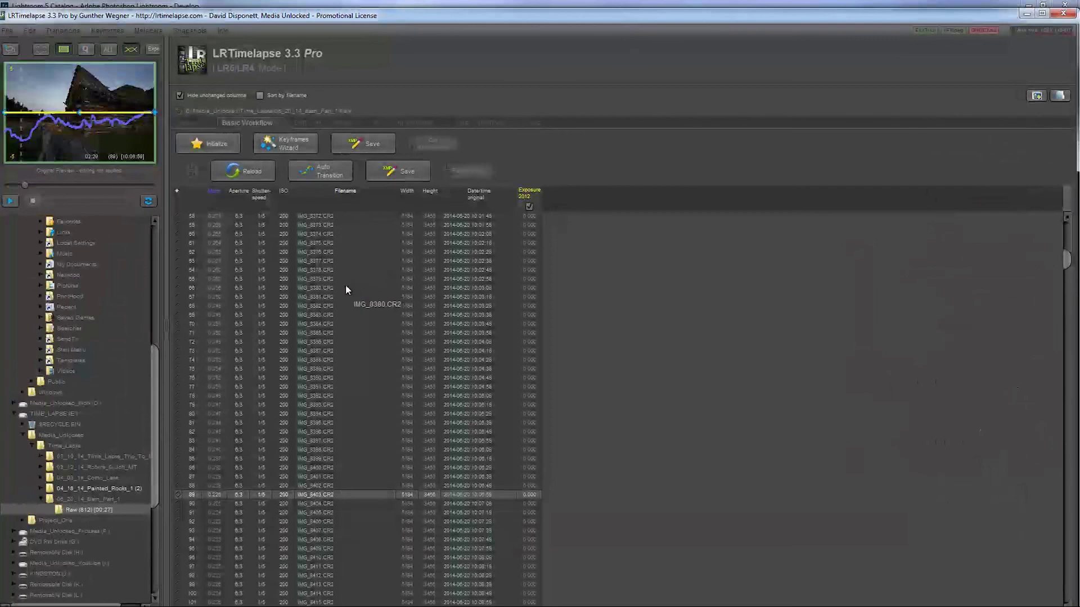
pyautogui.click(243, 171)
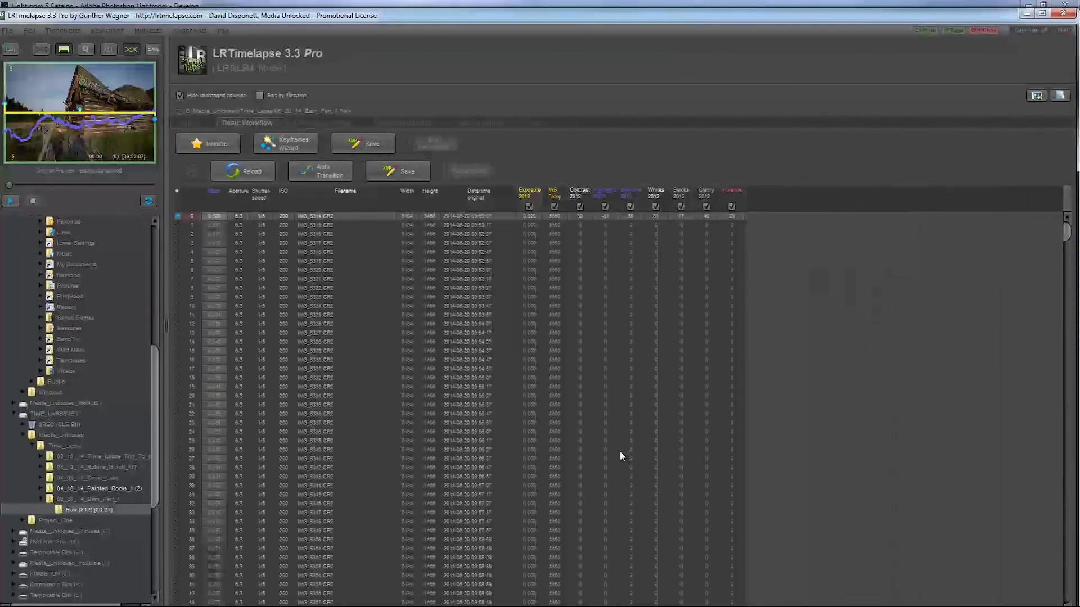
pyautogui.click(329, 172)
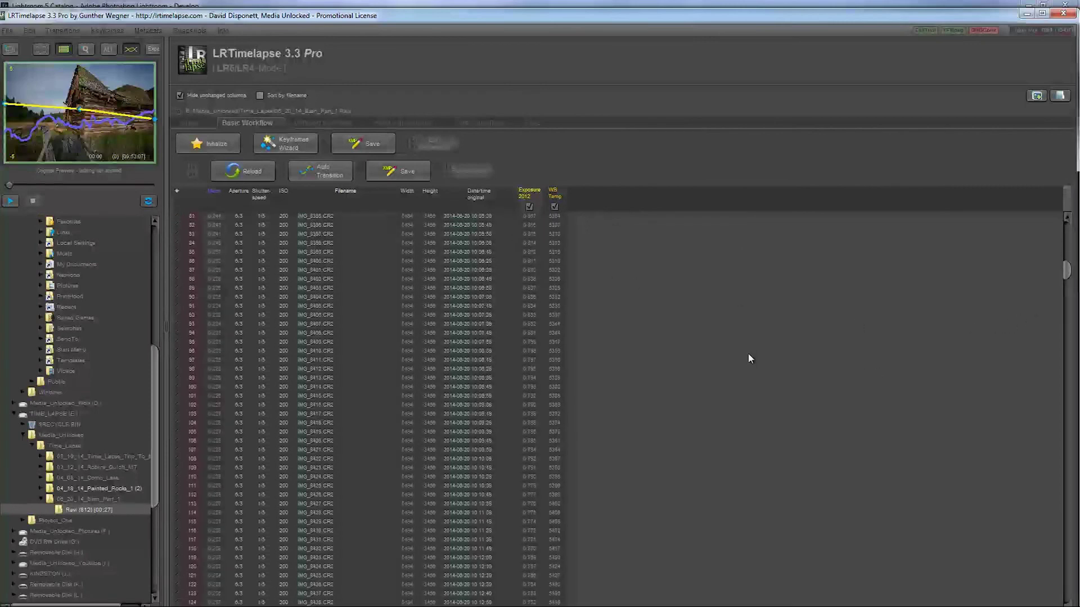
# Review the exposure and white balance temperature transitions across the frames and save the sequence's metadata
pyautogui.scroll(-20, 740, 363)
pyautogui.scroll(-15, 741, 365)
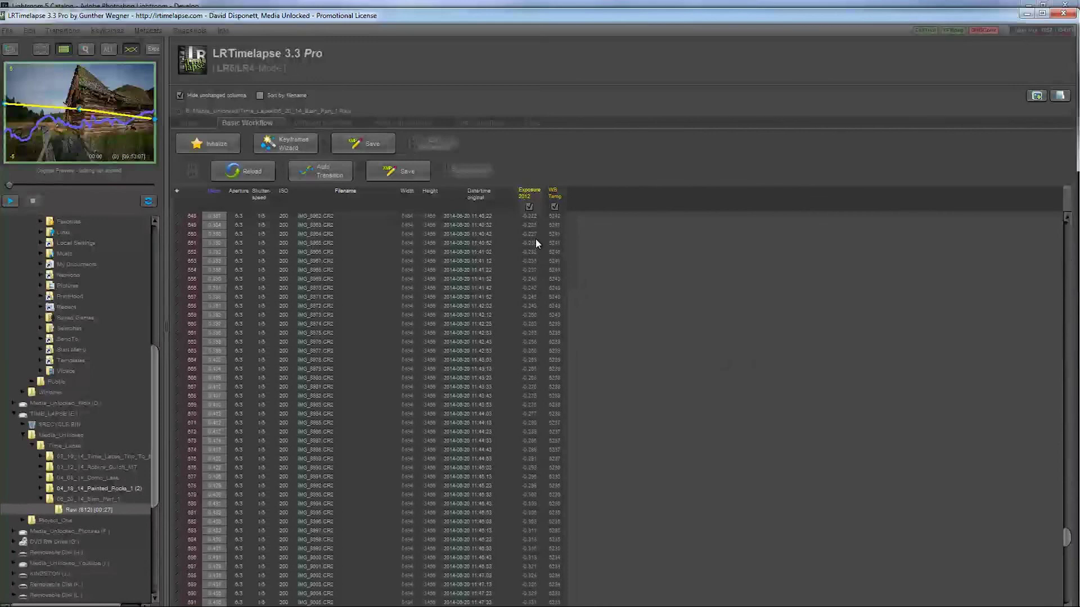
pyautogui.moveTo(1066, 537); pyautogui.dragTo(983, 156)
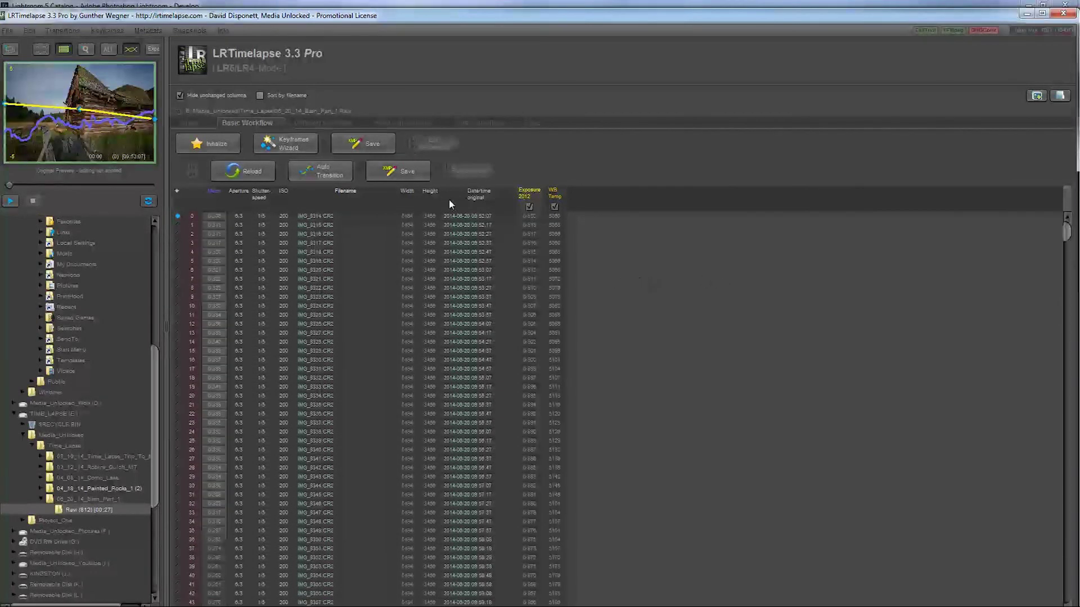
pyautogui.click(406, 173)
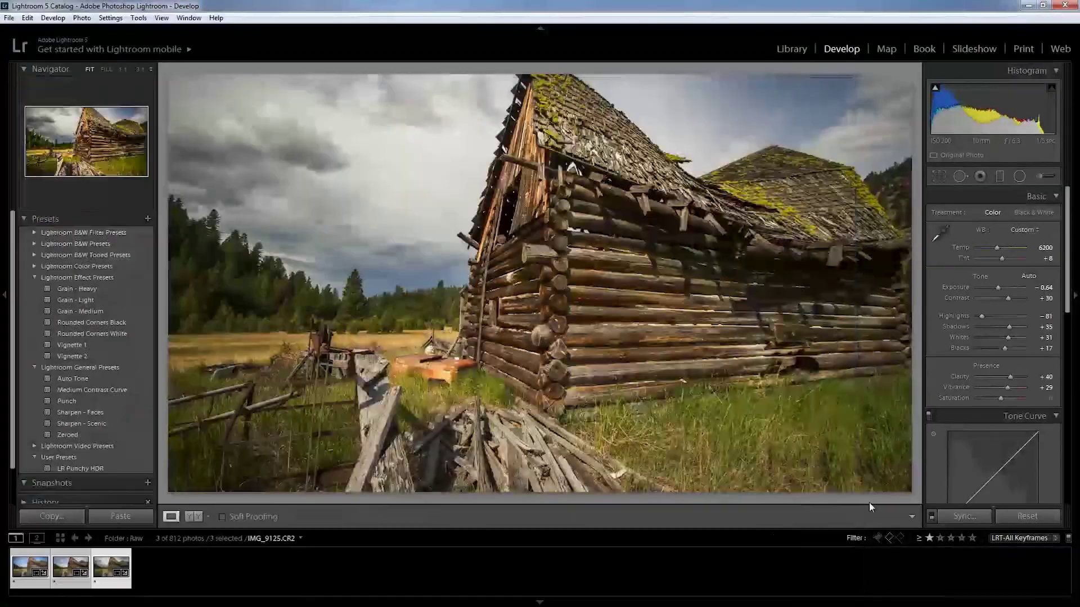
# In Lightroom, show all frames with the LRT Full Sequence filter and read metadata from files for the whole sequence
pyautogui.click(1025, 539)
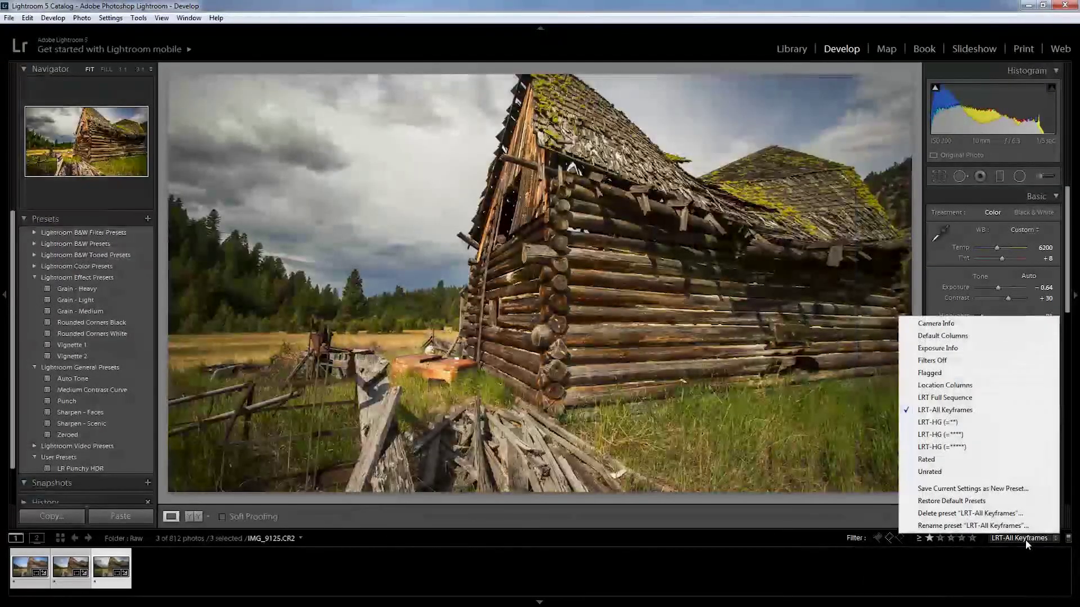
pyautogui.click(973, 399)
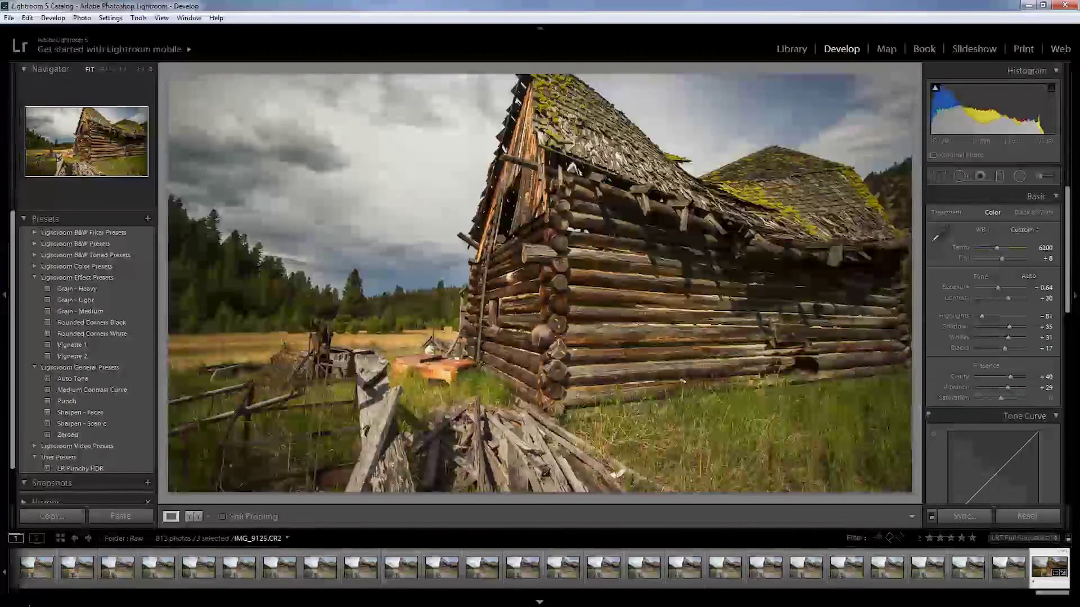
pyautogui.hotkey('ctrl', 'a')
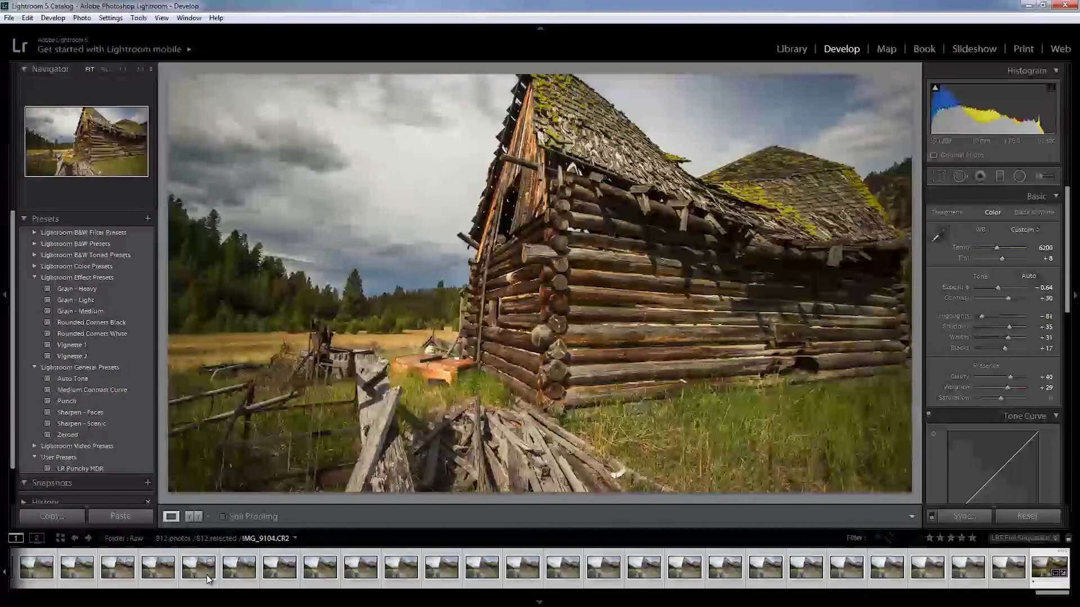
pyautogui.rightClick(236, 573)
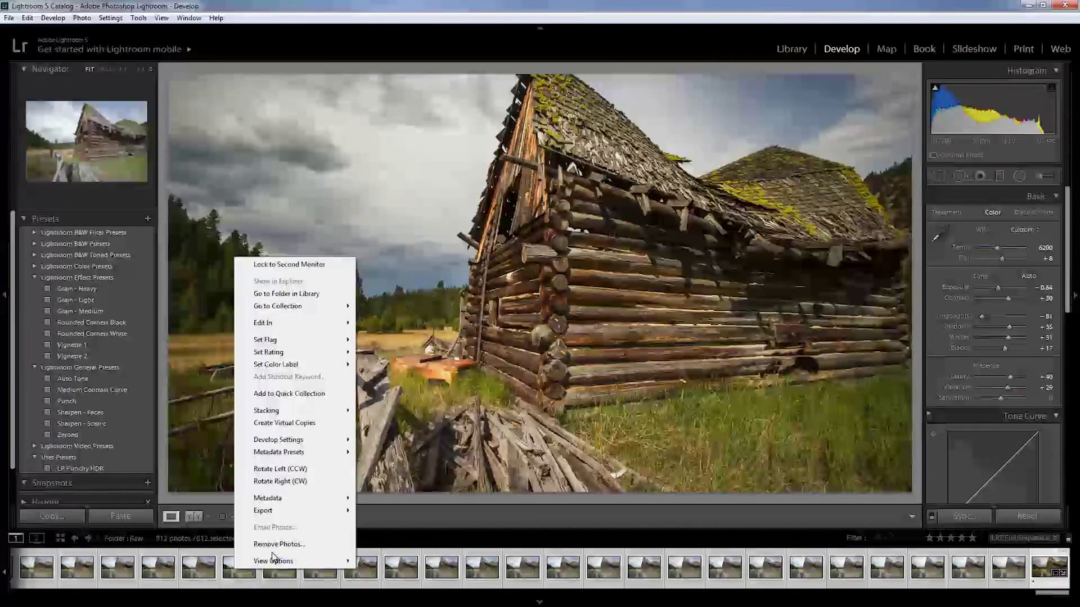
pyautogui.moveTo(323, 515)
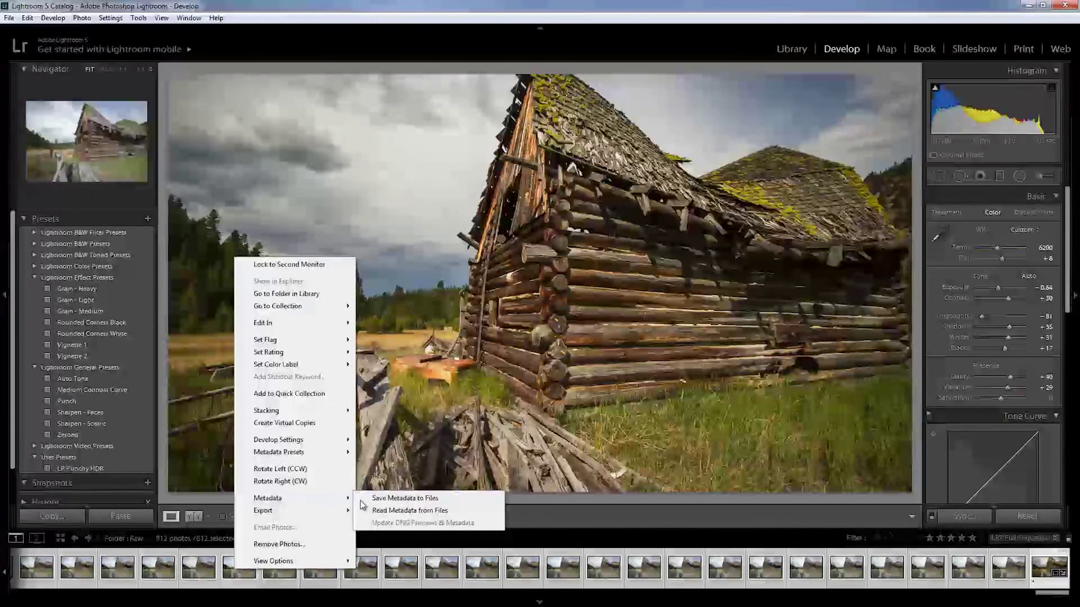
pyautogui.click(386, 511)
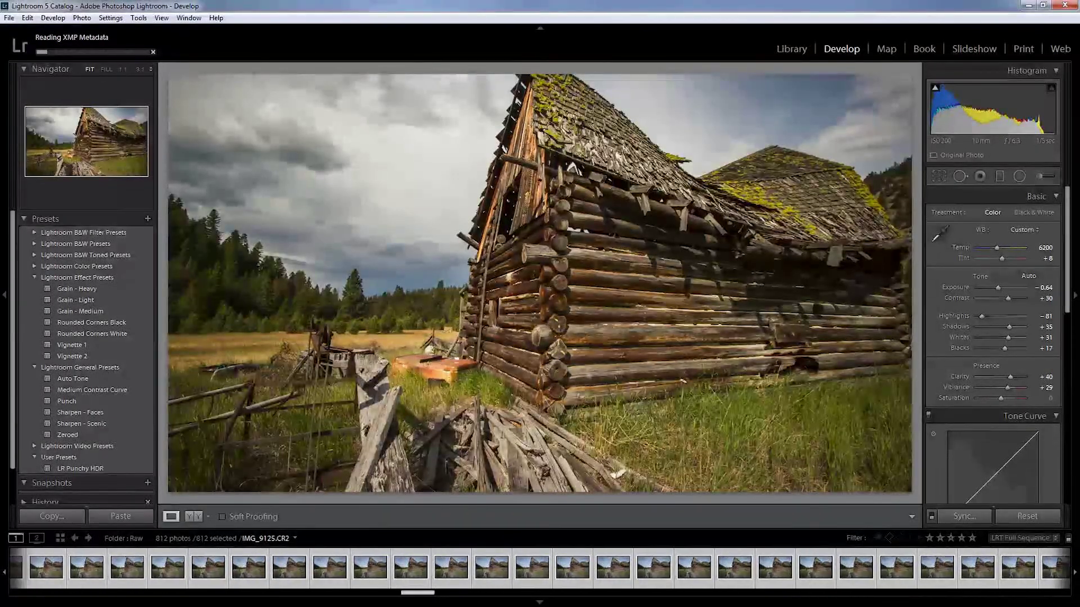
# Show the sequence in the Library grid and set up an export of all selected frames with the LRTimelapse JPG preset
pyautogui.click(249, 568)
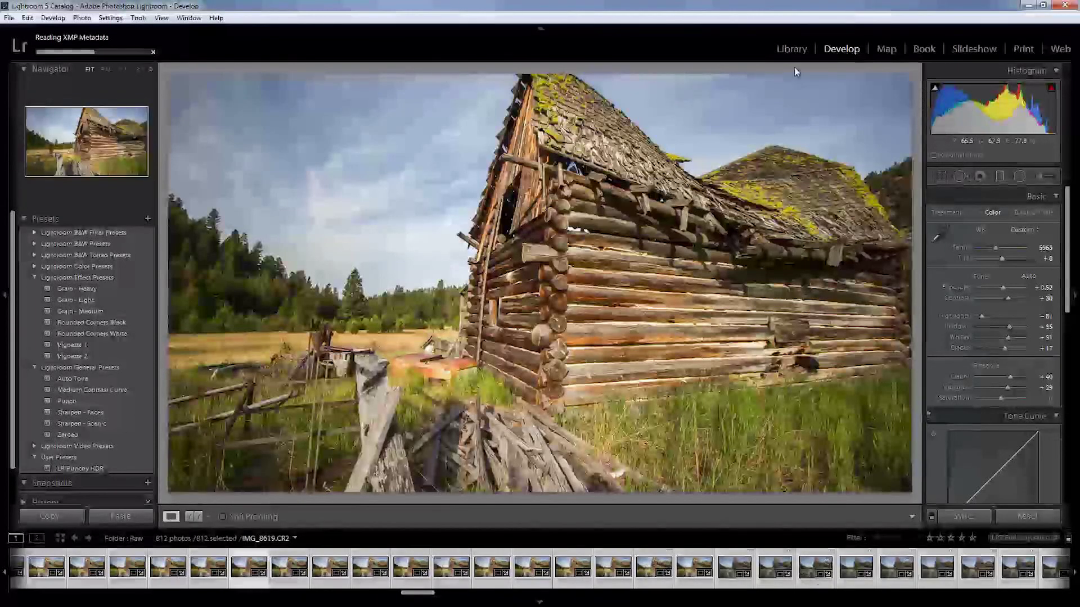
pyautogui.click(792, 49)
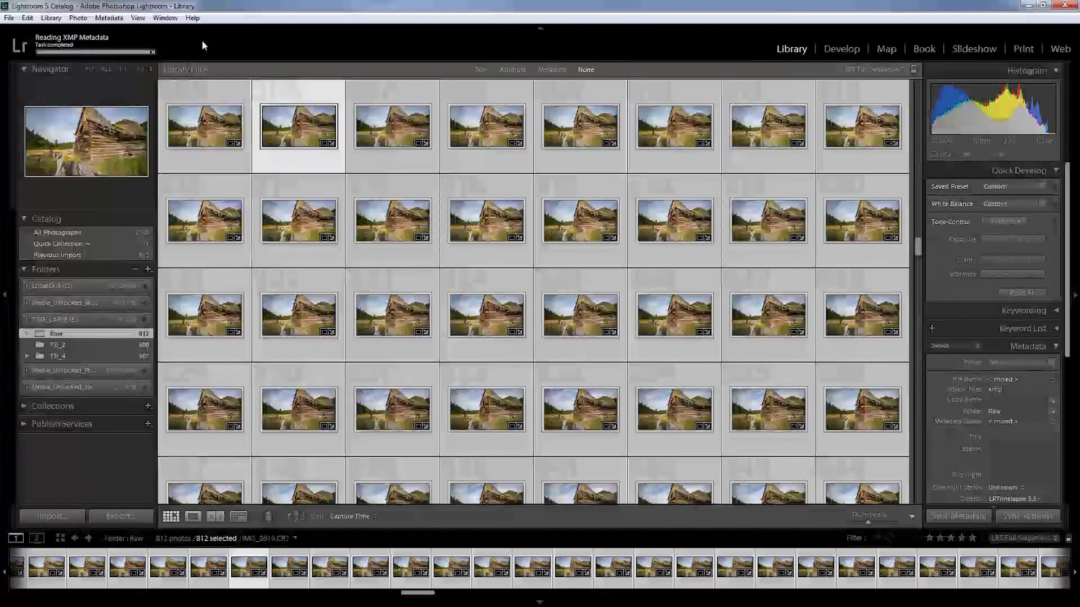
pyautogui.rightClick(219, 123)
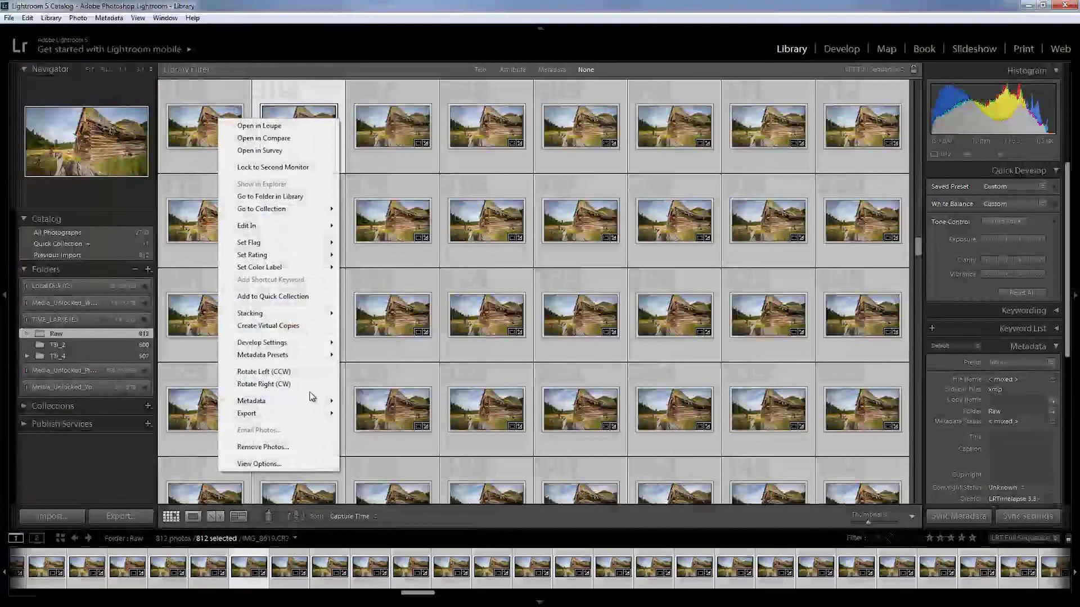
pyautogui.moveTo(304, 417)
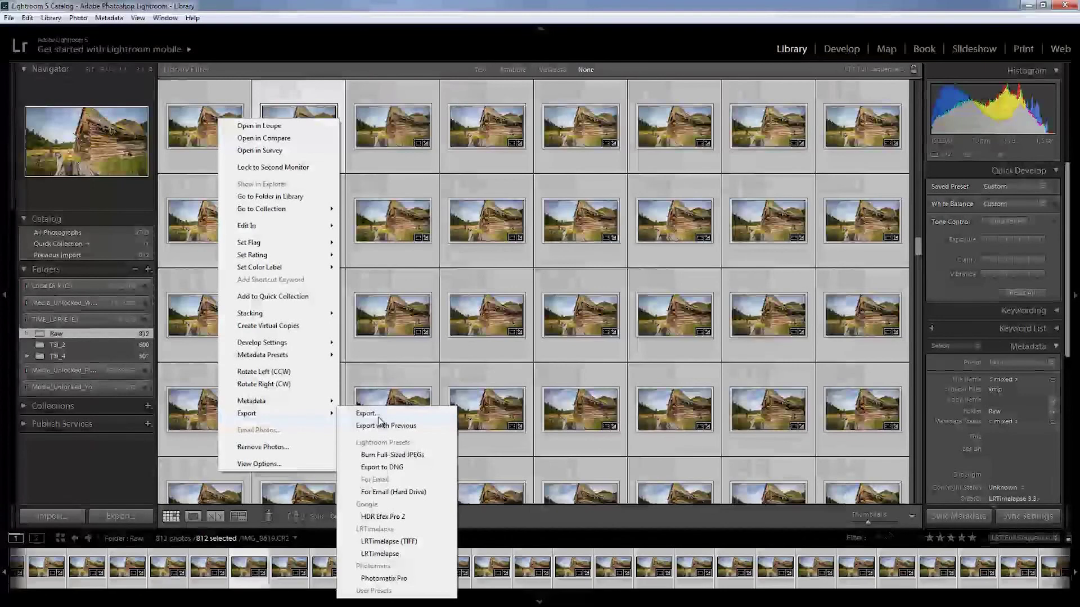
pyautogui.click(378, 417)
pyautogui.click(175, 331)
pyautogui.click(176, 323)
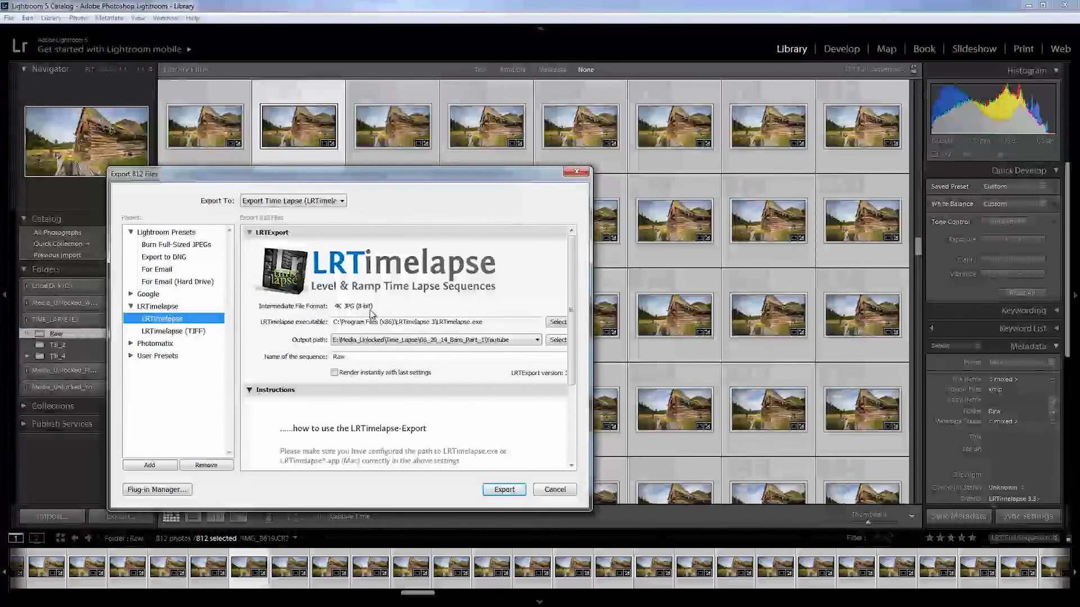
# Create a folder named YT inside Media_Unlocked\Time_Lapse\06_20_14_Barn_Part_1 on the TIME_LAPSE (E:) drive and set it as the export's output path
pyautogui.click(558, 339)
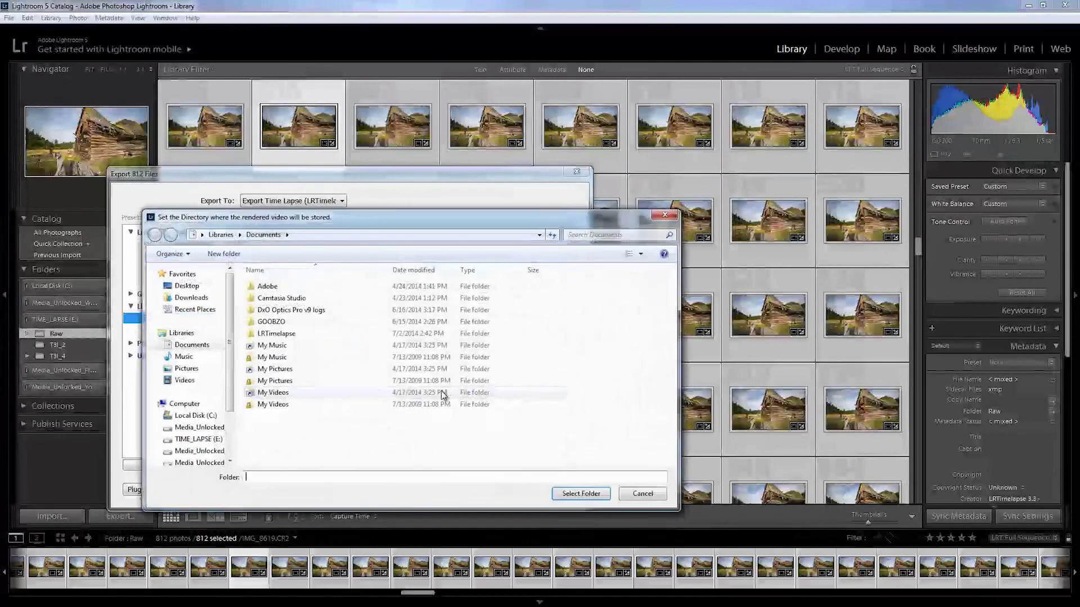
pyautogui.click(202, 439)
pyautogui.click(292, 288)
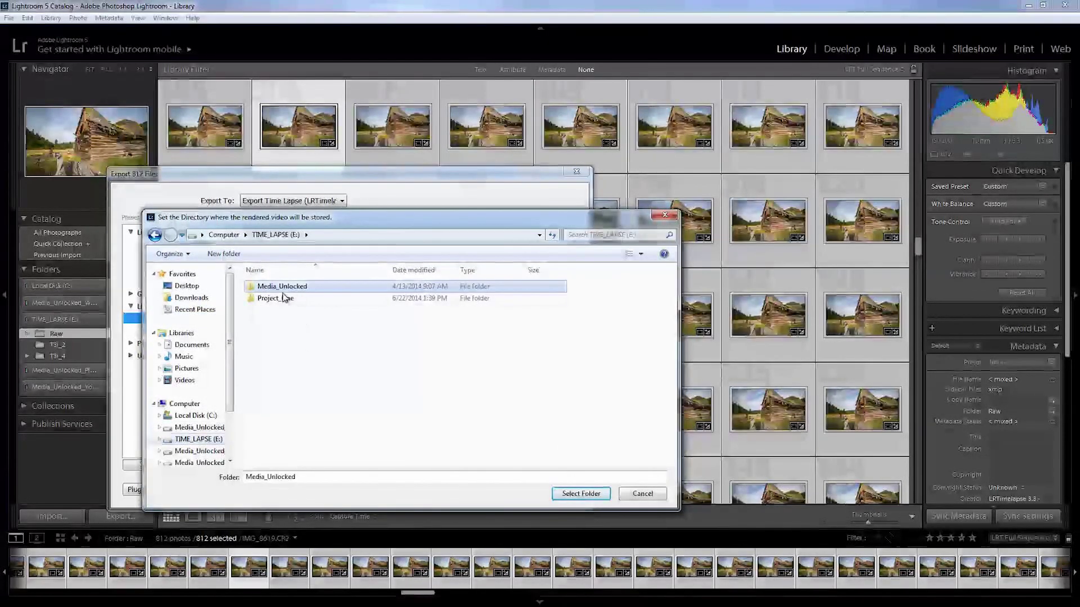
pyautogui.doubleClick(287, 288)
pyautogui.doubleClick(287, 288)
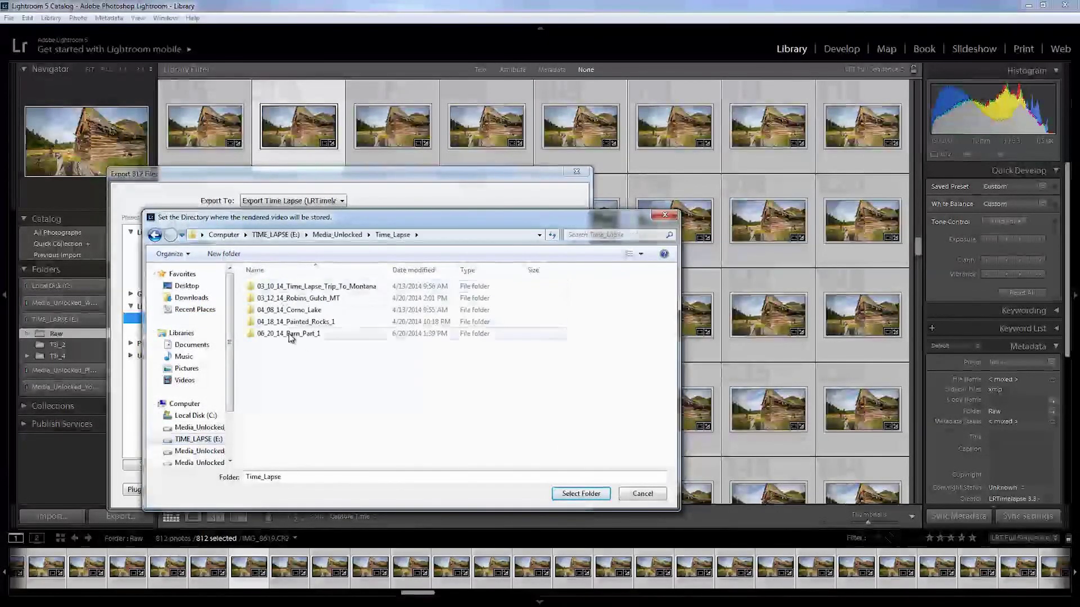
pyautogui.doubleClick(289, 332)
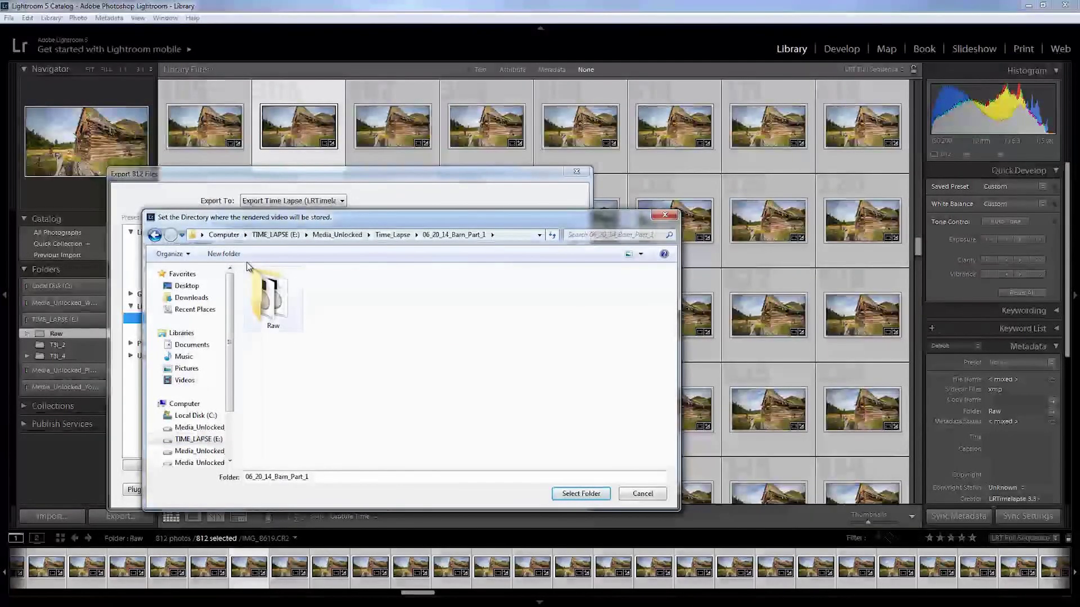
pyautogui.click(224, 253)
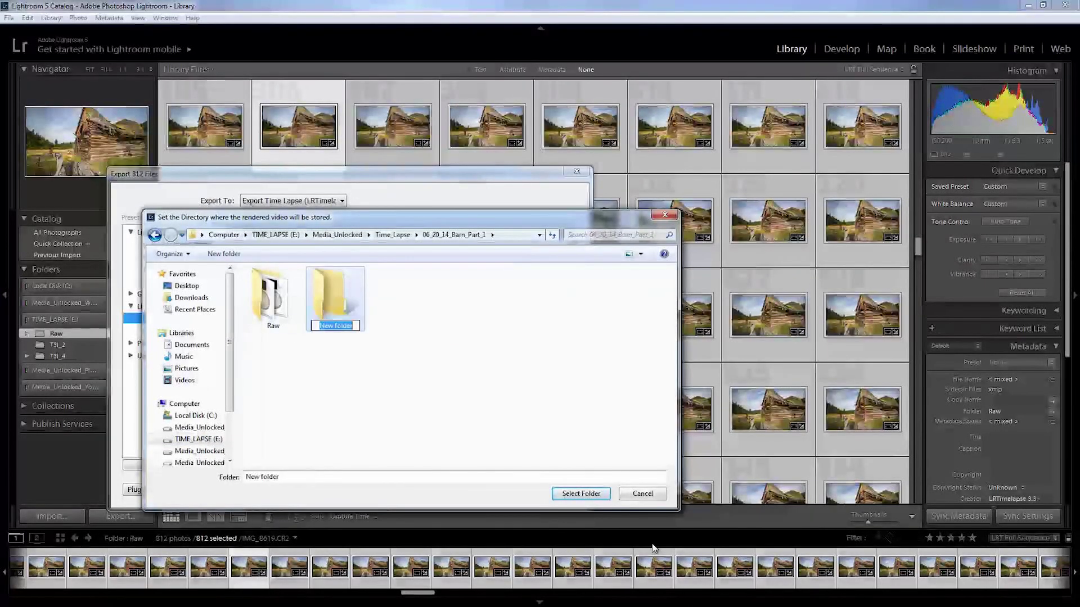
pyautogui.write('YT')
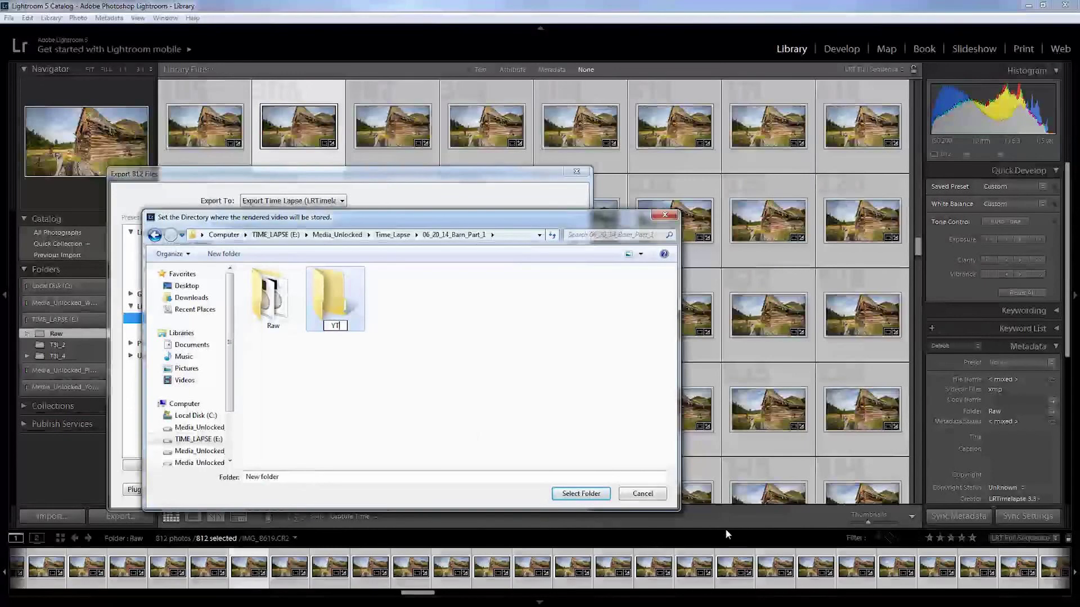
pyautogui.press('Return')
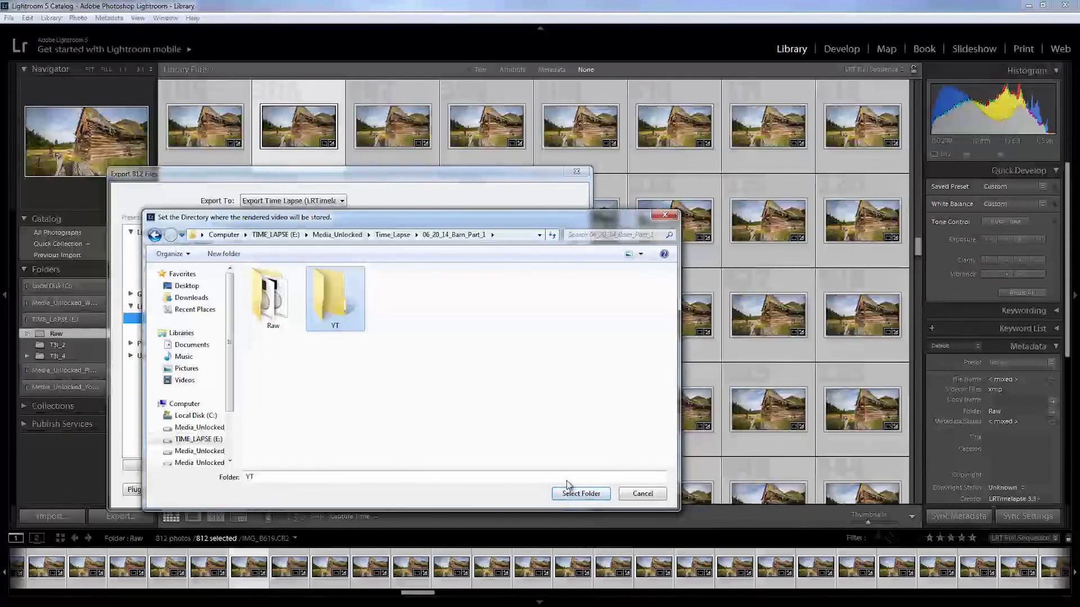
pyautogui.click(579, 494)
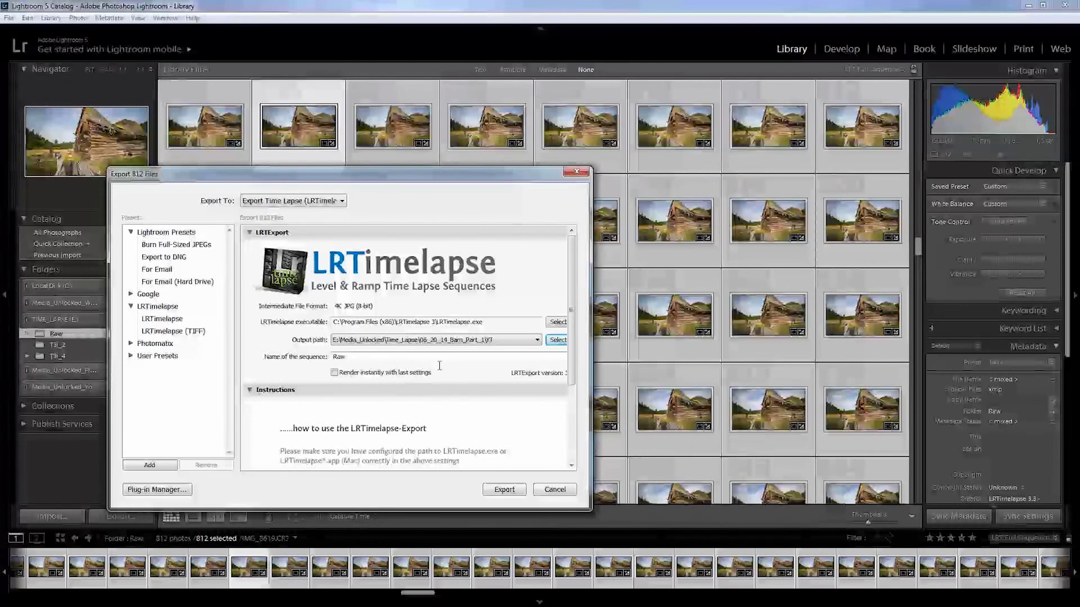
# Read through and collapse the export instructions, and export the sequence to LRTimelapse for rendering
pyautogui.moveTo(570, 369); pyautogui.dragTo(573, 429)
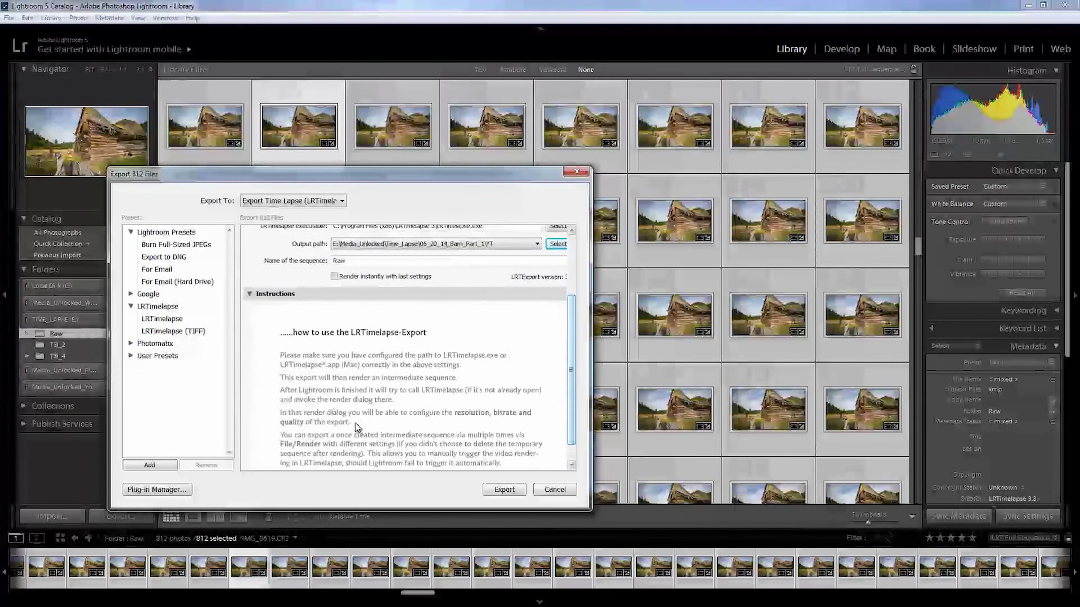
pyautogui.click(249, 293)
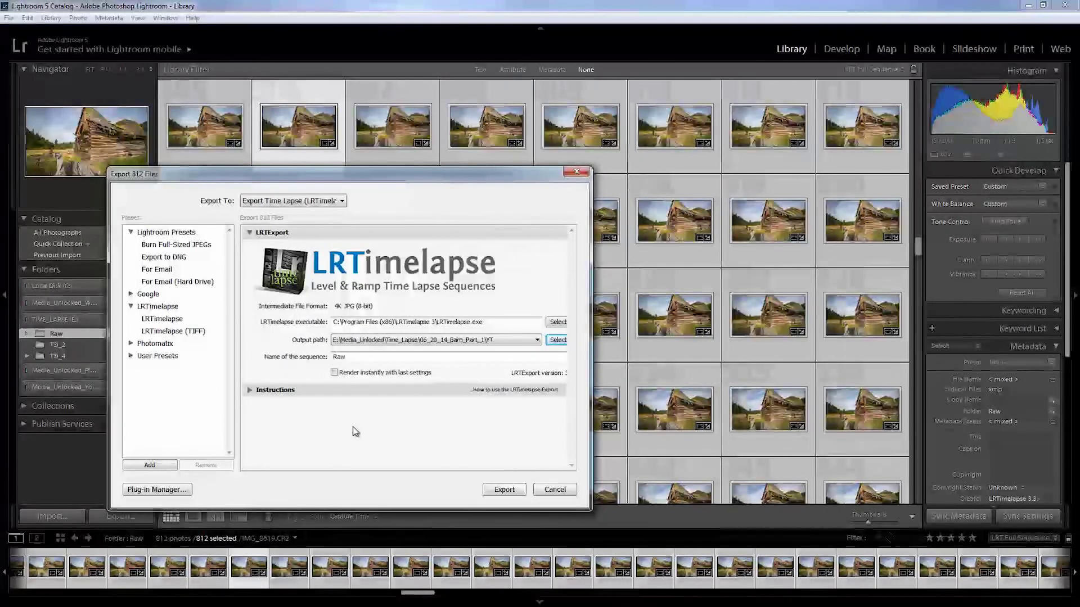
pyautogui.click(495, 491)
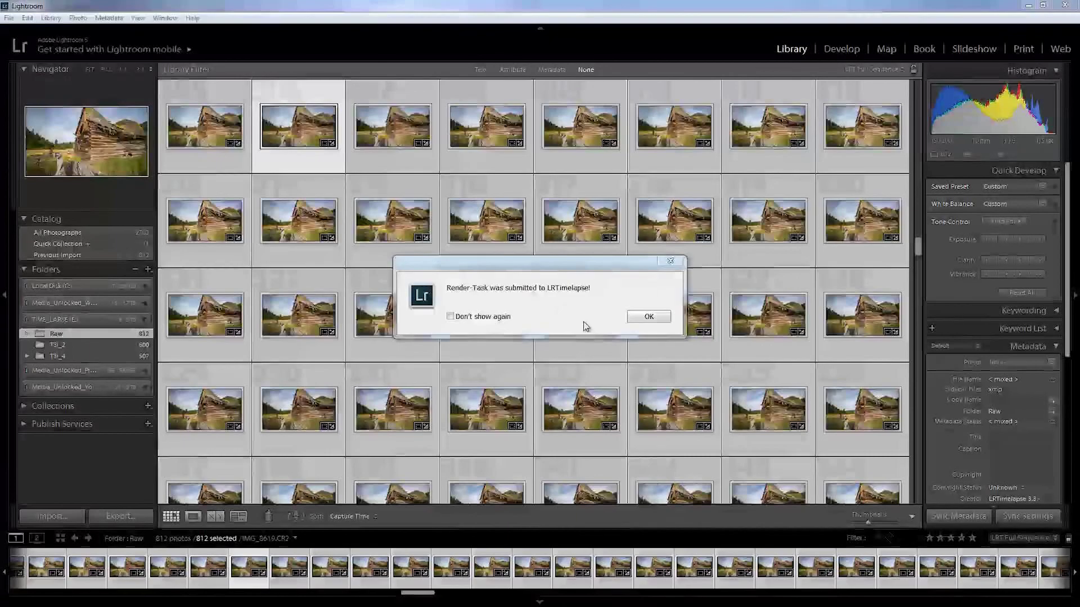
pyautogui.click(639, 316)
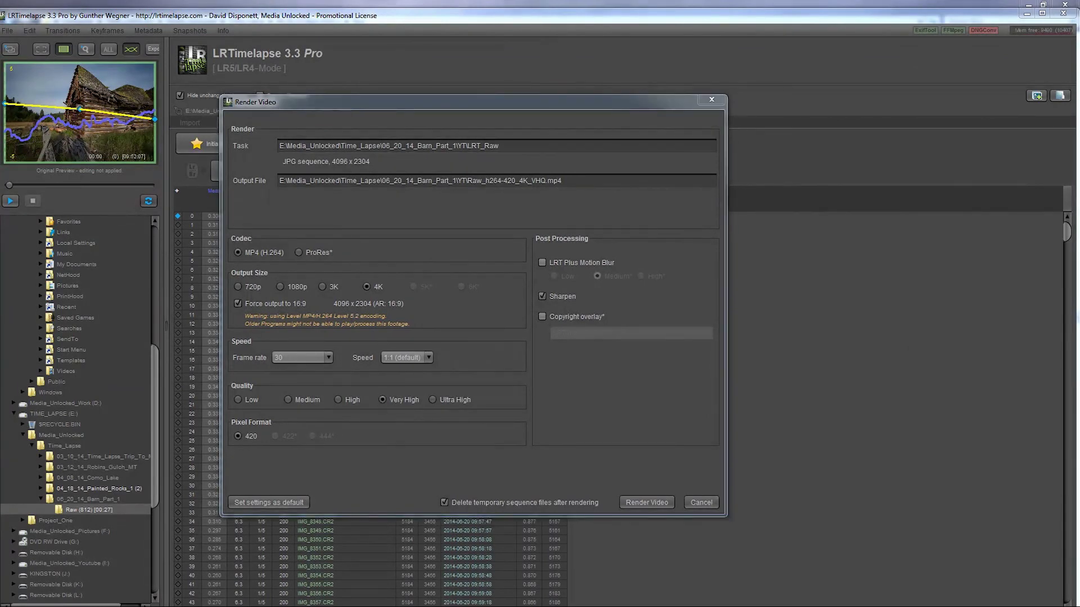
# Look at the exported JPG frames in the YT\LRT_Raw folder in Windows Explorer, and return to LRTimelapse's Render Video dialog
pyautogui.press('super+e')
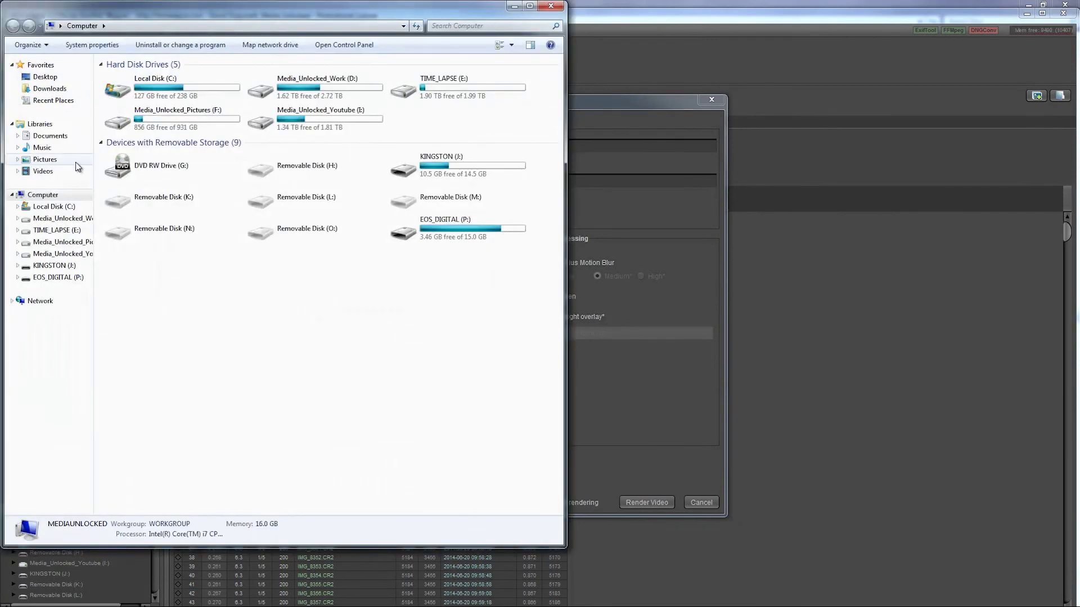
pyautogui.doubleClick(416, 87)
pyautogui.doubleClick(149, 101)
pyautogui.doubleClick(145, 90)
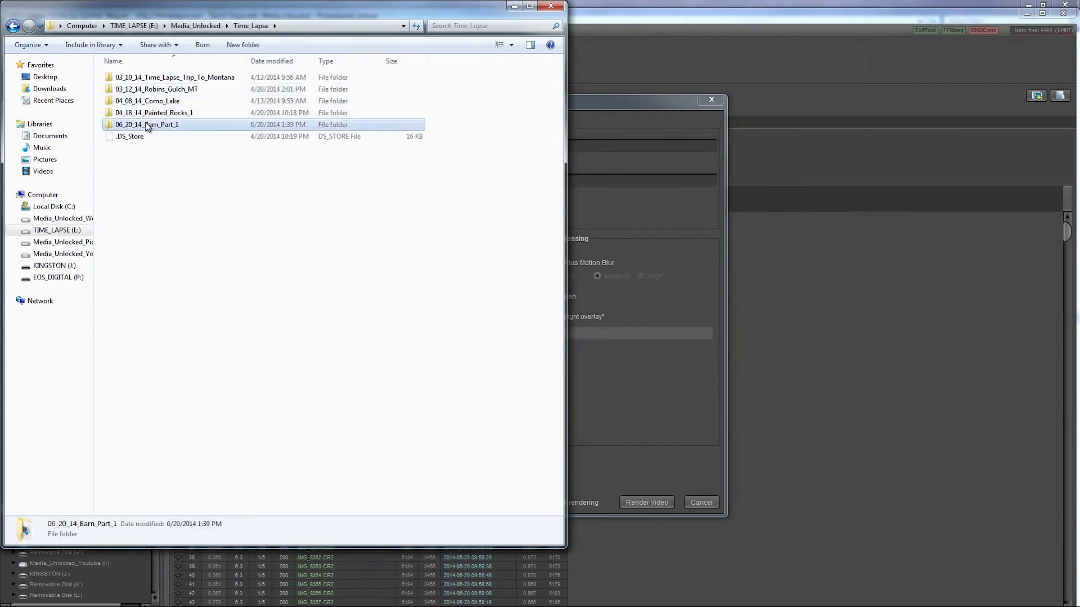
pyautogui.doubleClick(147, 124)
pyautogui.doubleClick(189, 86)
pyautogui.doubleClick(138, 79)
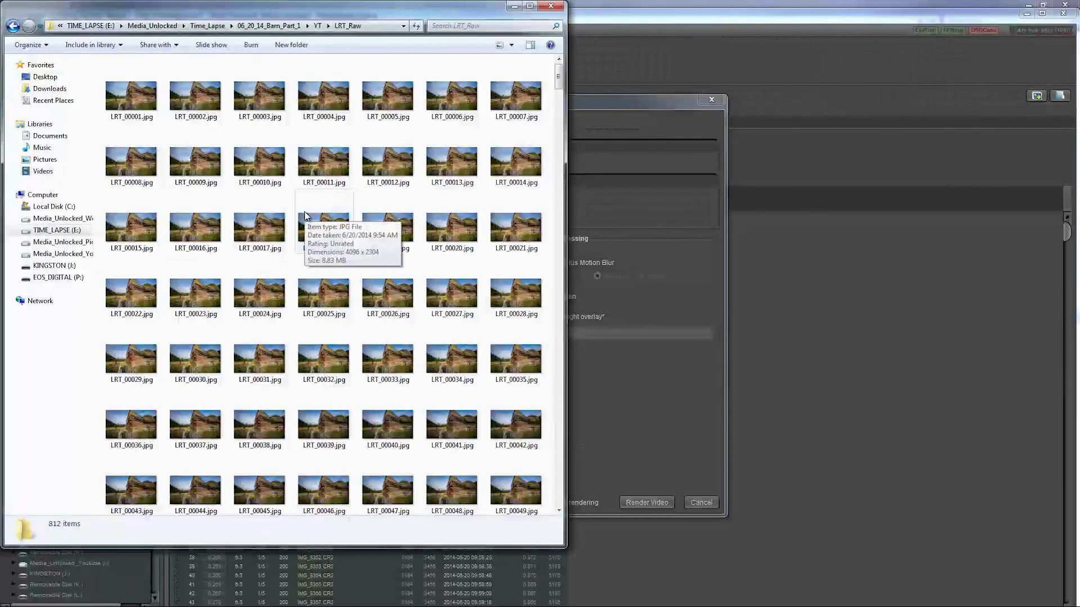
pyautogui.click(551, 6)
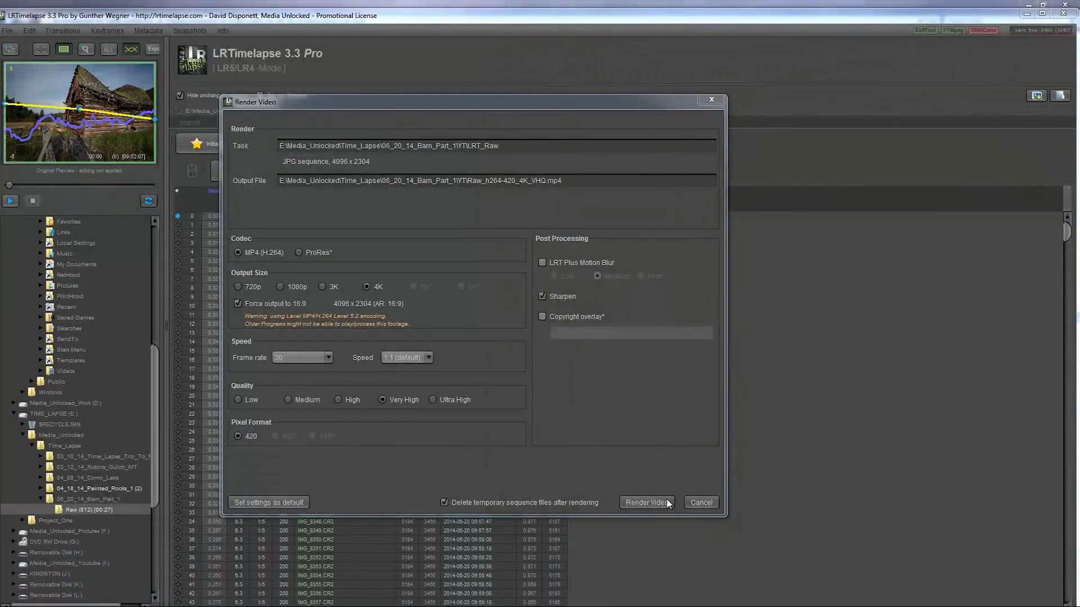